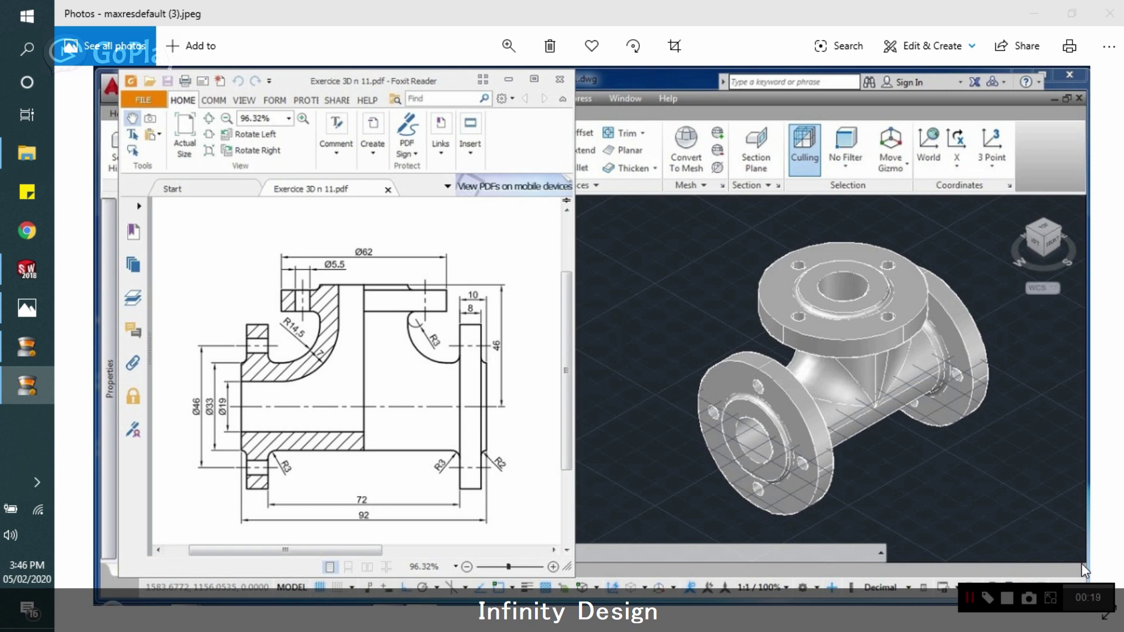
# Step: Create a new blank Part document in SOLIDWORKS
pyautogui.click(29, 268)
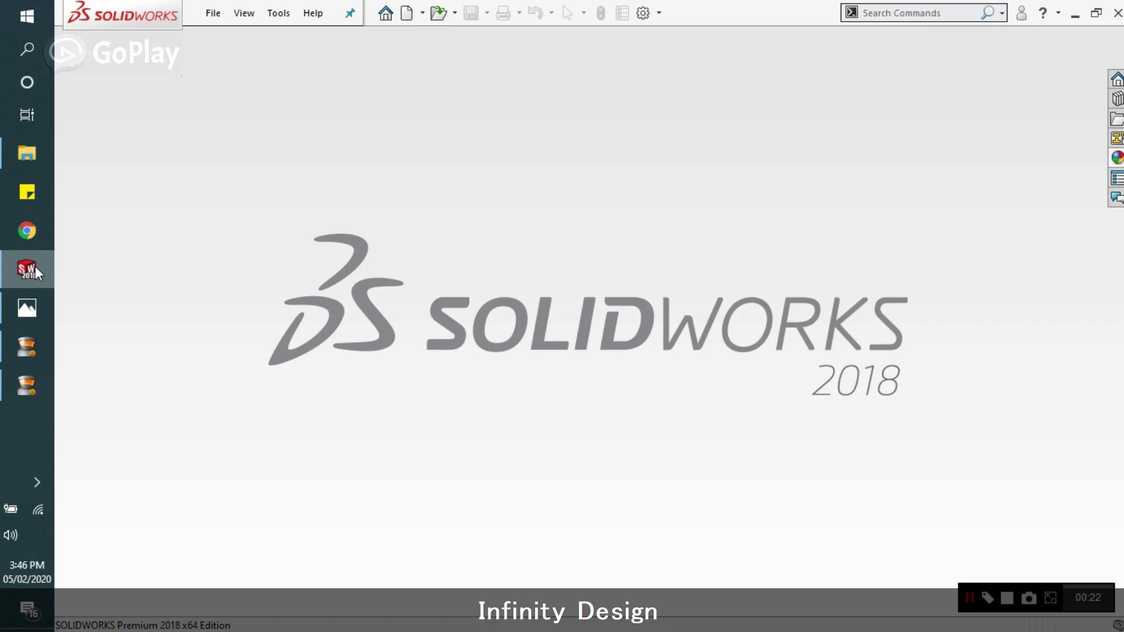
pyautogui.click(218, 21)
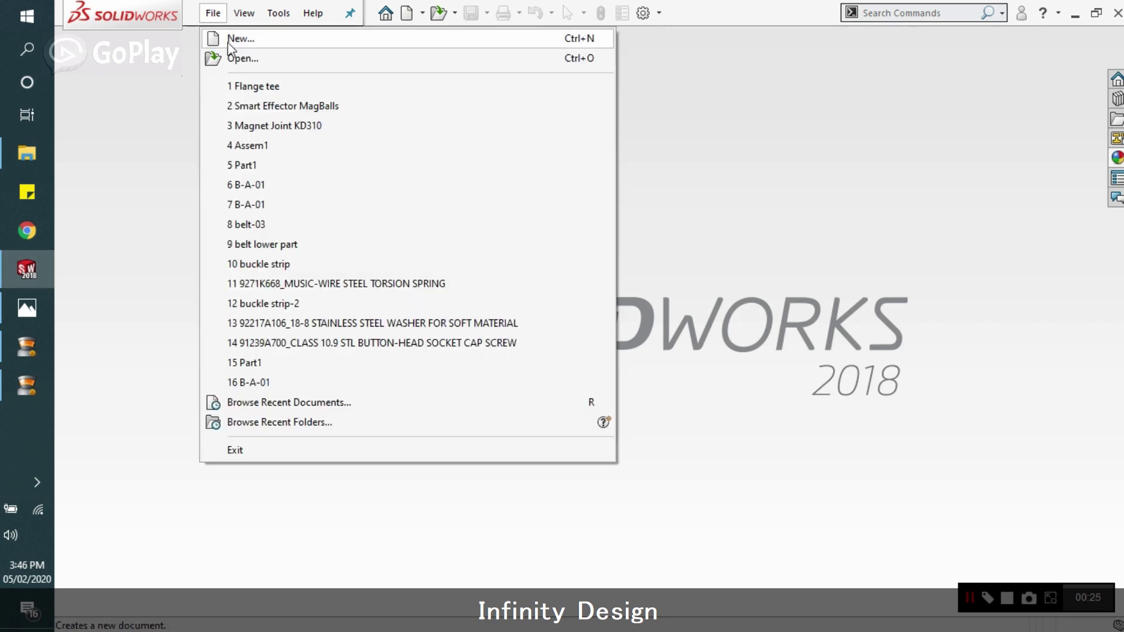
pyautogui.click(230, 40)
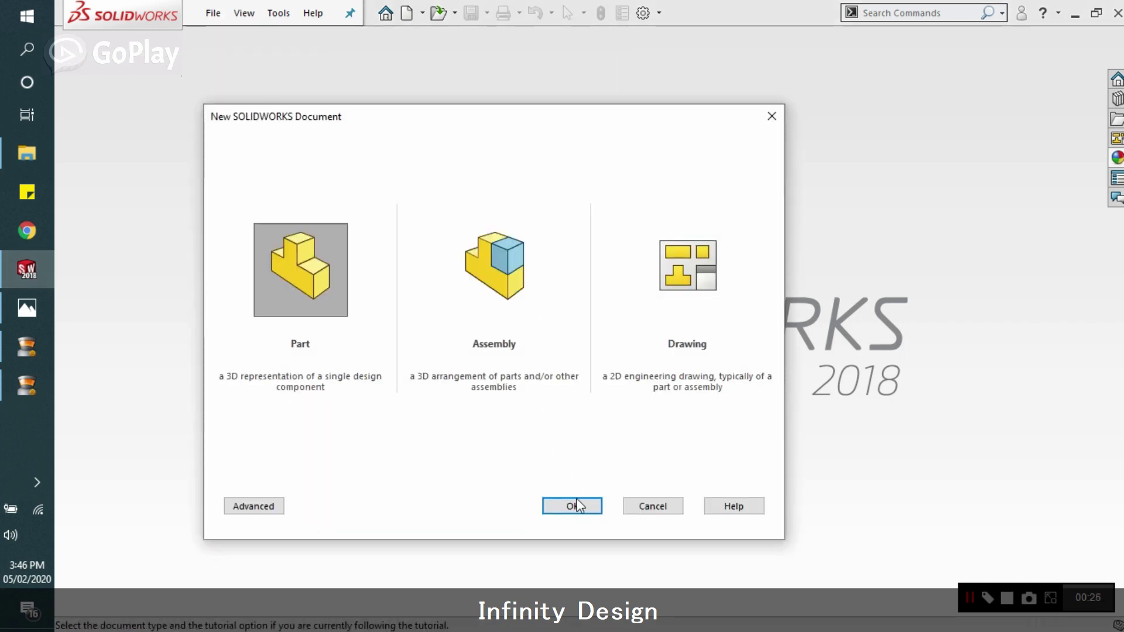
pyautogui.click(574, 505)
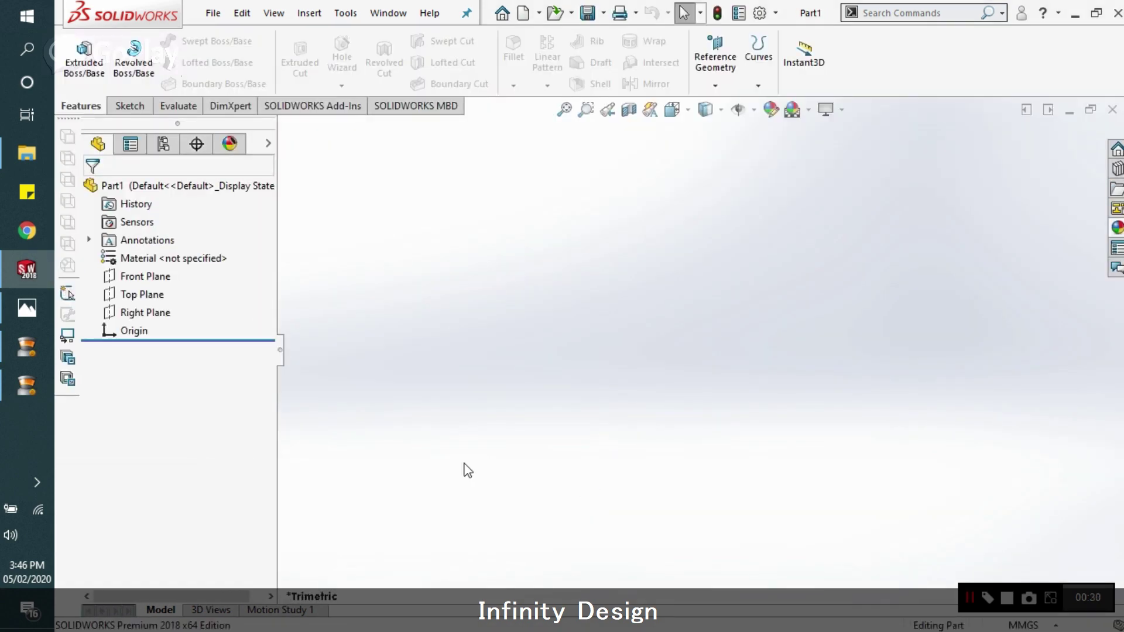
# Step: Bring the flanged tee reference image back on screen in Photos
pyautogui.click(22, 308)
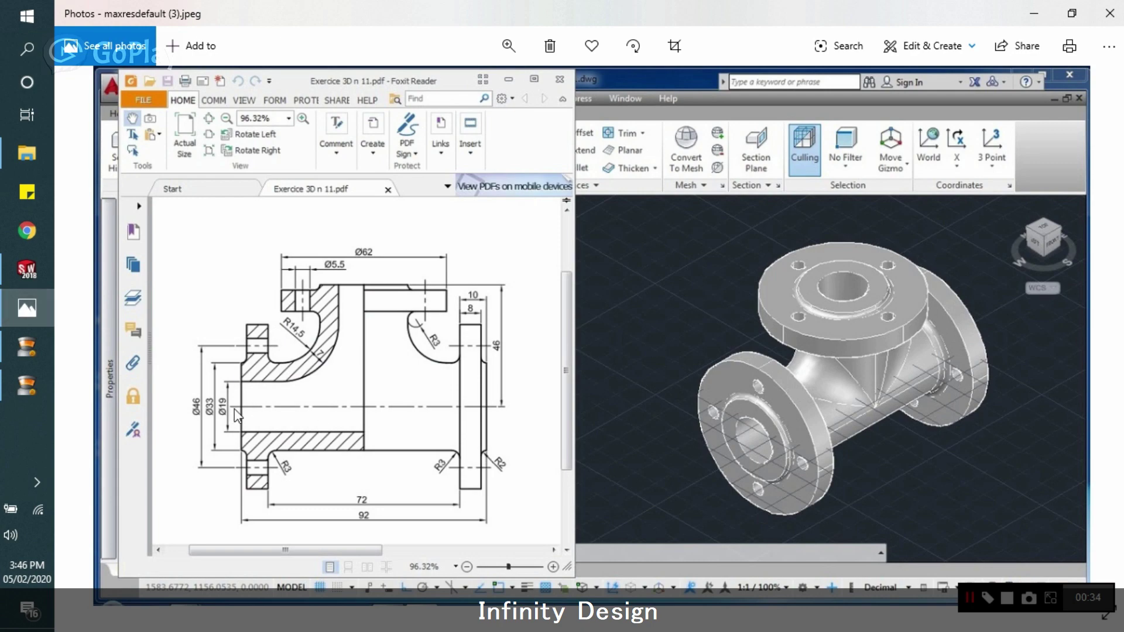
pyautogui.click(44, 308)
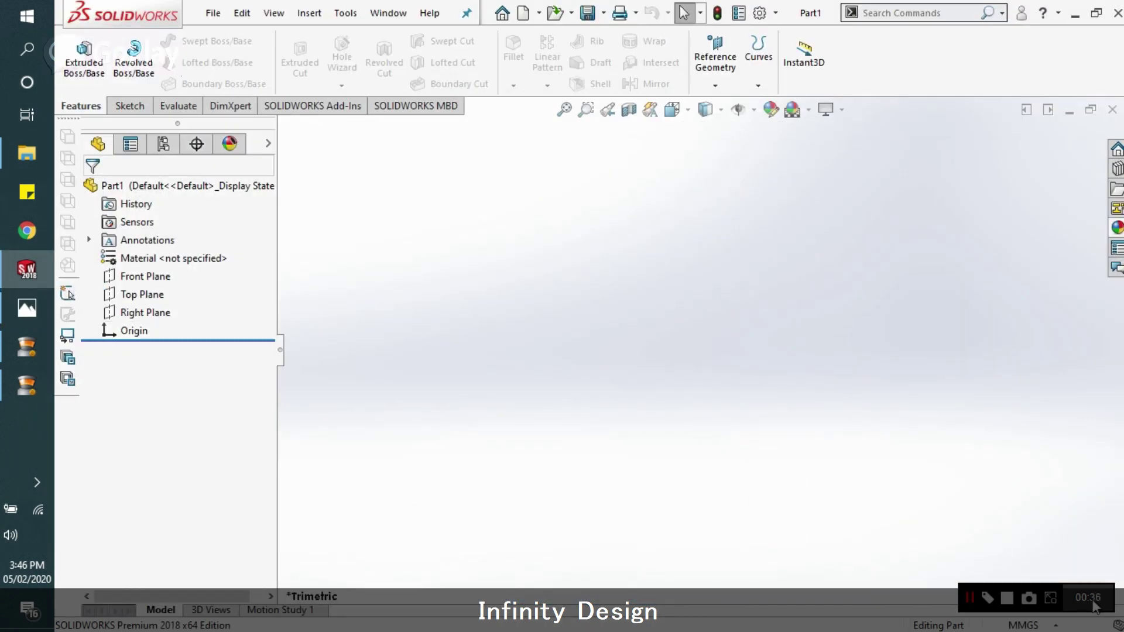
pyautogui.moveTo(1095, 607); pyautogui.dragTo(1046, 59)
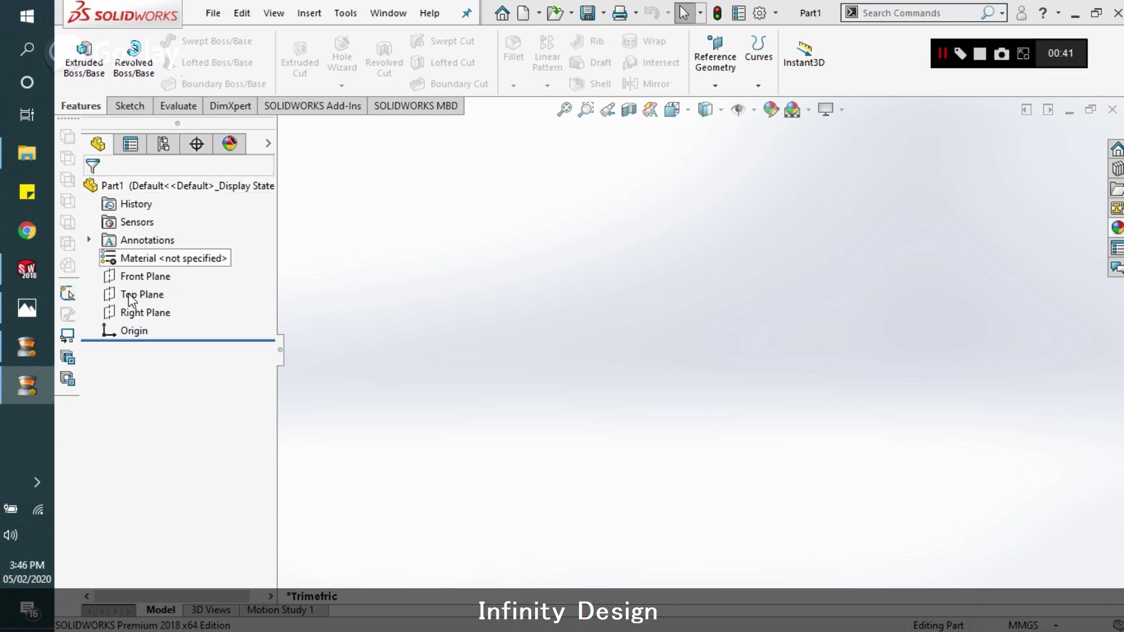
pyautogui.click(29, 305)
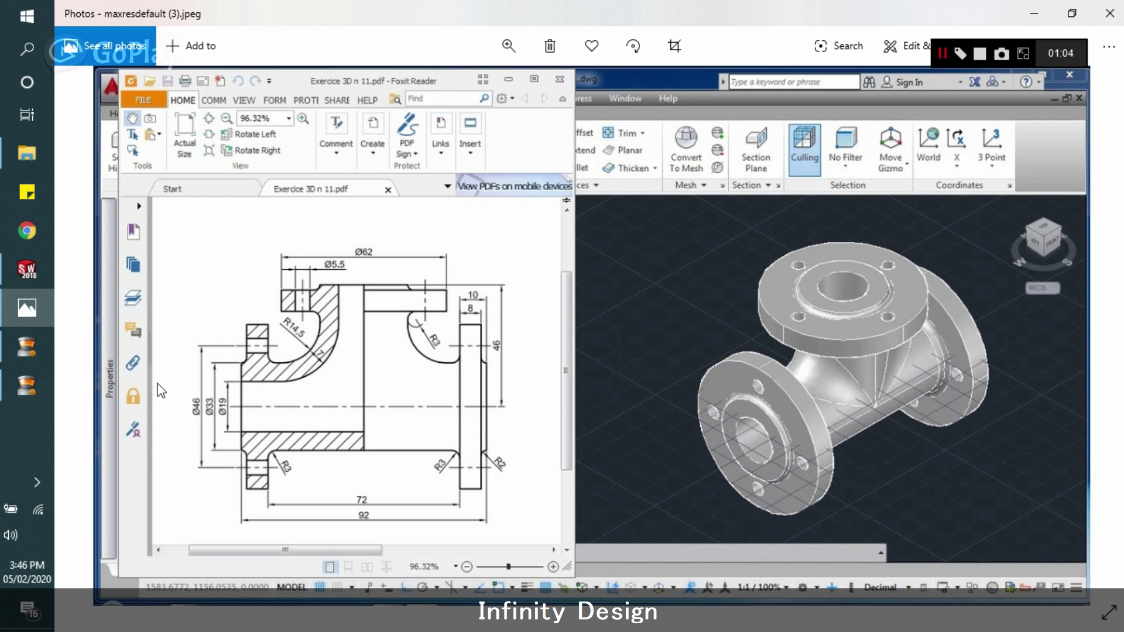
# Step: Switch from the tee drawing in Photos back to the empty Part1 in SOLIDWORKS
pyautogui.click(37, 346)
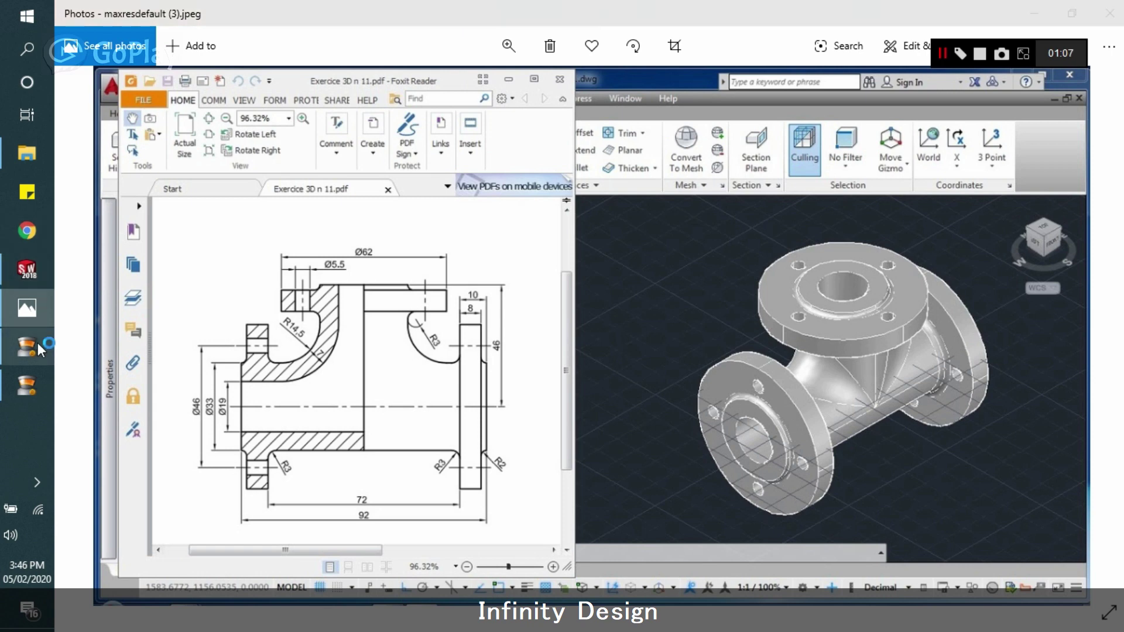
# Step: Start a sketch on the Front Plane and draw a circle centred on the origin
pyautogui.click(38, 275)
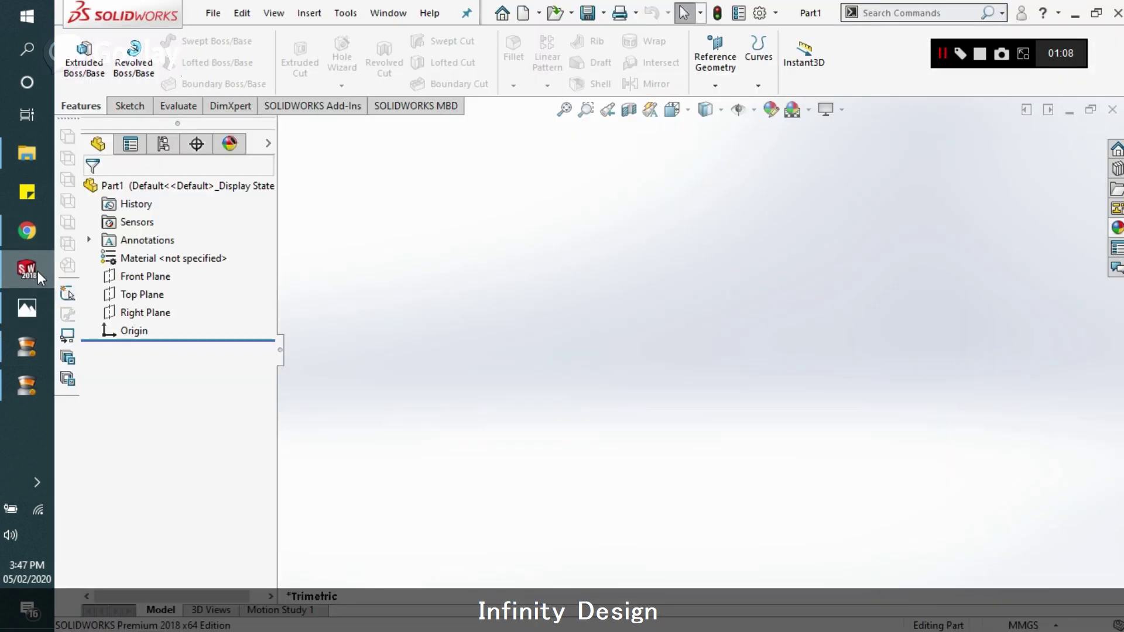
pyautogui.click(132, 107)
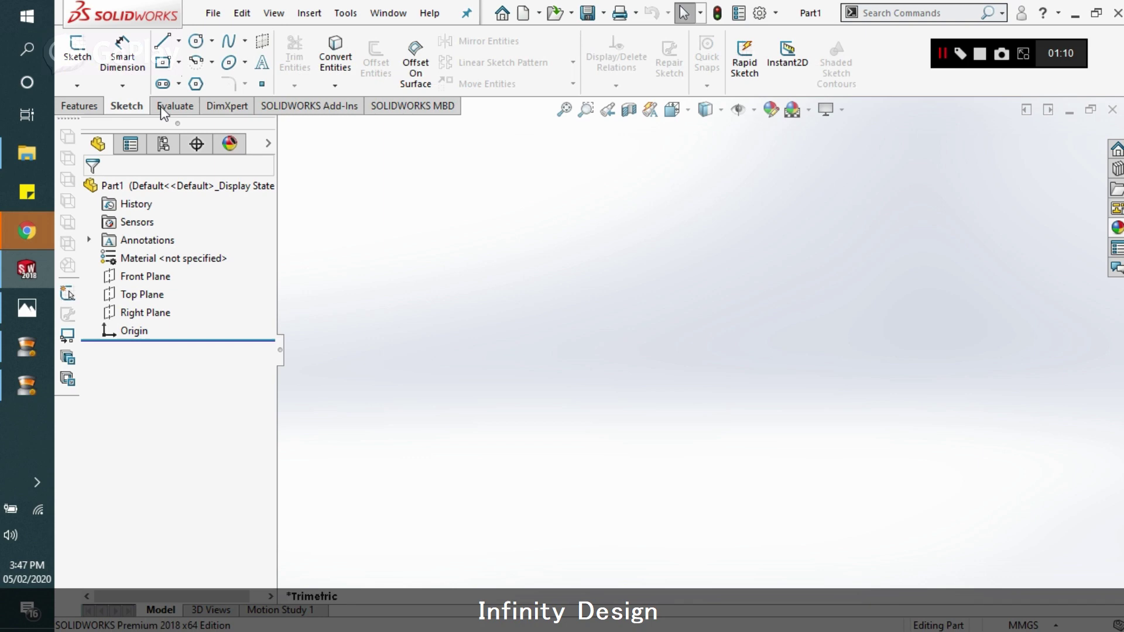
pyautogui.click(83, 56)
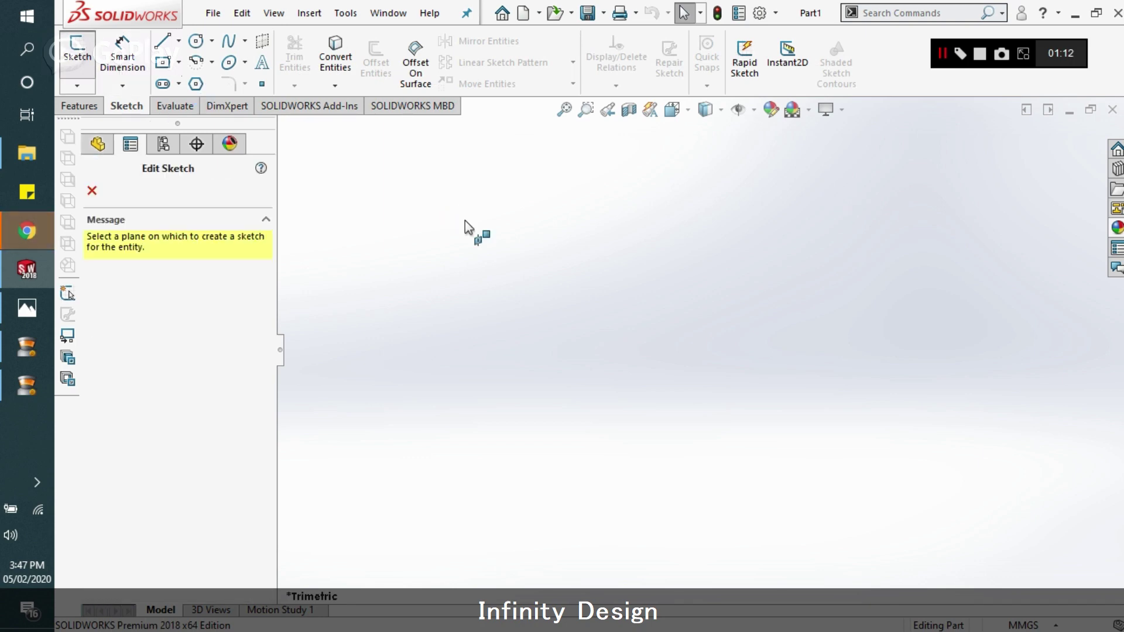
pyautogui.click(536, 204)
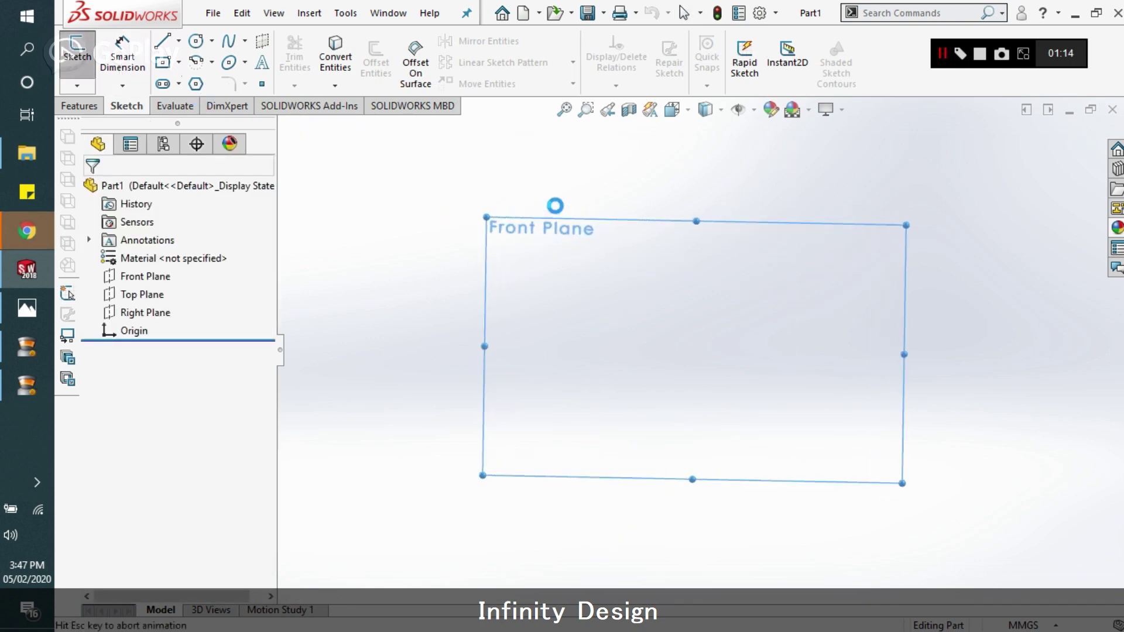
pyautogui.click(196, 41)
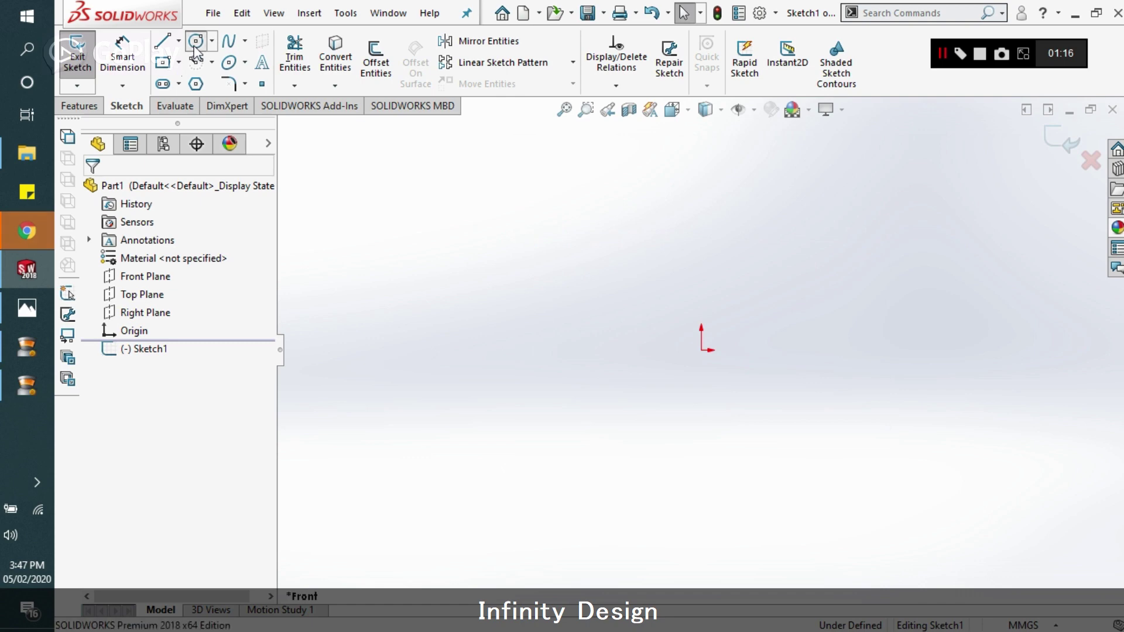
pyautogui.click(702, 350)
pyautogui.click(728, 459)
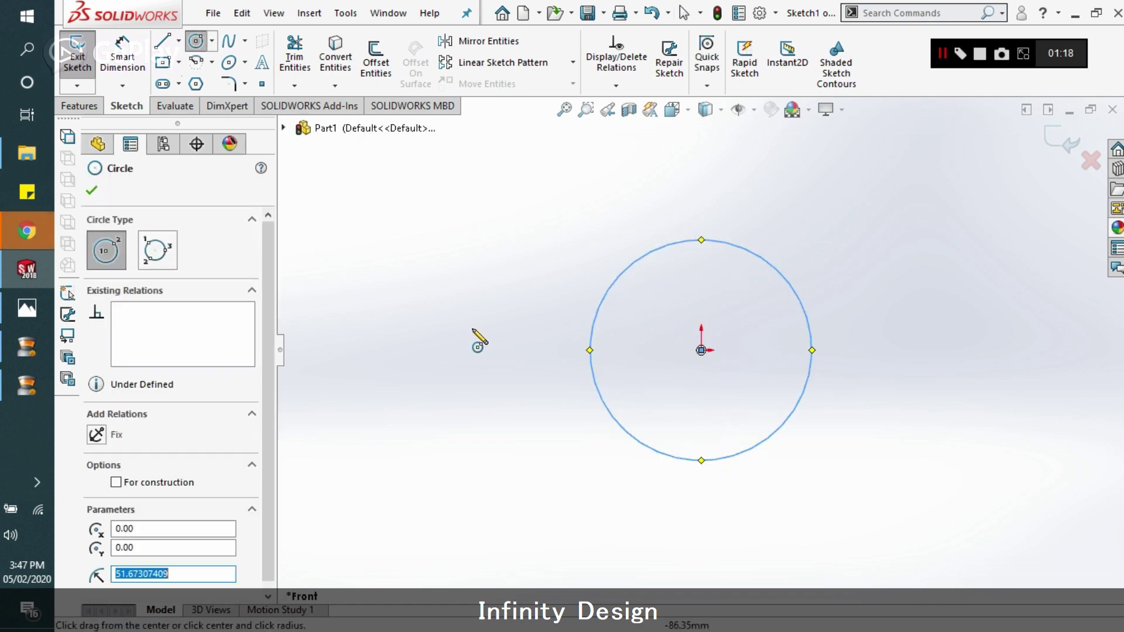
# Step: Dimension the circle's diameter to 33 mm
pyautogui.click(124, 59)
pyautogui.click(638, 257)
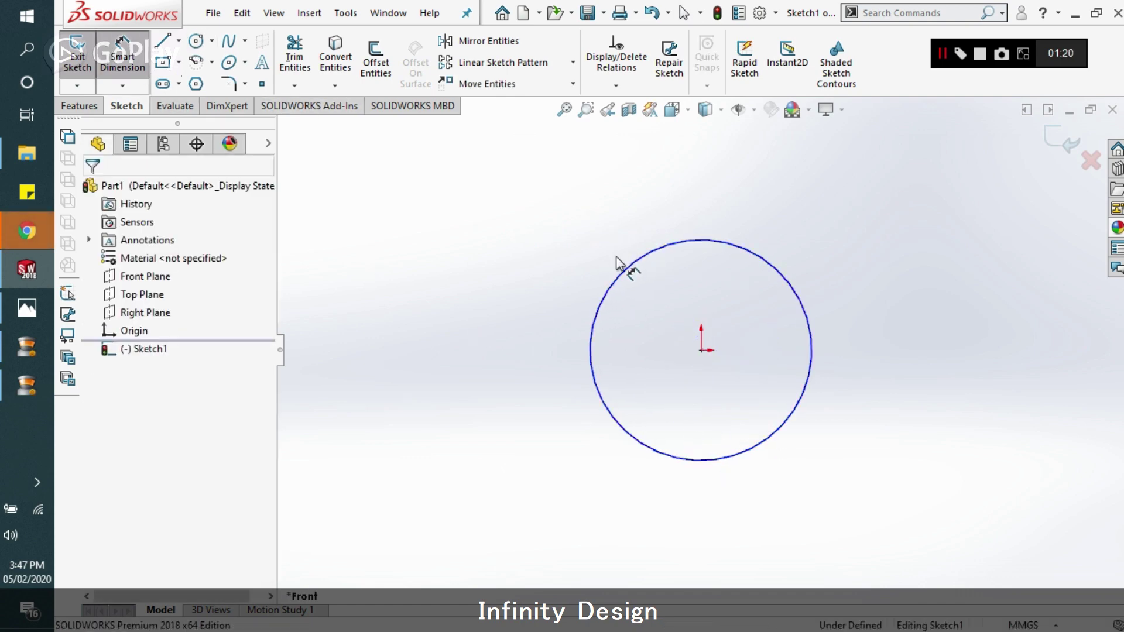
pyautogui.click(506, 273)
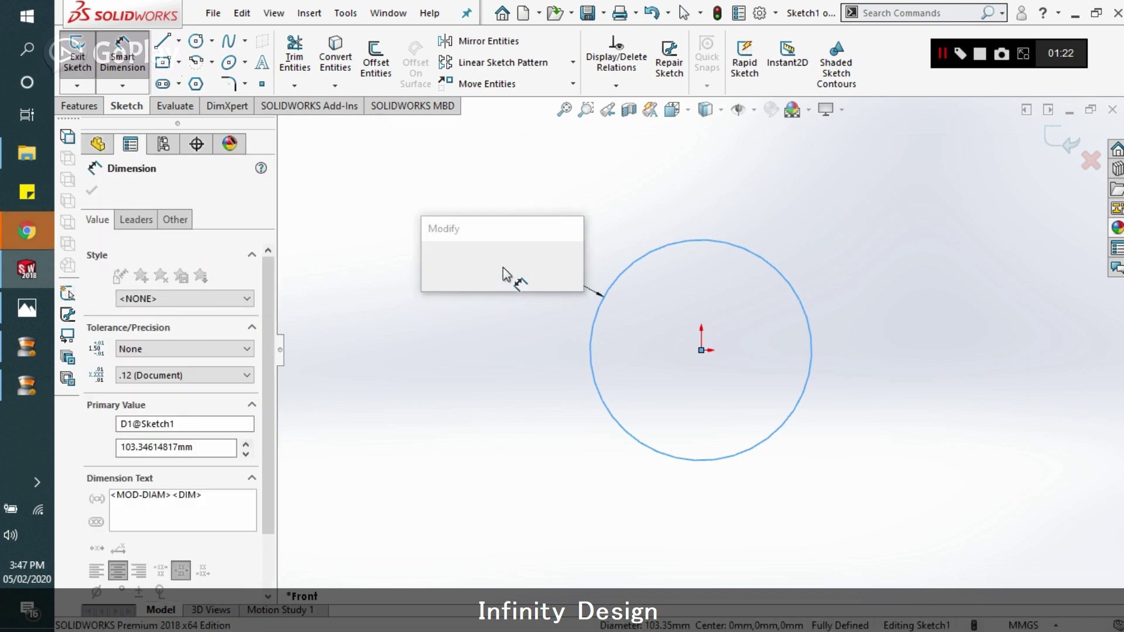
pyautogui.write('33')
pyautogui.press('Return')
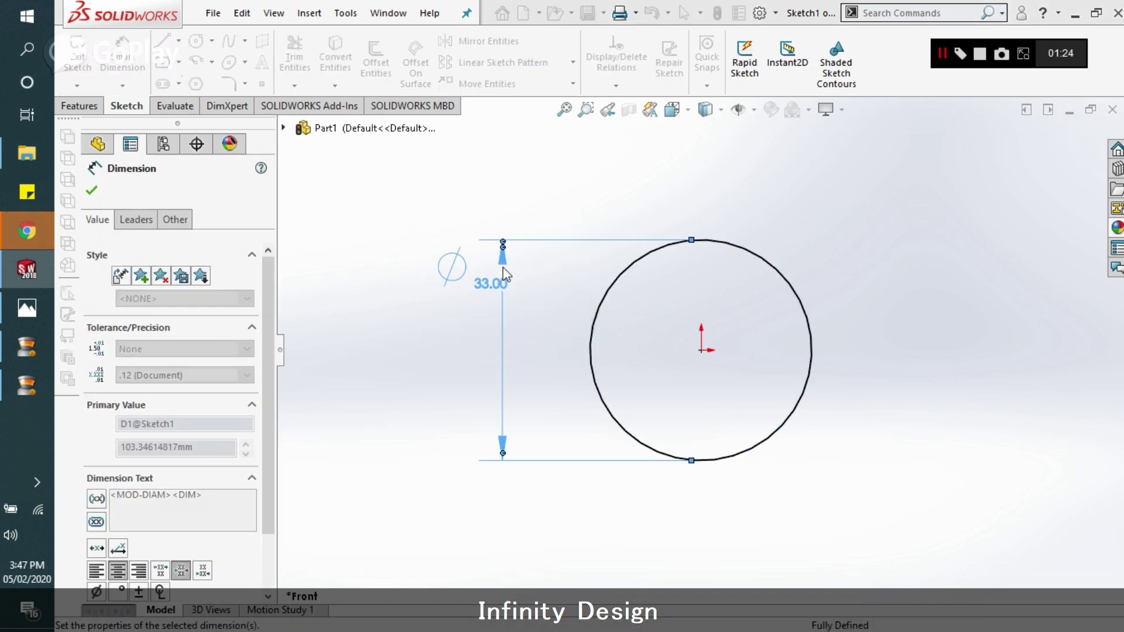
pyautogui.click(91, 191)
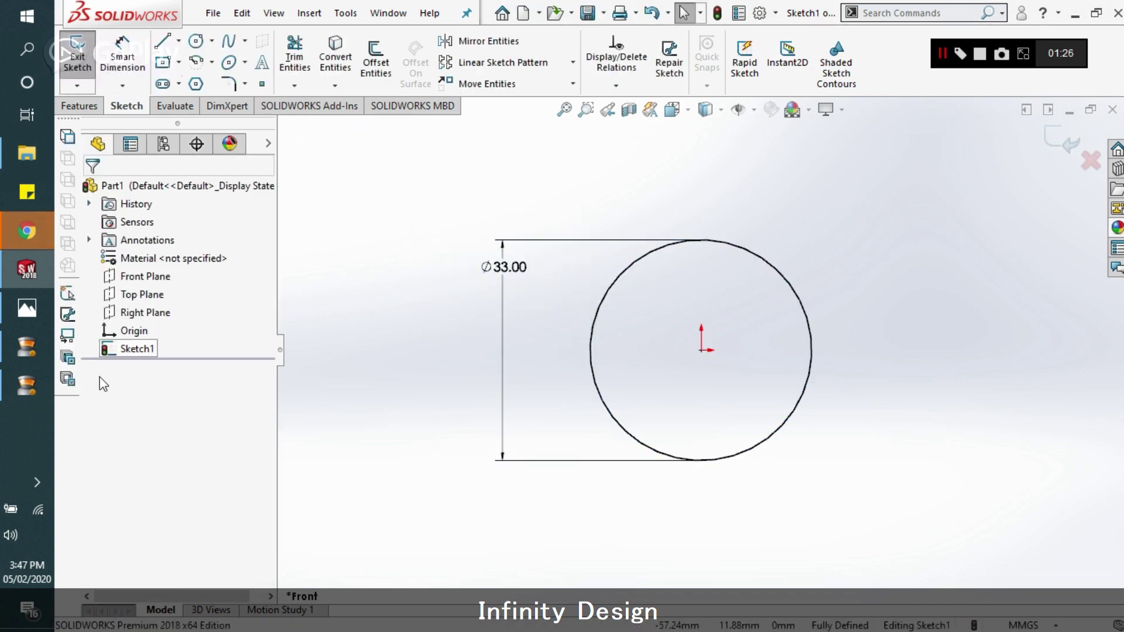
# Step: Extrude the Ø33 circle 2 mm in the reversed direction into a solid disc
pyautogui.click(27, 307)
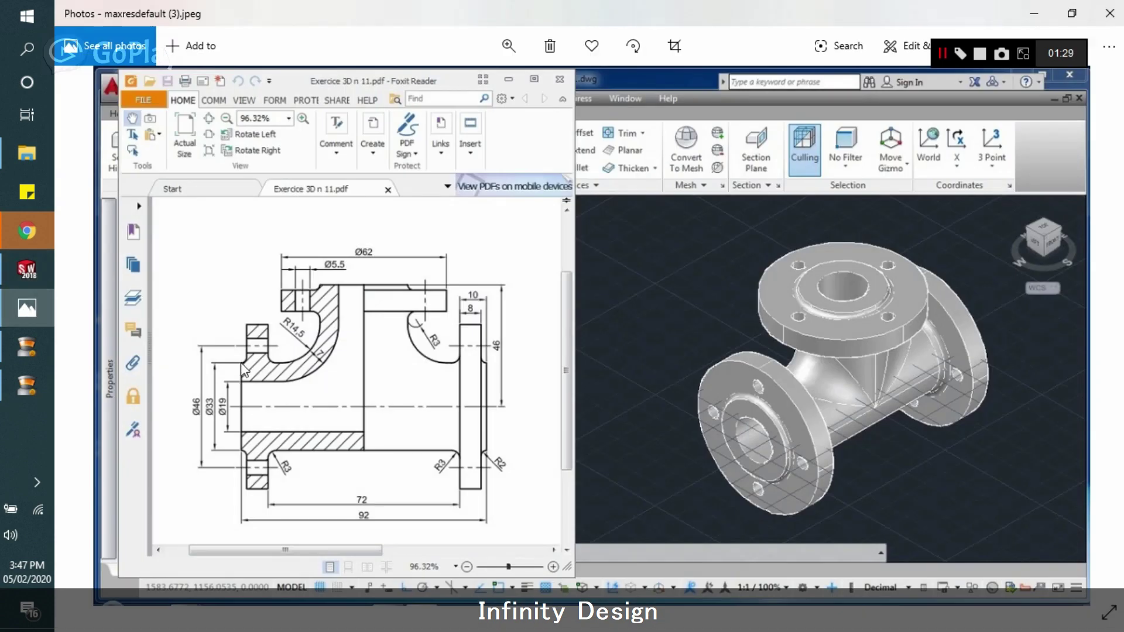
pyautogui.click(38, 283)
pyautogui.click(76, 106)
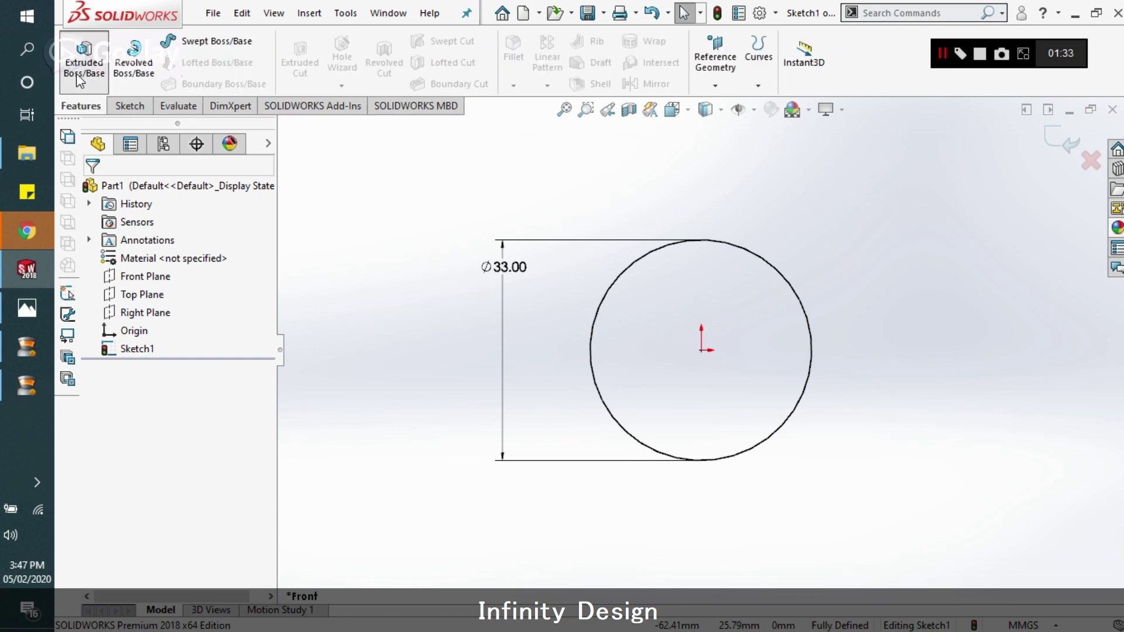
pyautogui.click(80, 81)
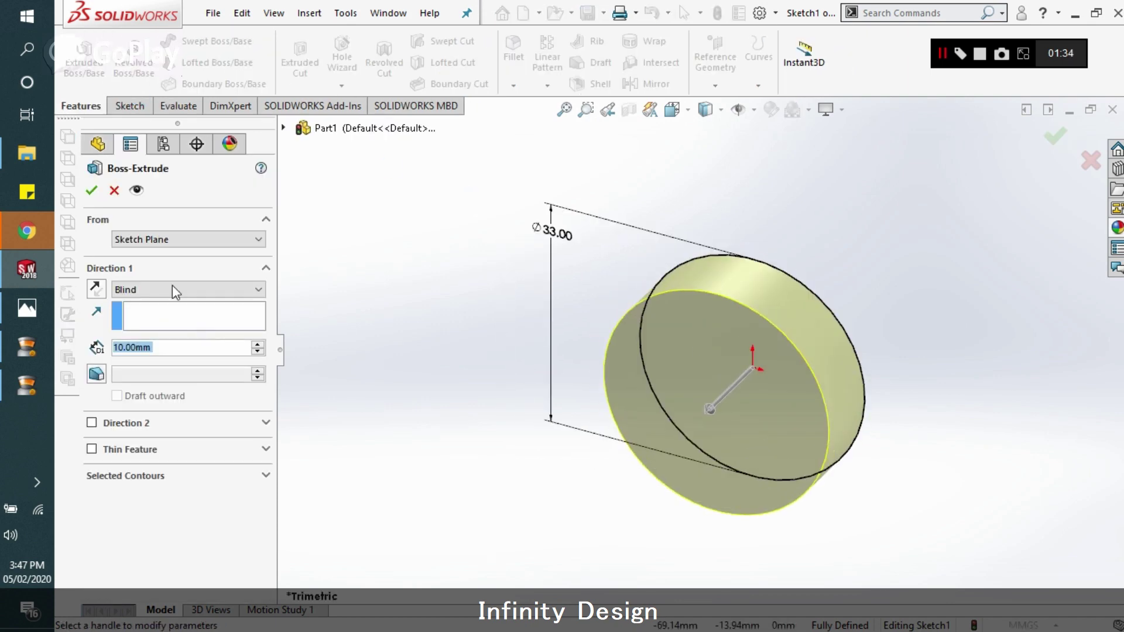
pyautogui.click(96, 289)
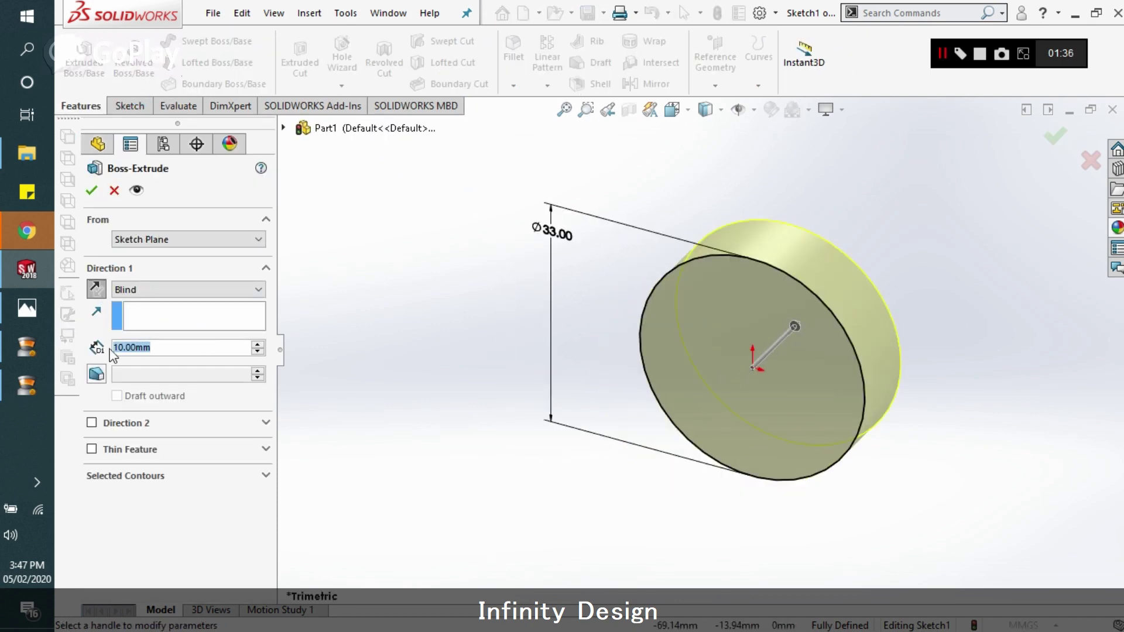
pyautogui.write('2')
pyautogui.press('Return')
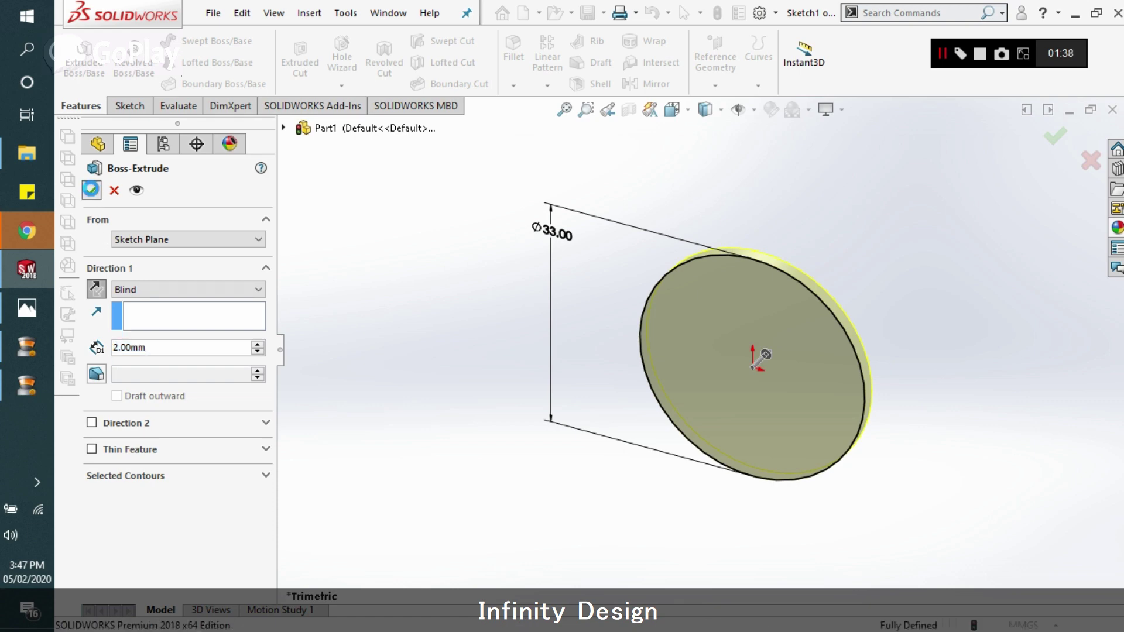
pyautogui.click(90, 189)
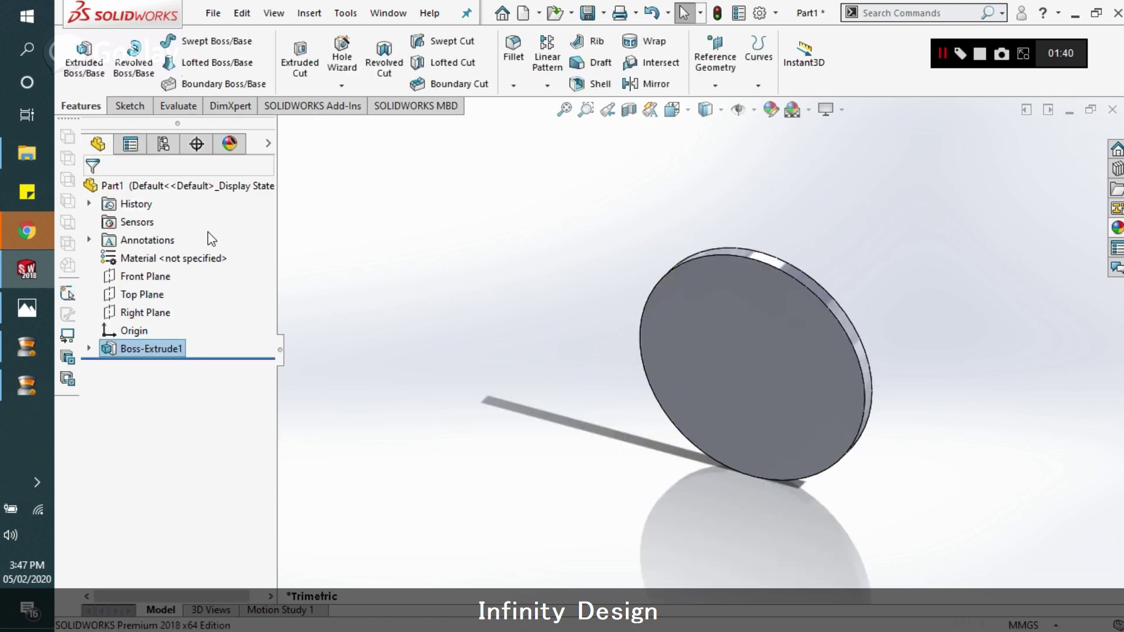
pyautogui.click(29, 293)
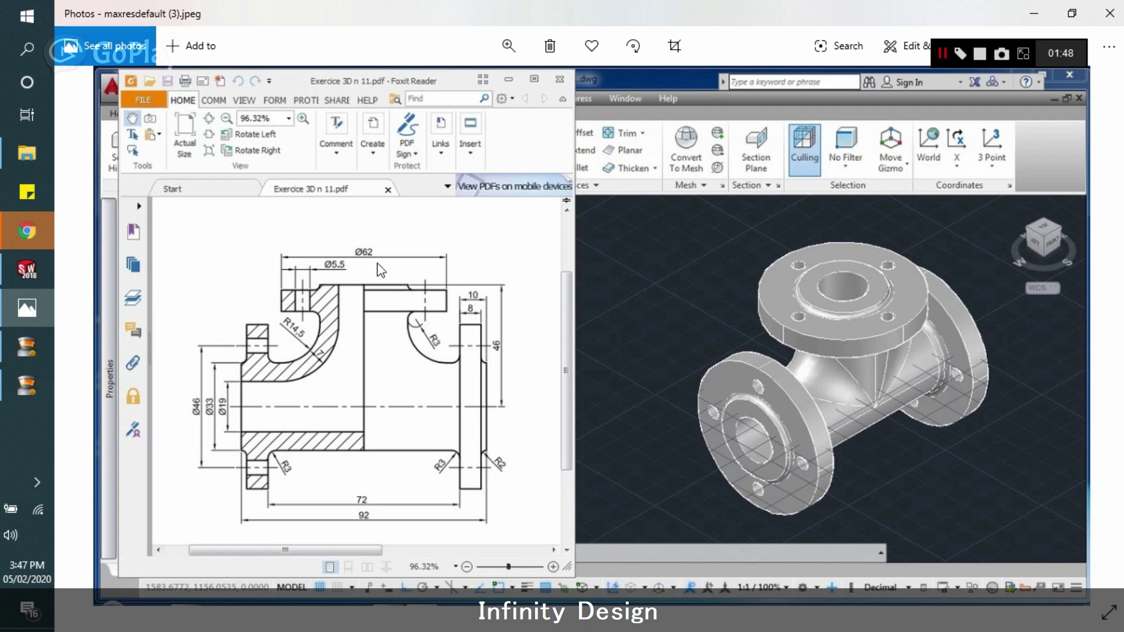
# Step: Start a new sketch on the disc's flat face
pyautogui.click(26, 269)
pyautogui.click(126, 106)
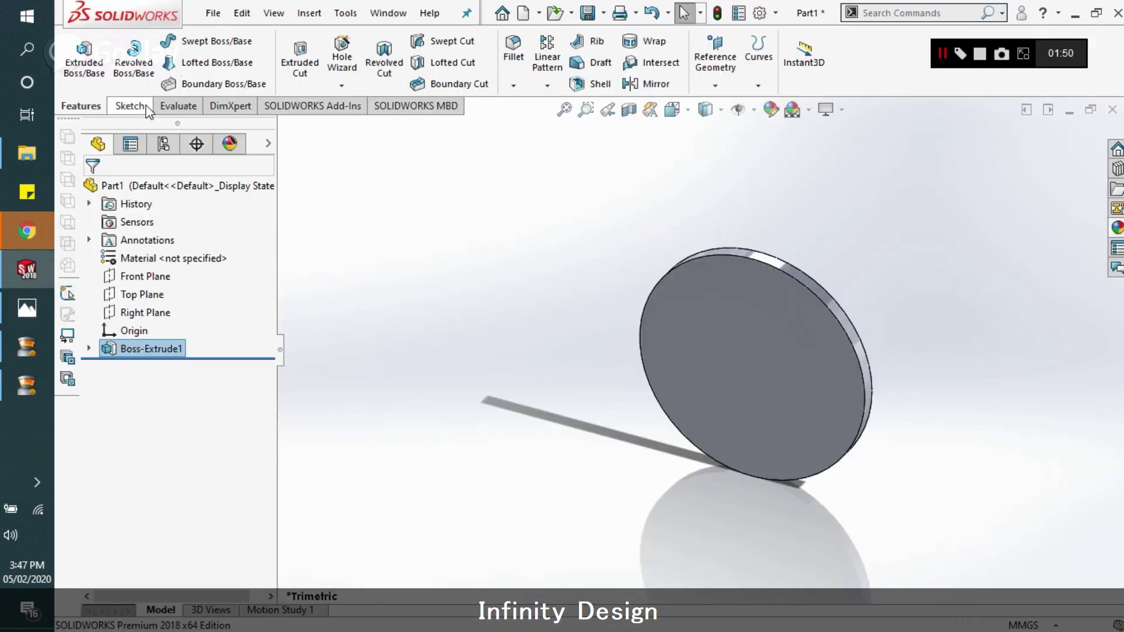
pyautogui.click(76, 50)
pyautogui.moveTo(886, 281); pyautogui.dragTo(849, 243, button='middle')
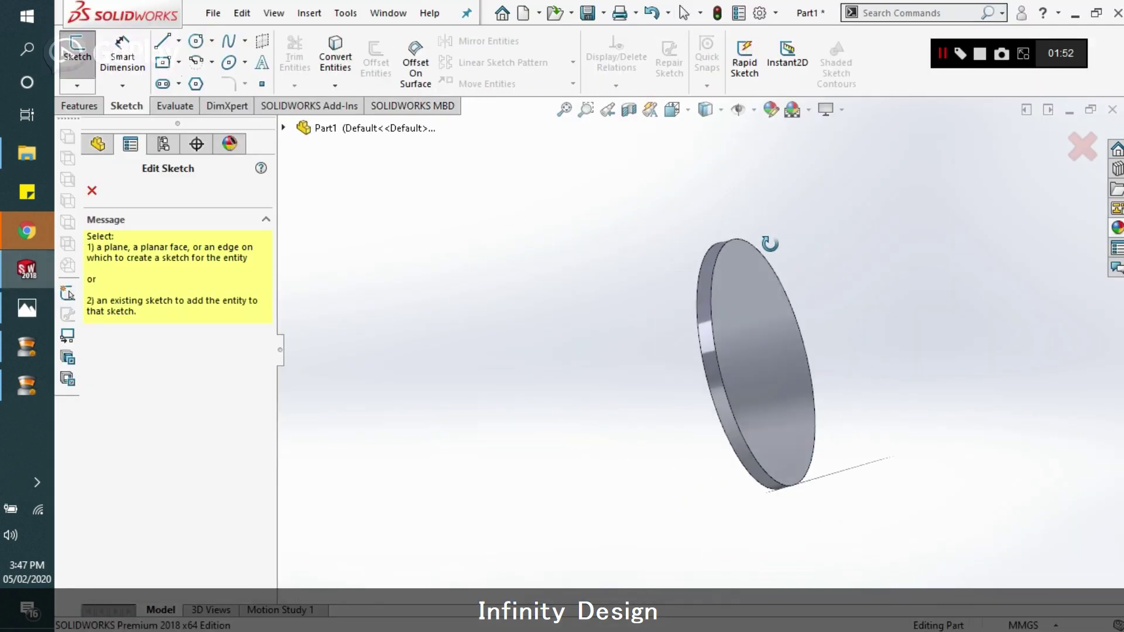
pyautogui.click(771, 311)
pyautogui.press('Left')
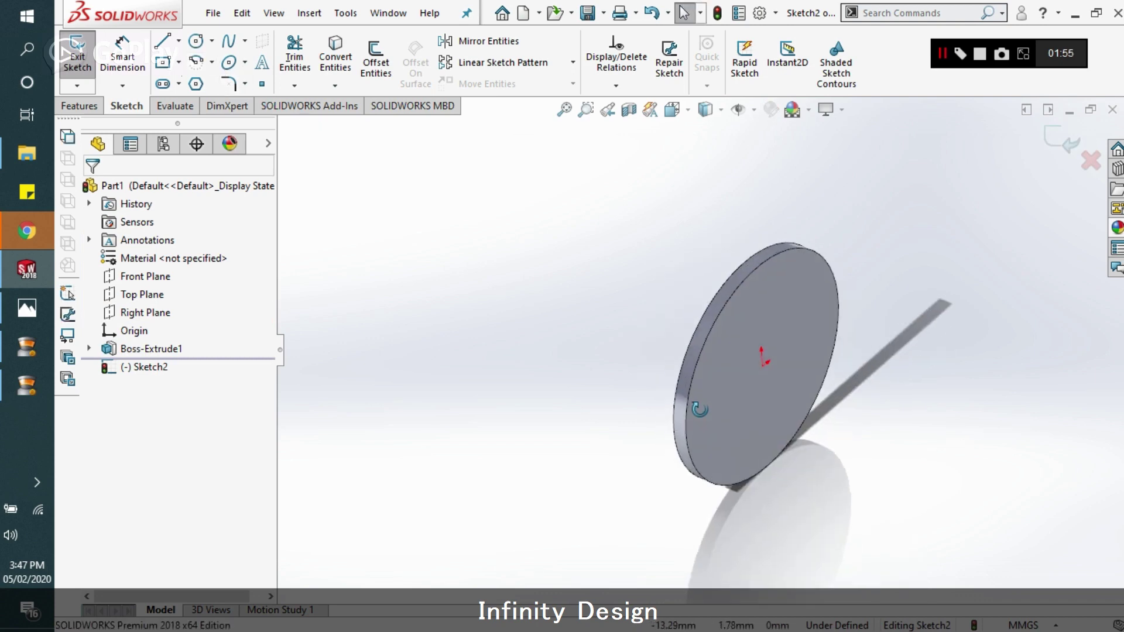
# Step: Draw a circle centred on the origin that surrounds the disc
pyautogui.click(196, 41)
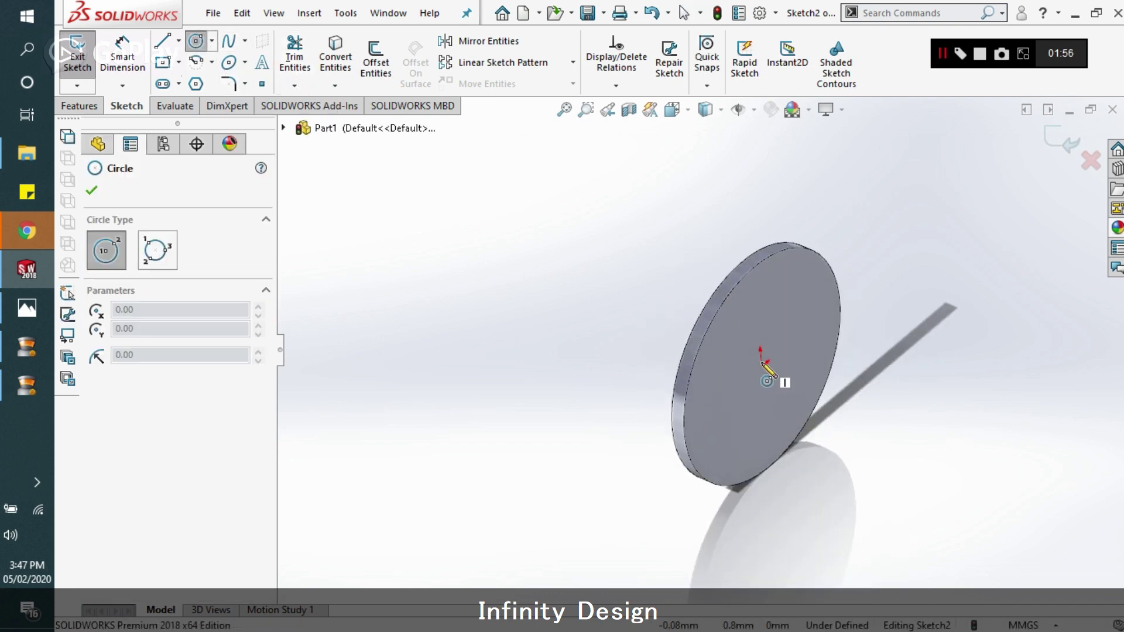
pyautogui.click(761, 362)
pyautogui.press('Escape')
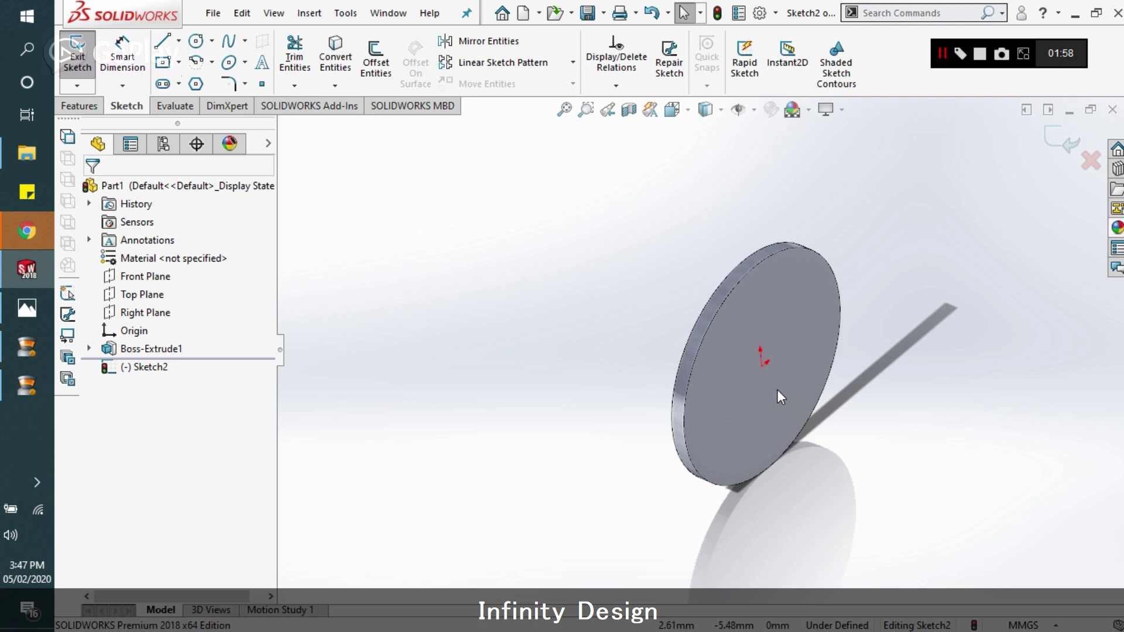
pyautogui.click(197, 40)
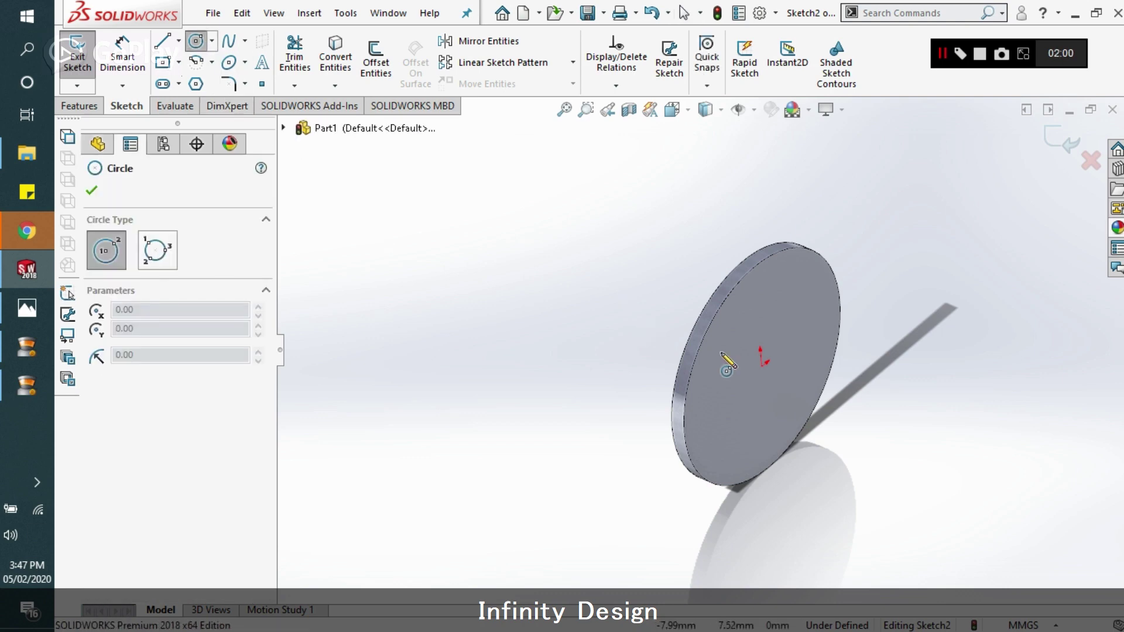
pyautogui.click(761, 363)
pyautogui.click(742, 443)
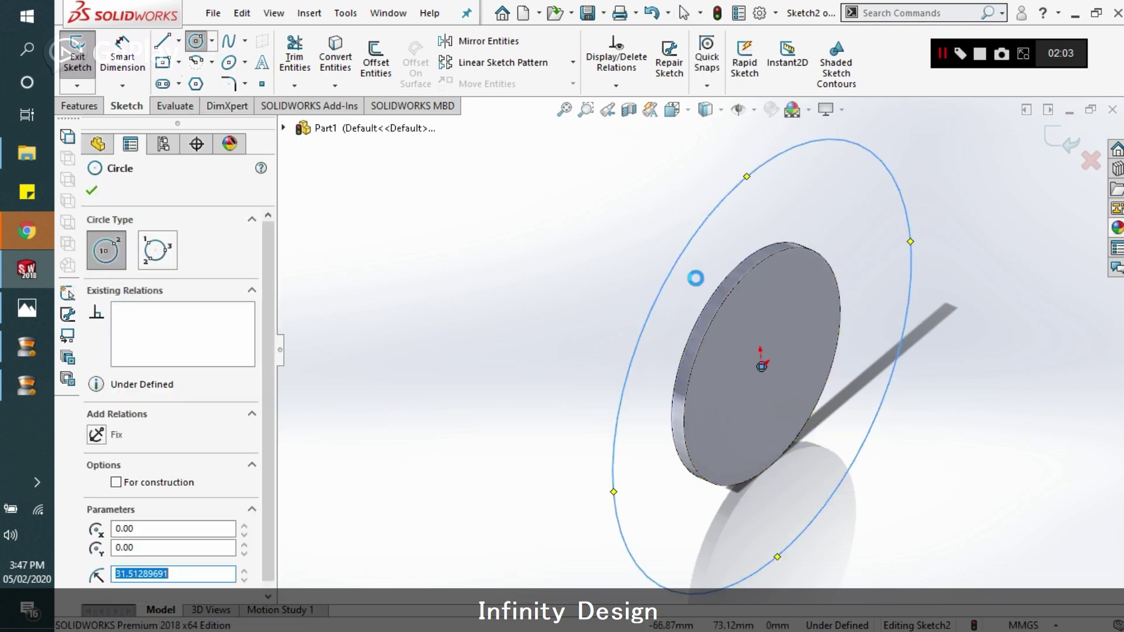
pyautogui.moveTo(696, 278)
pyautogui.mouseDown(button='middle')
pyautogui.moveTo(725, 326)
pyautogui.moveTo(856, 319)
pyautogui.moveTo(832, 315)
pyautogui.moveTo(763, 352)
pyautogui.moveTo(720, 328)
pyautogui.mouseUp(button='middle')
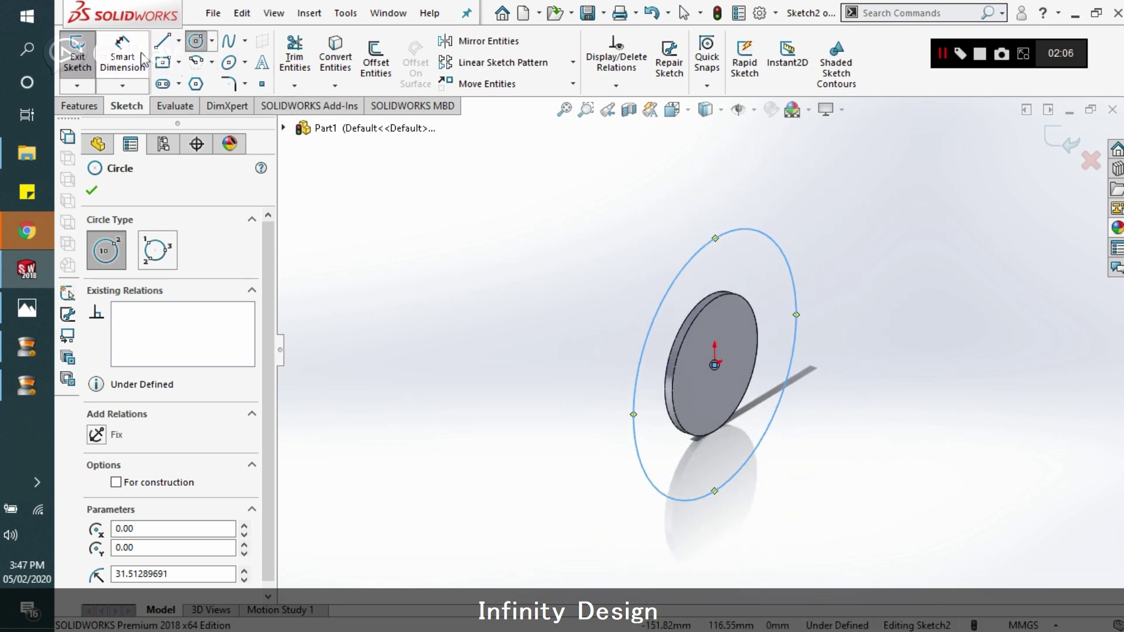
# Step: Dimension the circle's diameter to 62 mm, then check the reference drawing
pyautogui.click(123, 56)
pyautogui.click(735, 234)
pyautogui.click(663, 228)
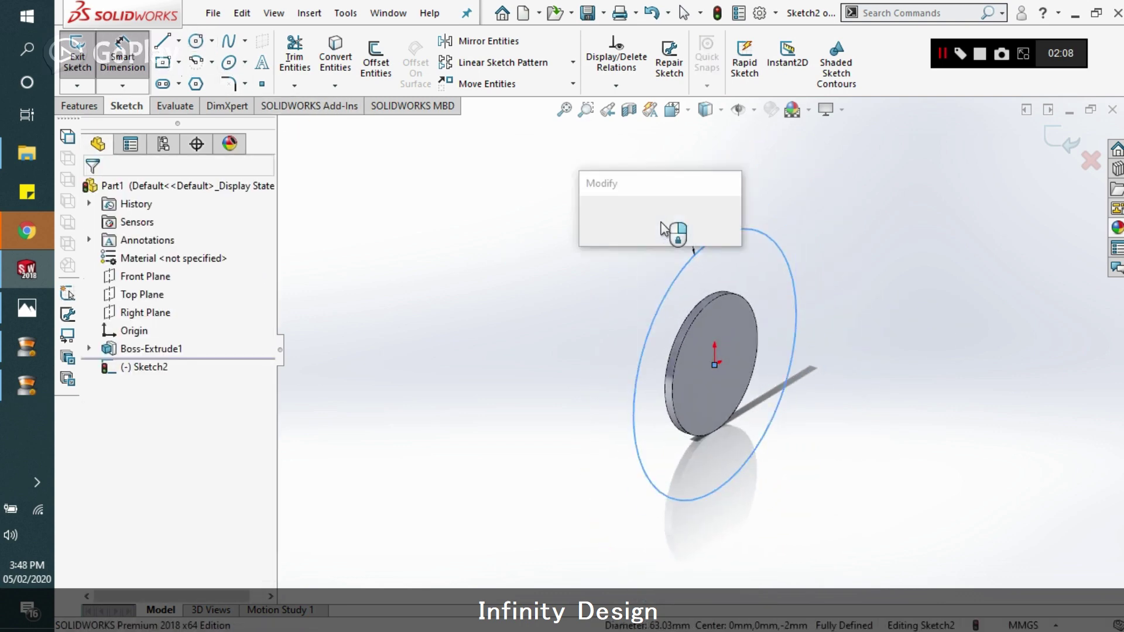
pyautogui.press('Return')
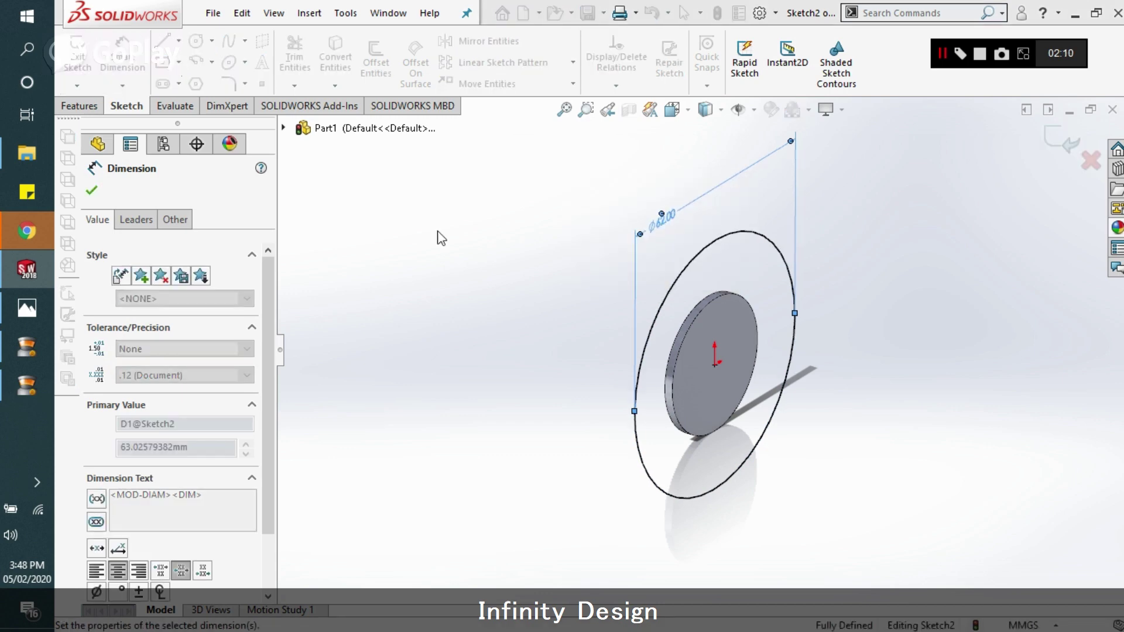
pyautogui.click(29, 307)
pyautogui.click(29, 306)
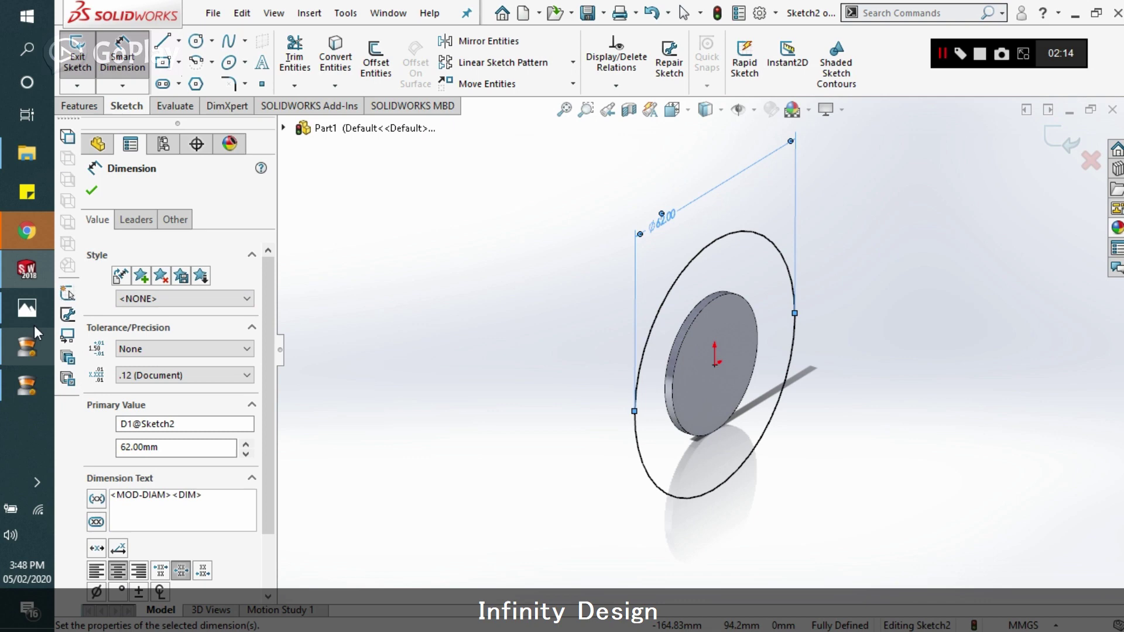
pyautogui.click(27, 307)
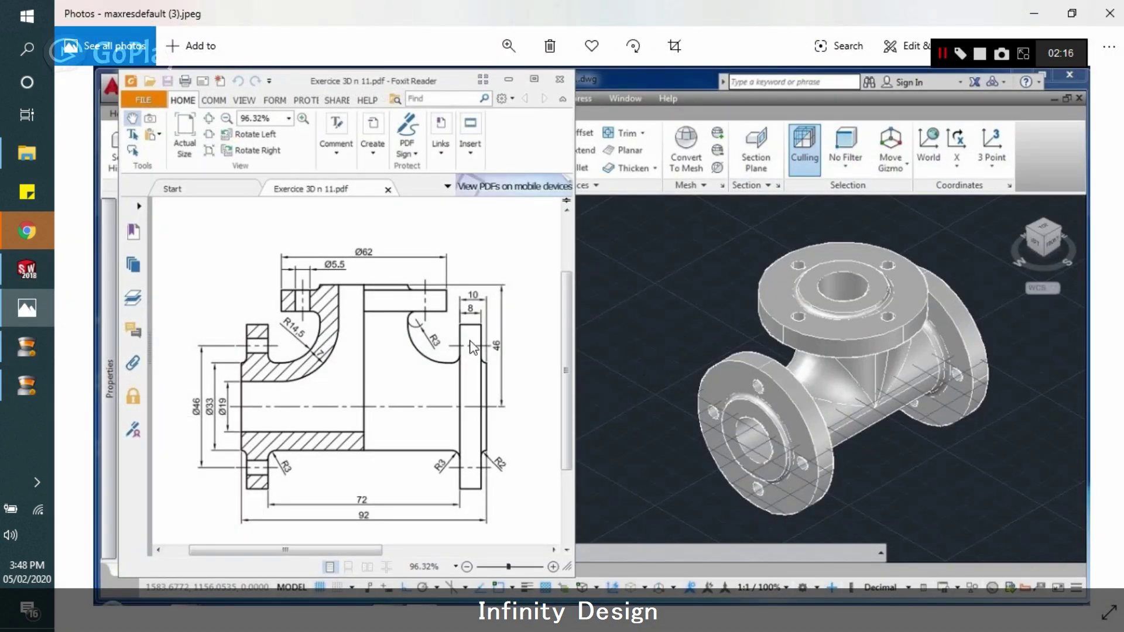
# Step: Extrude the Ø62 circle 8 mm into the flange disc, then show the reference drawing
pyautogui.click(27, 301)
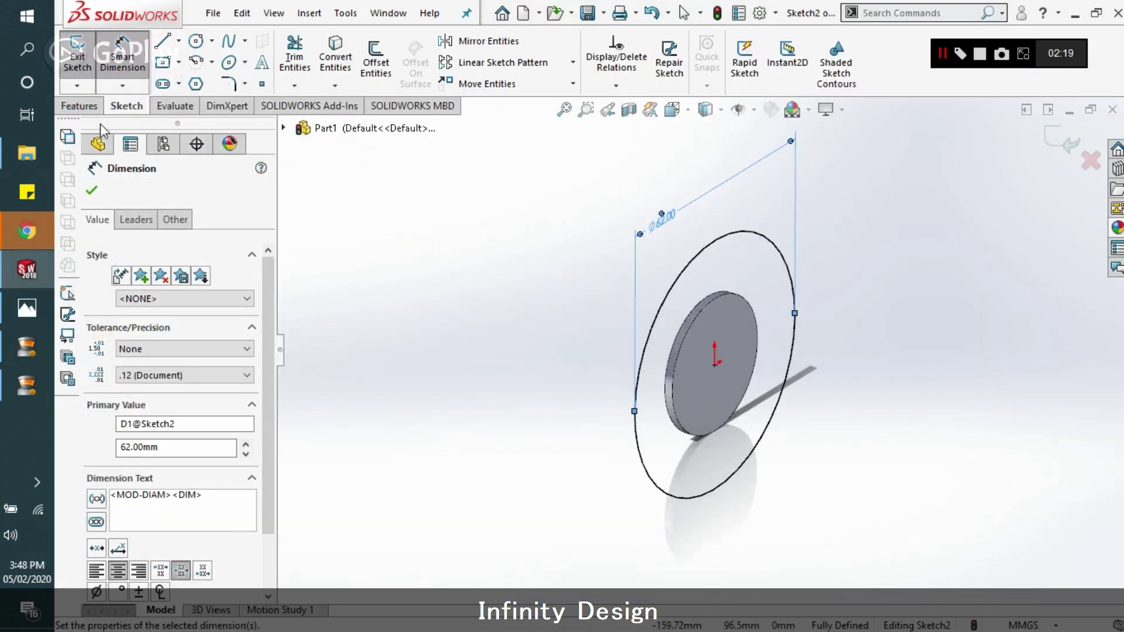
pyautogui.click(81, 106)
pyautogui.click(83, 64)
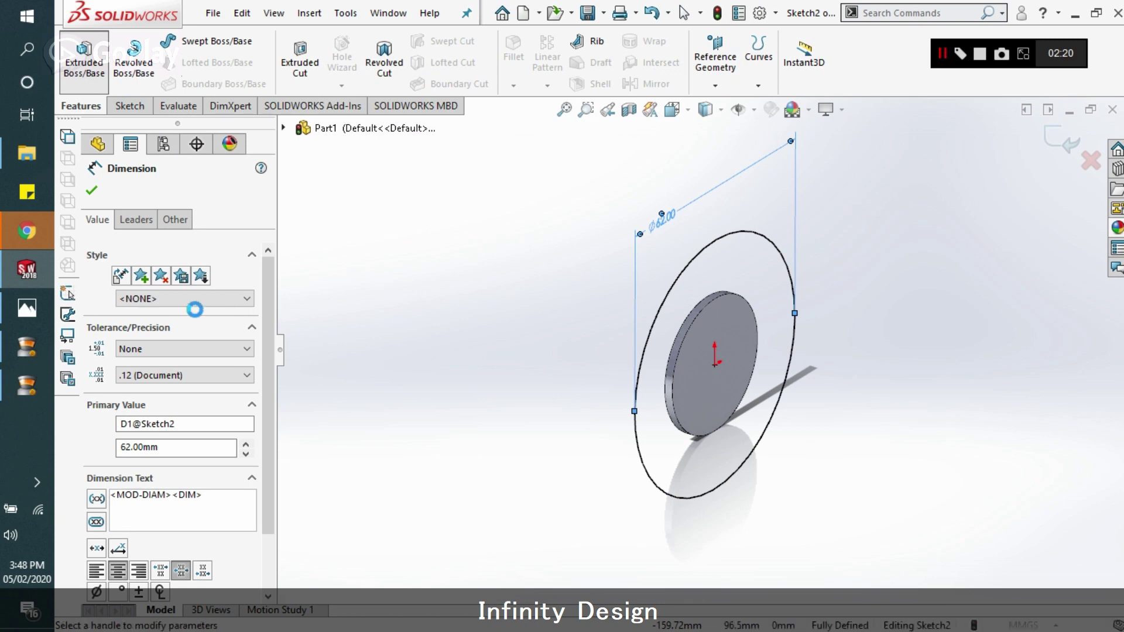
pyautogui.write('8')
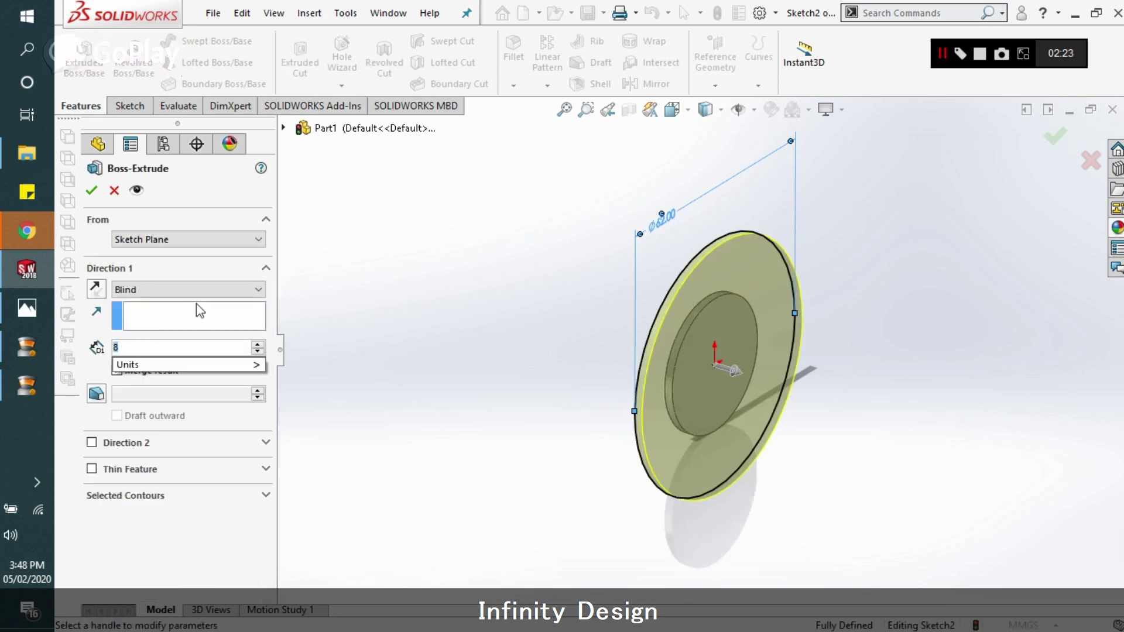
pyautogui.press('Return')
pyautogui.click(90, 191)
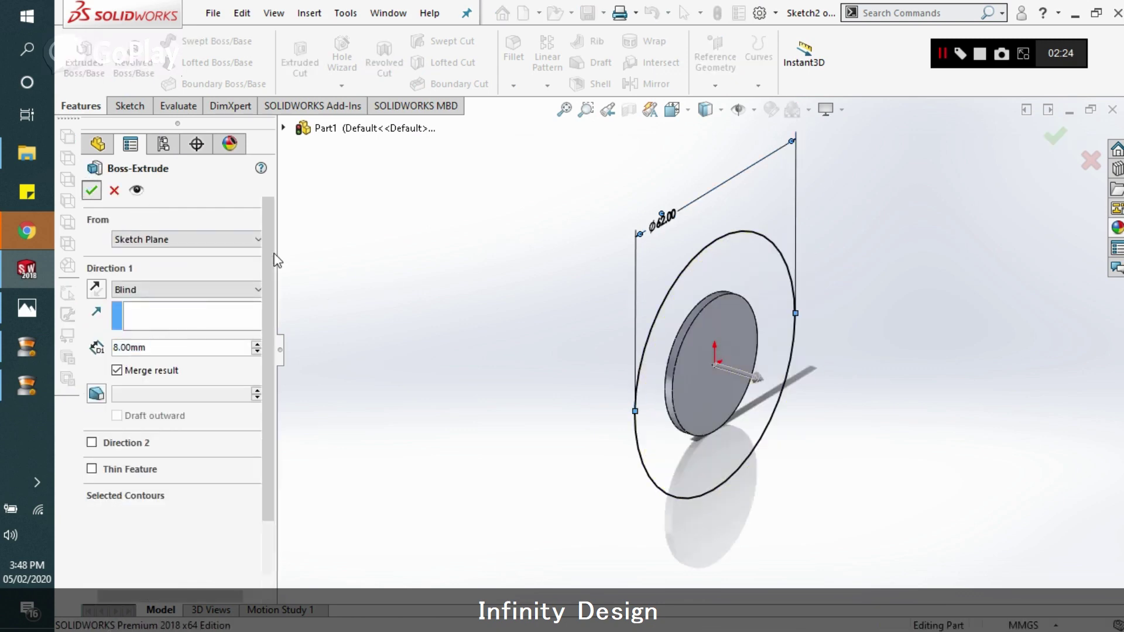
pyautogui.click(24, 308)
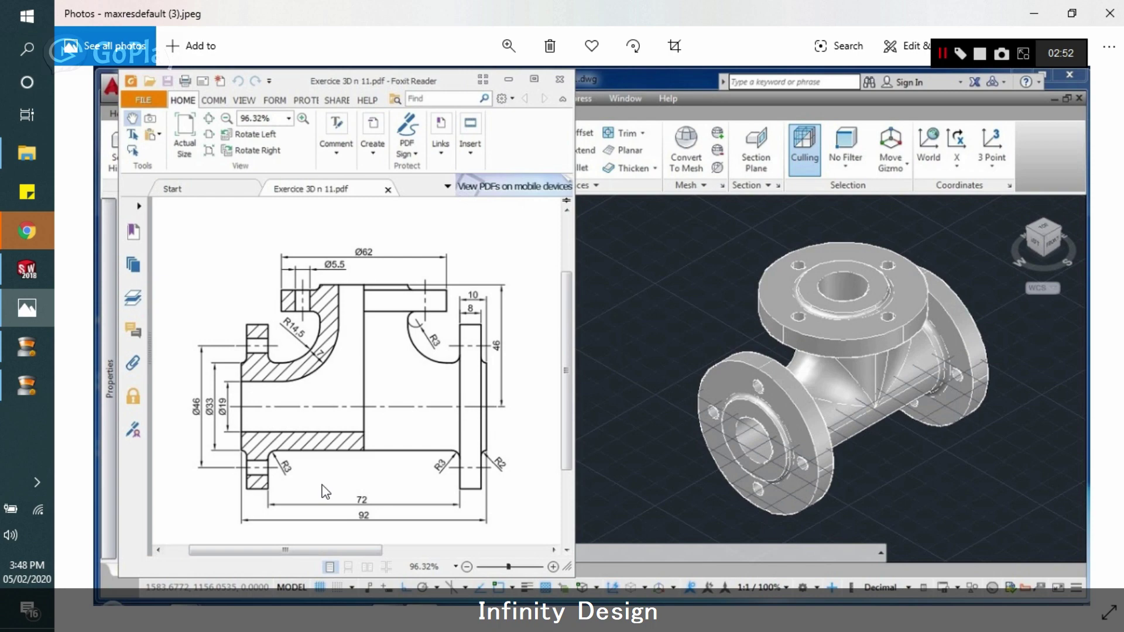
# Step: Return from Photos to the SOLIDWORKS part showing the 8 mm flange disc
pyautogui.click(26, 269)
# Step: Start a new sketch on the flange disc's front face
pyautogui.click(126, 105)
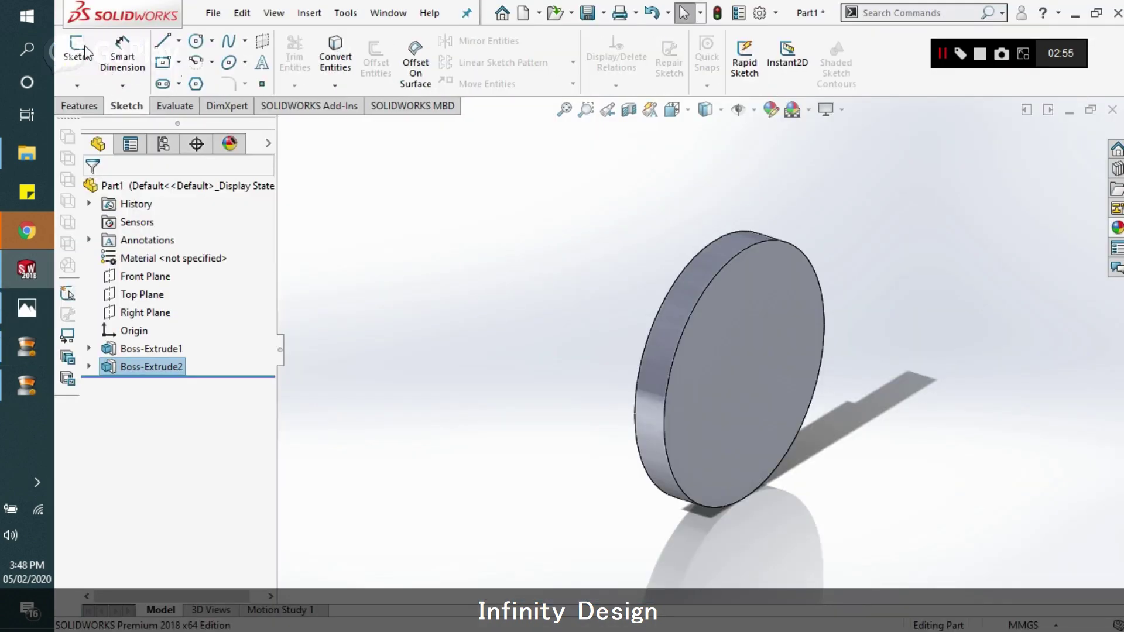
pyautogui.click(85, 52)
pyautogui.click(764, 342)
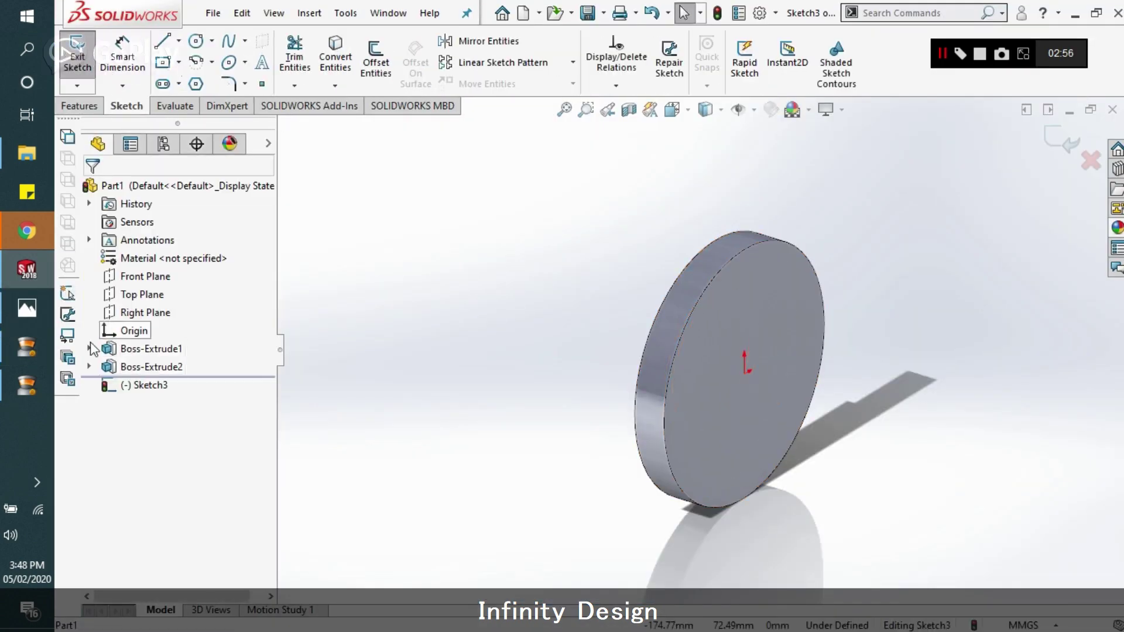
pyautogui.click(27, 307)
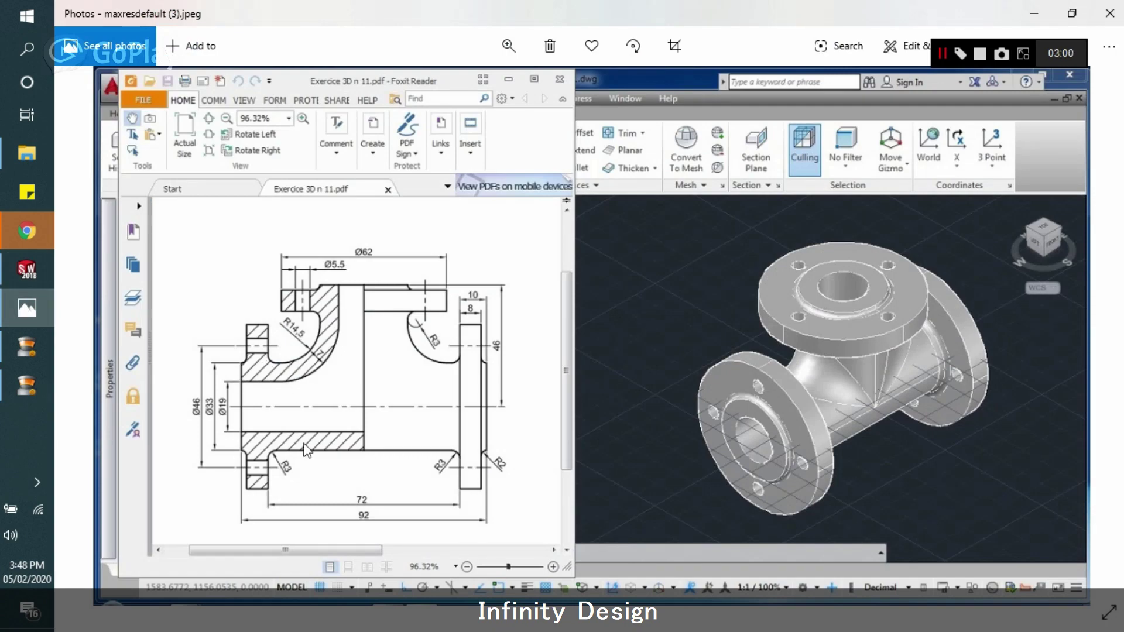
pyautogui.click(27, 270)
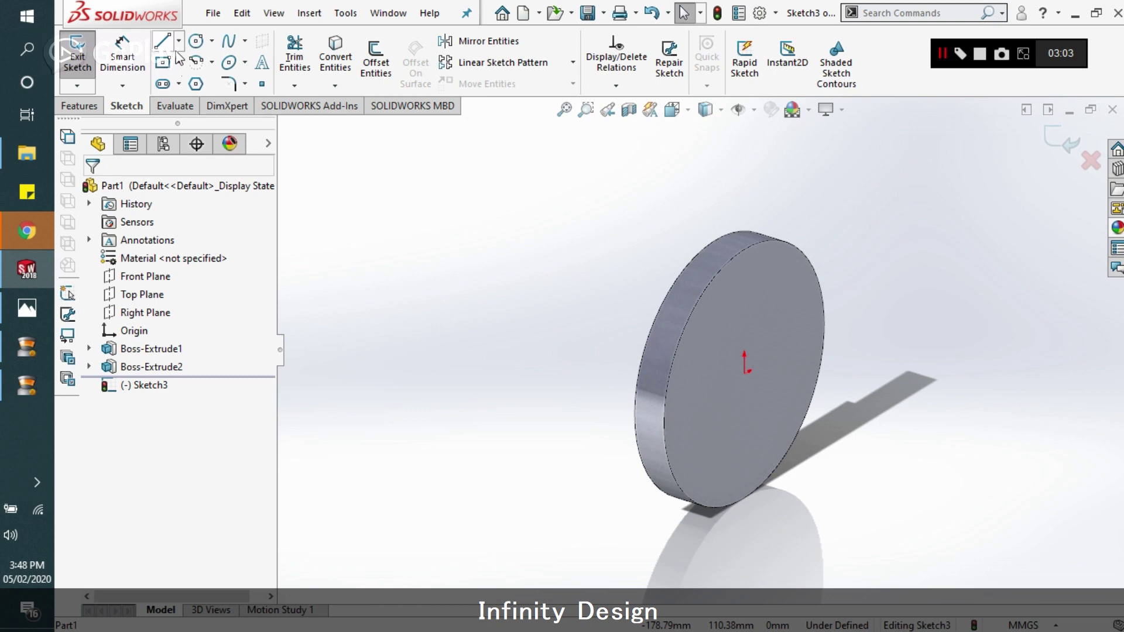
# Step: Draw a circle centred on the origin and dimension it to Ø33 mm
pyautogui.click(196, 41)
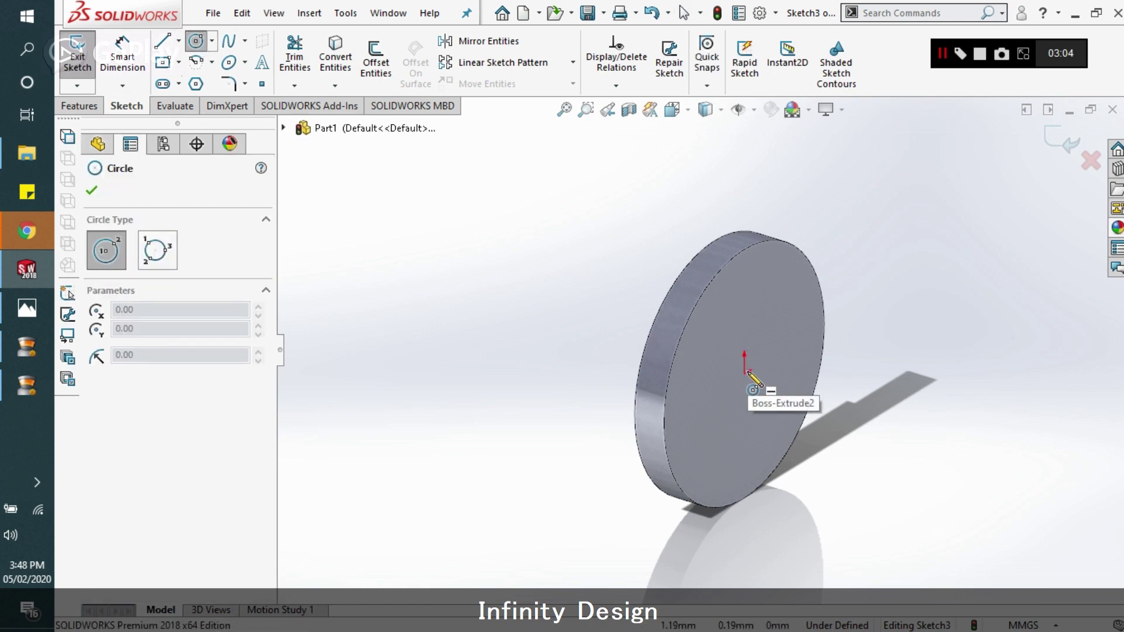
pyautogui.moveTo(745, 374); pyautogui.dragTo(753, 443)
pyautogui.press('Escape')
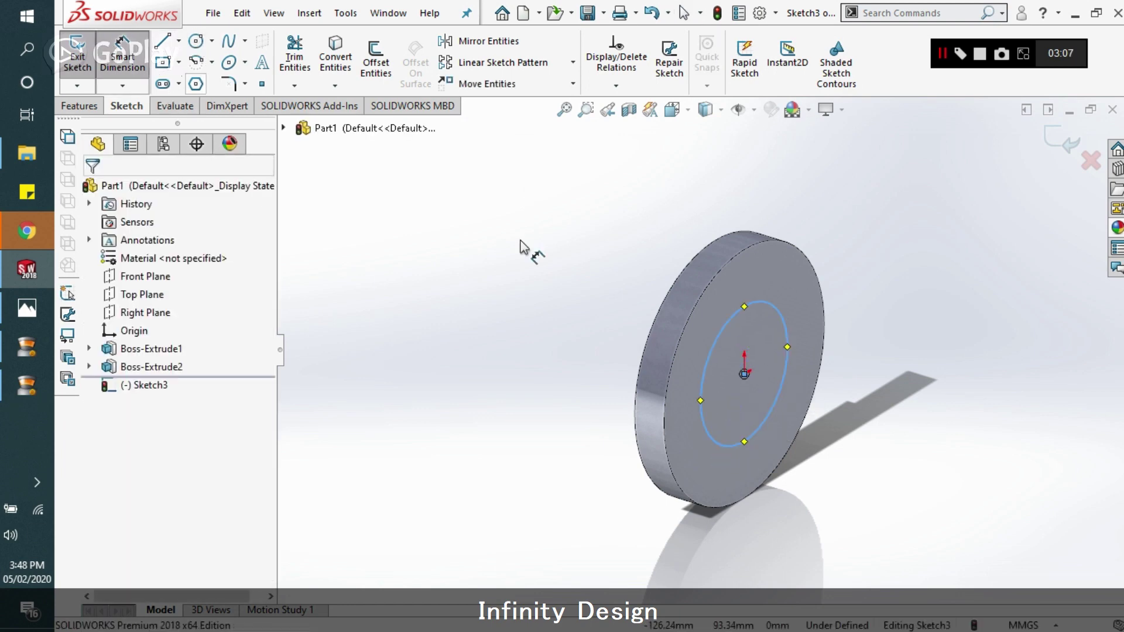
pyautogui.click(750, 305)
pyautogui.click(772, 276)
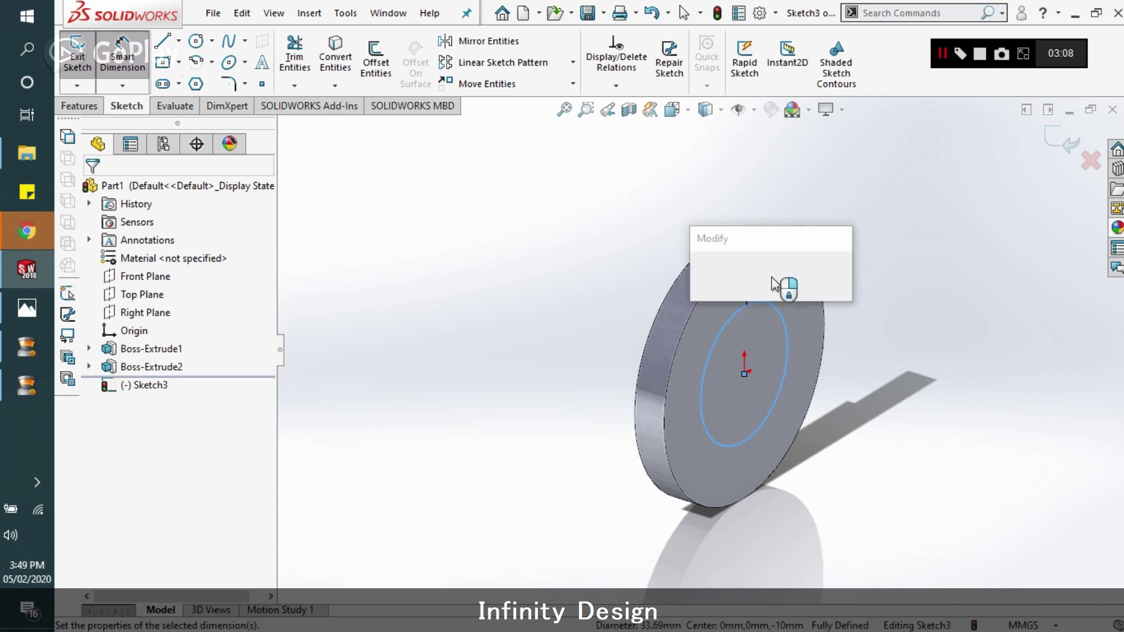
pyautogui.write('33')
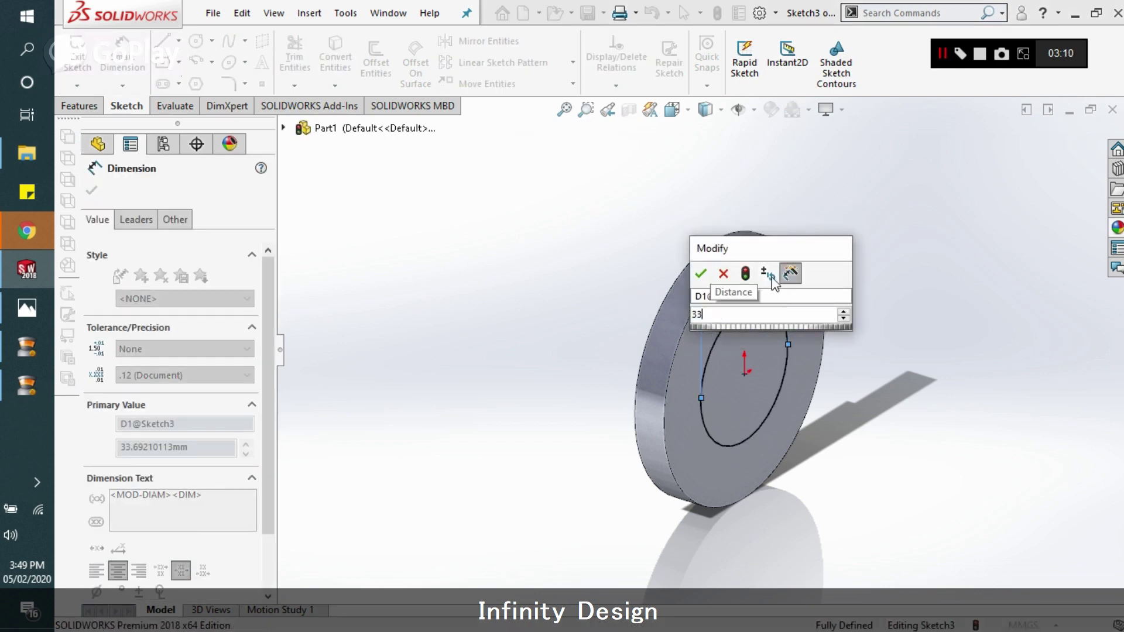
pyautogui.press('Return')
pyautogui.click(92, 190)
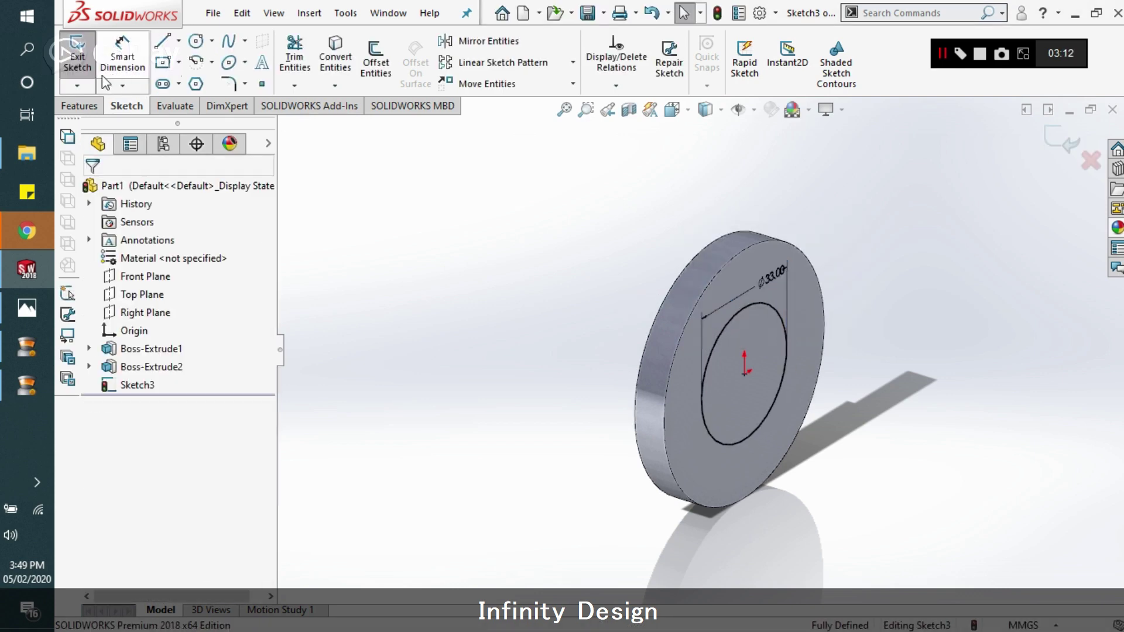
# Step: Extrude the Ø33 circle 35.5 mm into the pipe cylinder
pyautogui.click(80, 105)
pyautogui.click(84, 59)
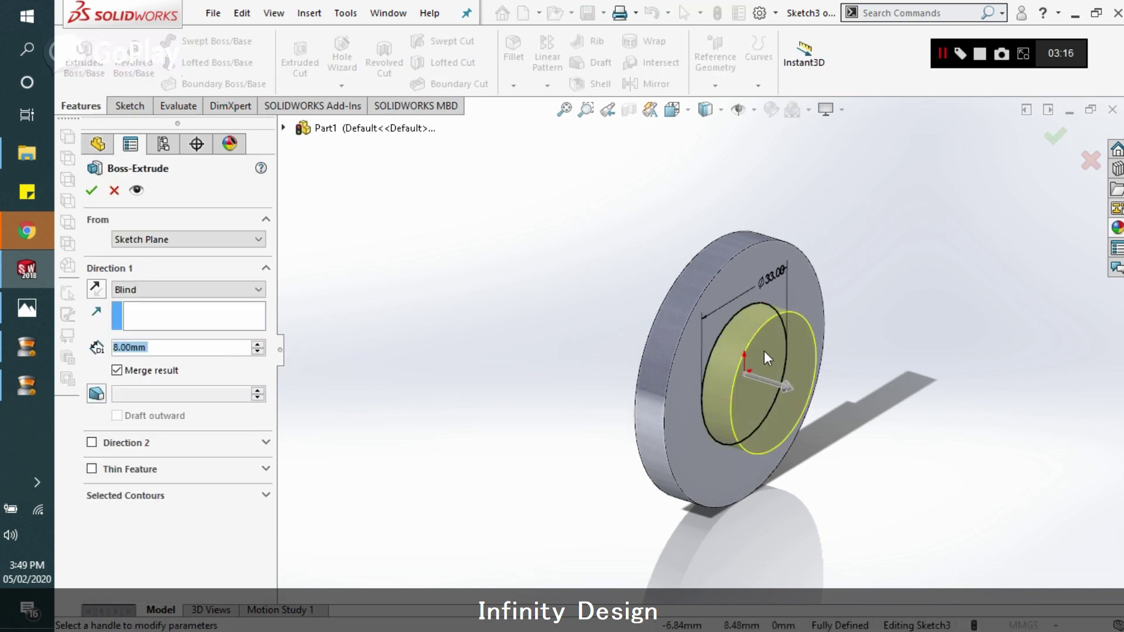
pyautogui.moveTo(726, 228); pyautogui.dragTo(785, 358, button='middle')
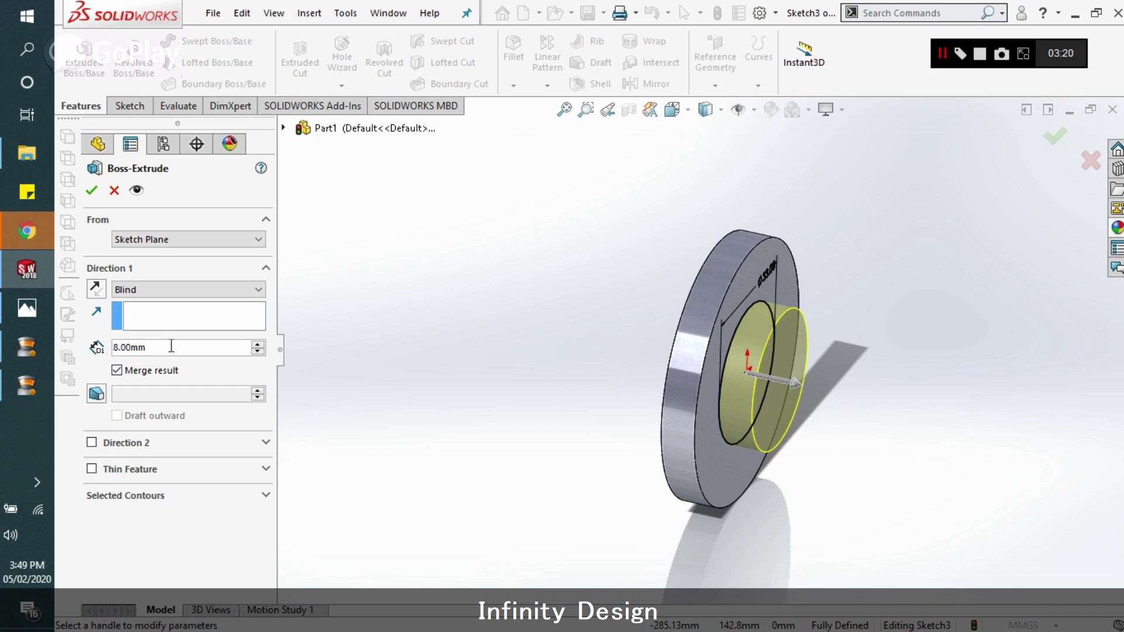
pyautogui.write('35.5')
pyautogui.press('Return')
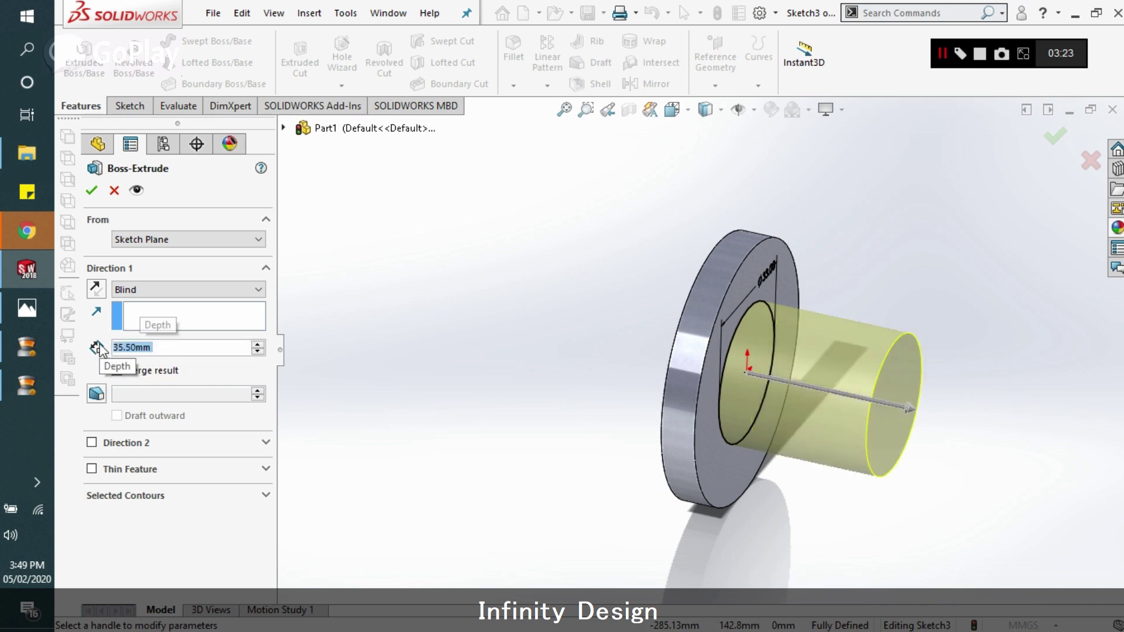
pyautogui.click(91, 190)
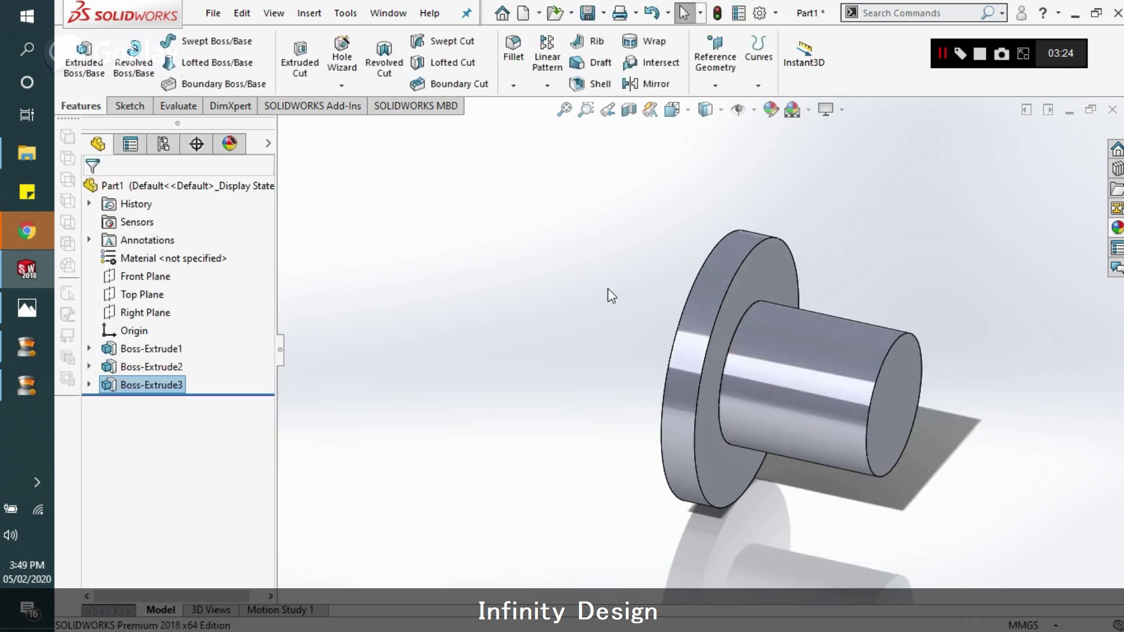
pyautogui.moveTo(831, 339); pyautogui.dragTo(761, 281, button='middle')
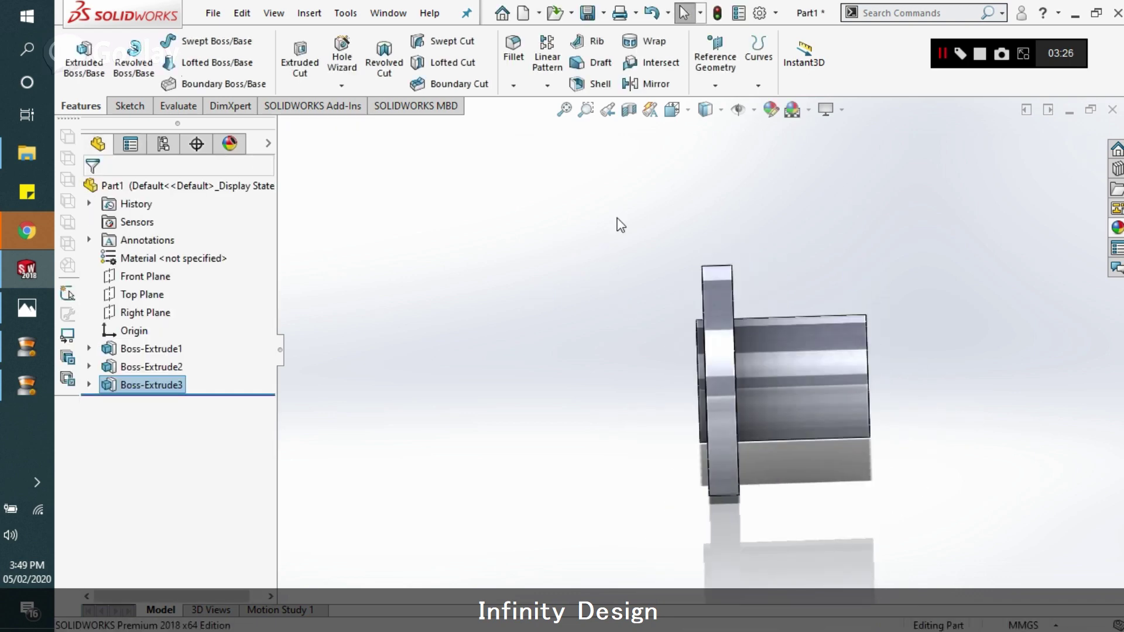
# Step: Add a 10 mm fillet to the circular edge on the flange's front face
pyautogui.click(27, 308)
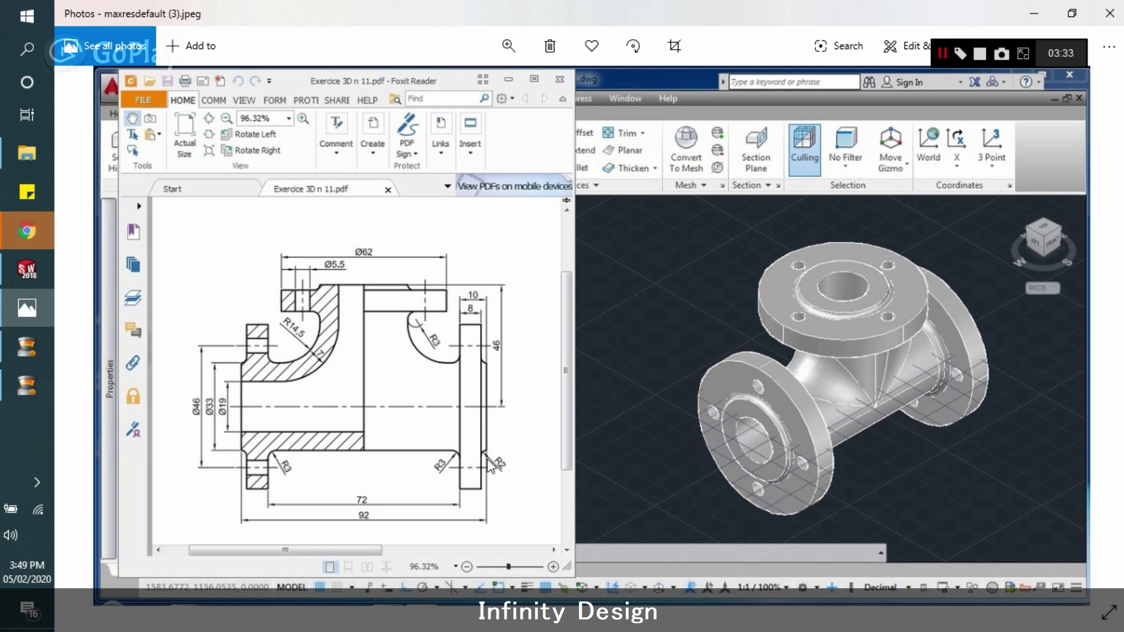
pyautogui.click(27, 269)
pyautogui.click(521, 77)
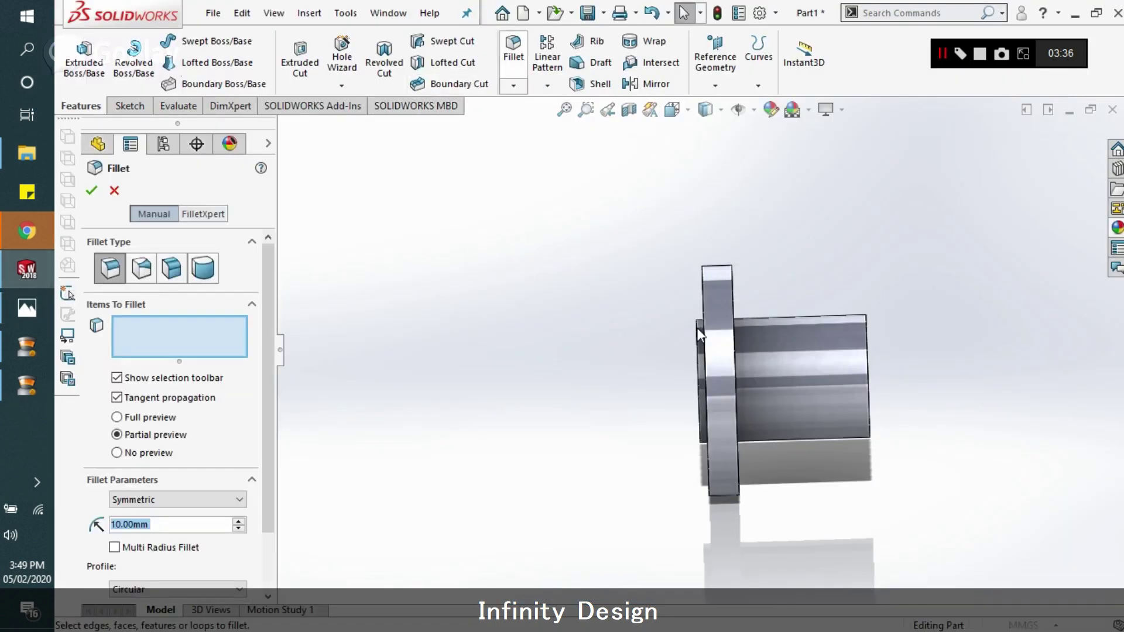
pyautogui.moveTo(706, 251); pyautogui.dragTo(727, 339, button='middle')
pyautogui.click(726, 350)
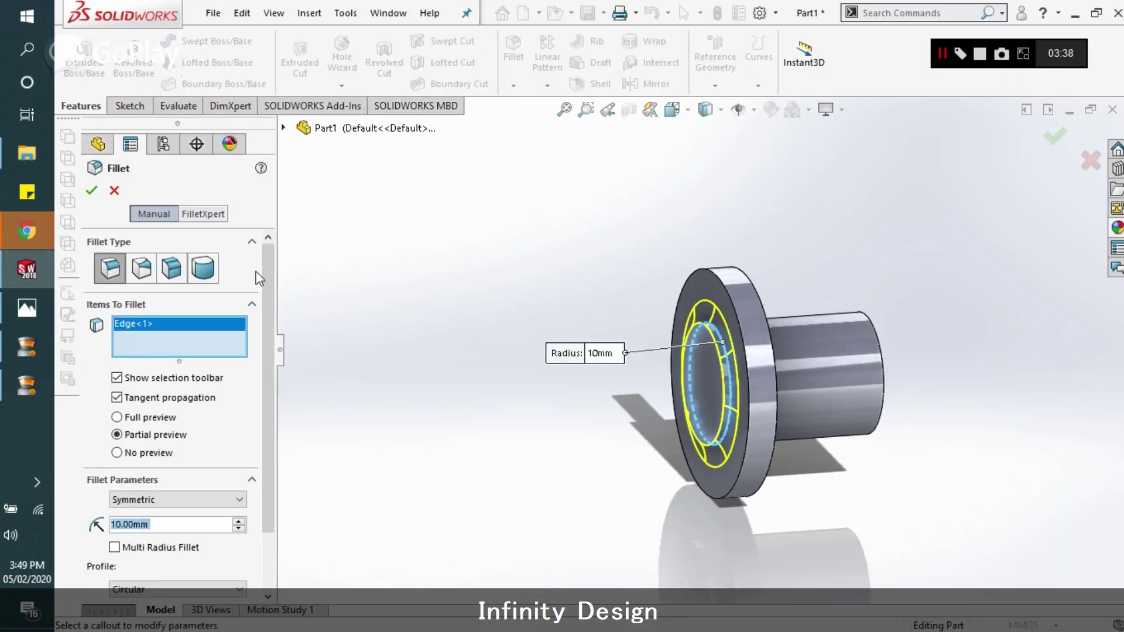
pyautogui.click(91, 192)
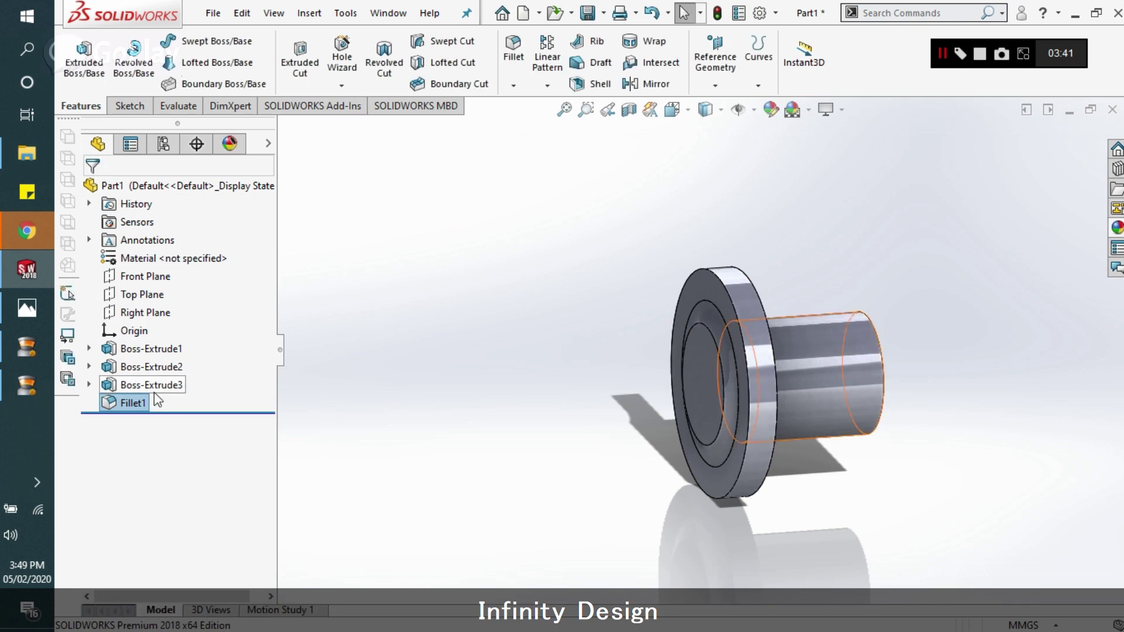
# Step: Edit Fillet1 to change its radius to 2 mm
pyautogui.rightClick(130, 403)
pyautogui.click(153, 239)
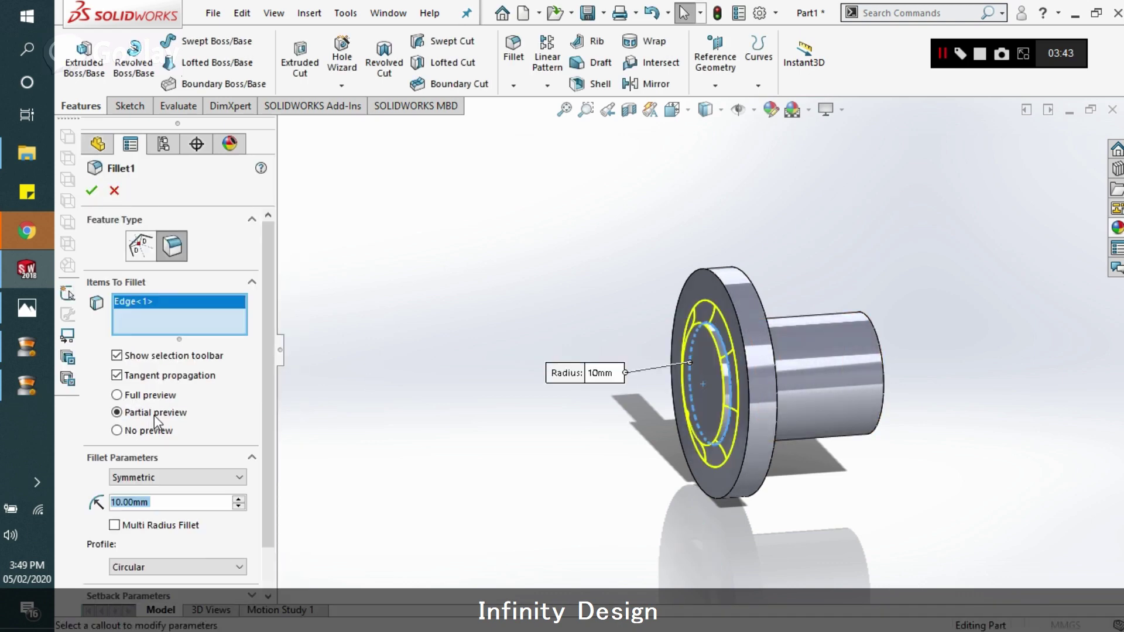
pyautogui.write('2')
pyautogui.press('Return')
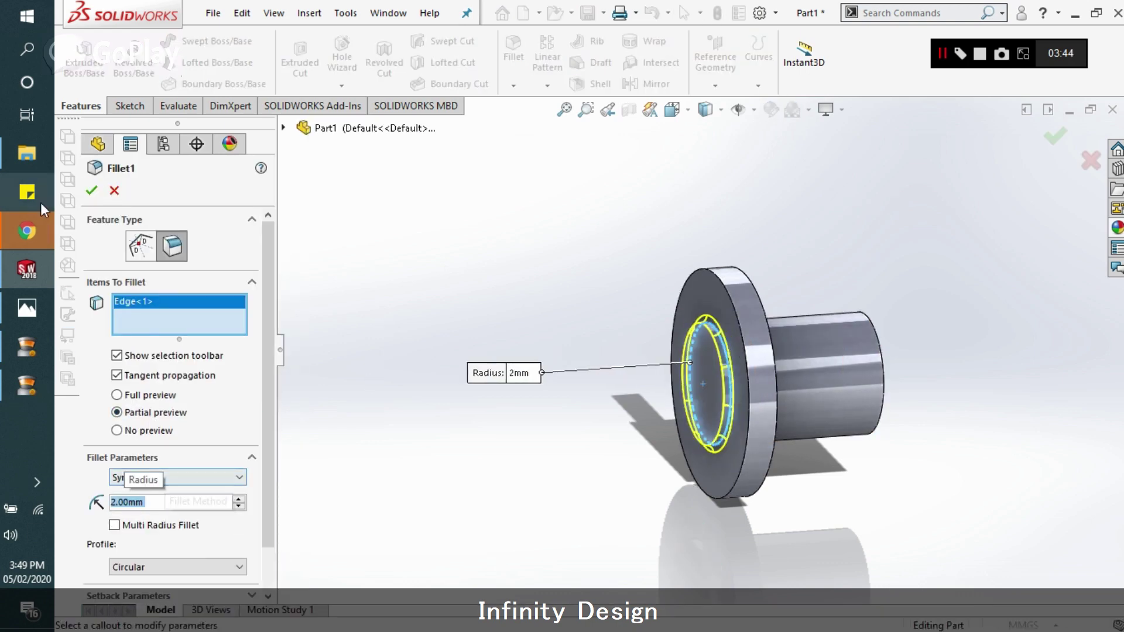
pyautogui.click(91, 194)
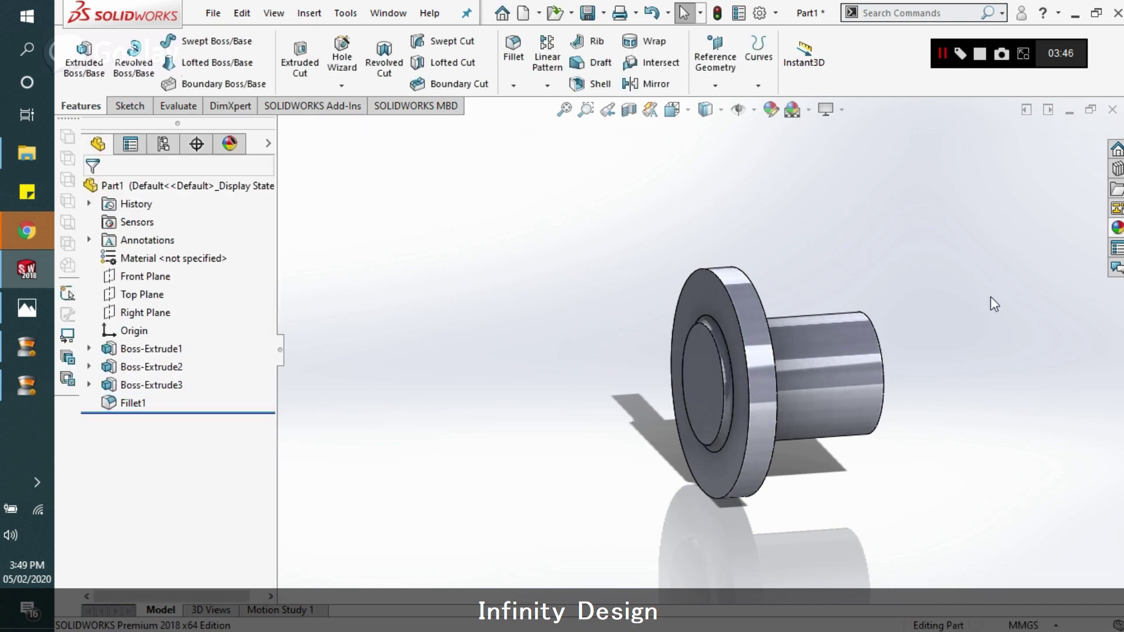
pyautogui.scroll(3, 972, 258)
pyautogui.scroll(-2, 763, 358)
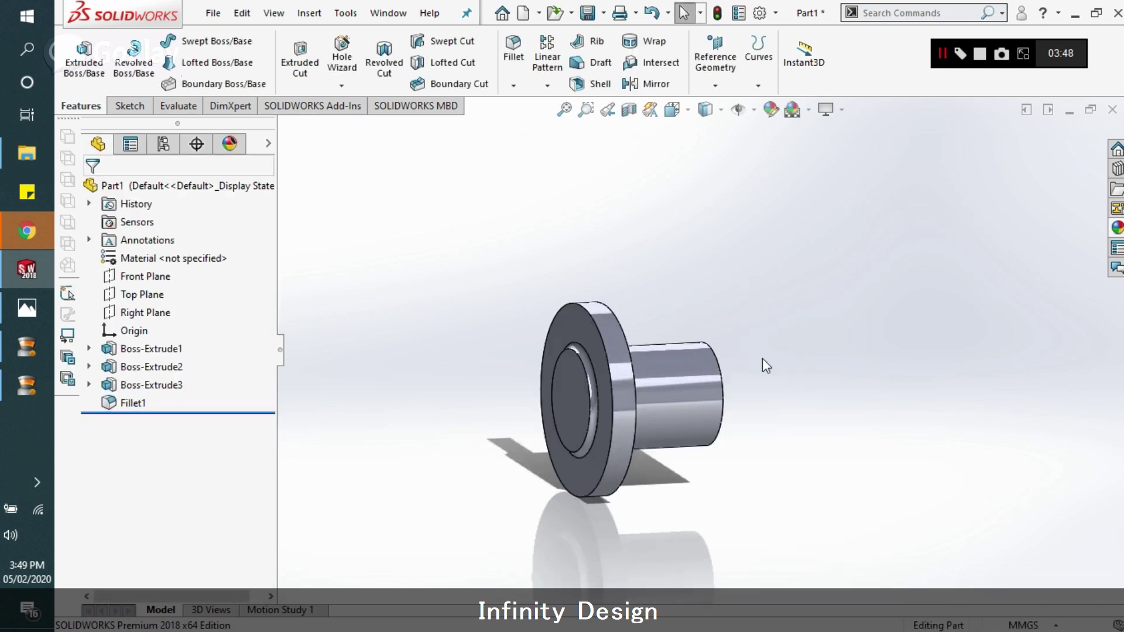
pyautogui.moveTo(769, 343); pyautogui.dragTo(750, 393, button='middle')
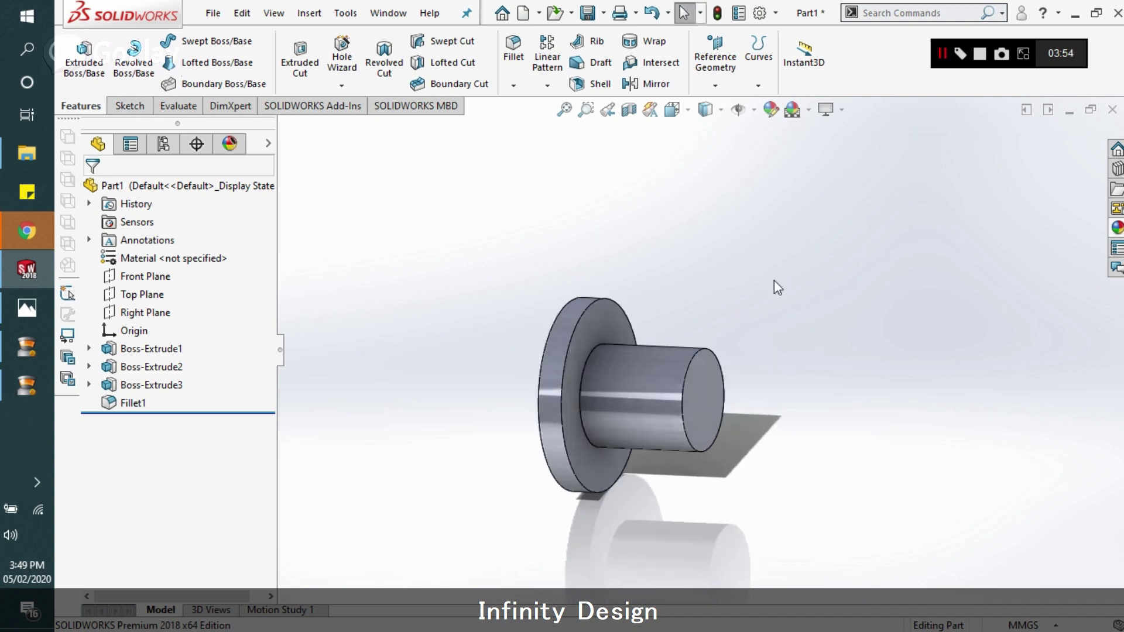
# Step: Sketch a line on the cylinder end face from its centre to the circular edge
pyautogui.click(129, 105)
pyautogui.click(77, 55)
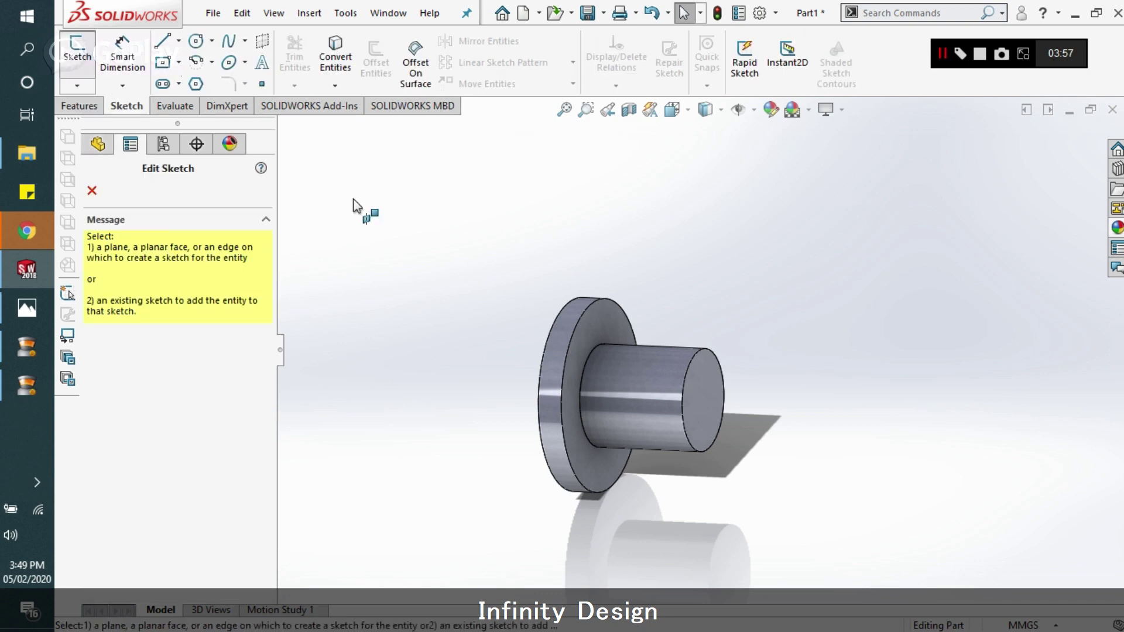
pyautogui.click(702, 402)
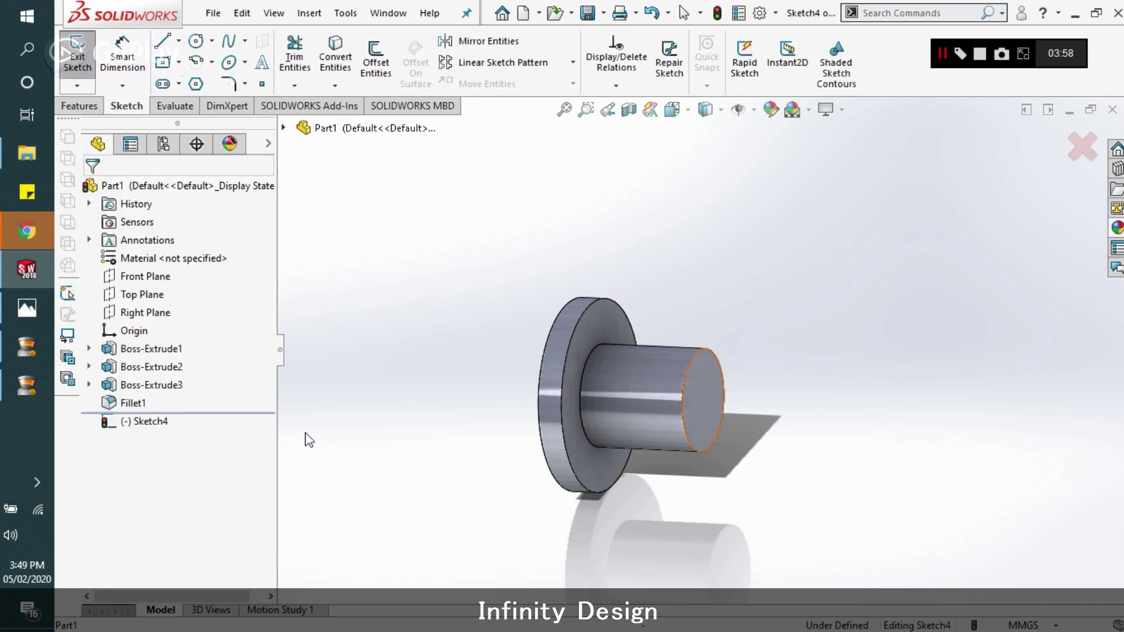
pyautogui.click(163, 42)
pyautogui.click(702, 400)
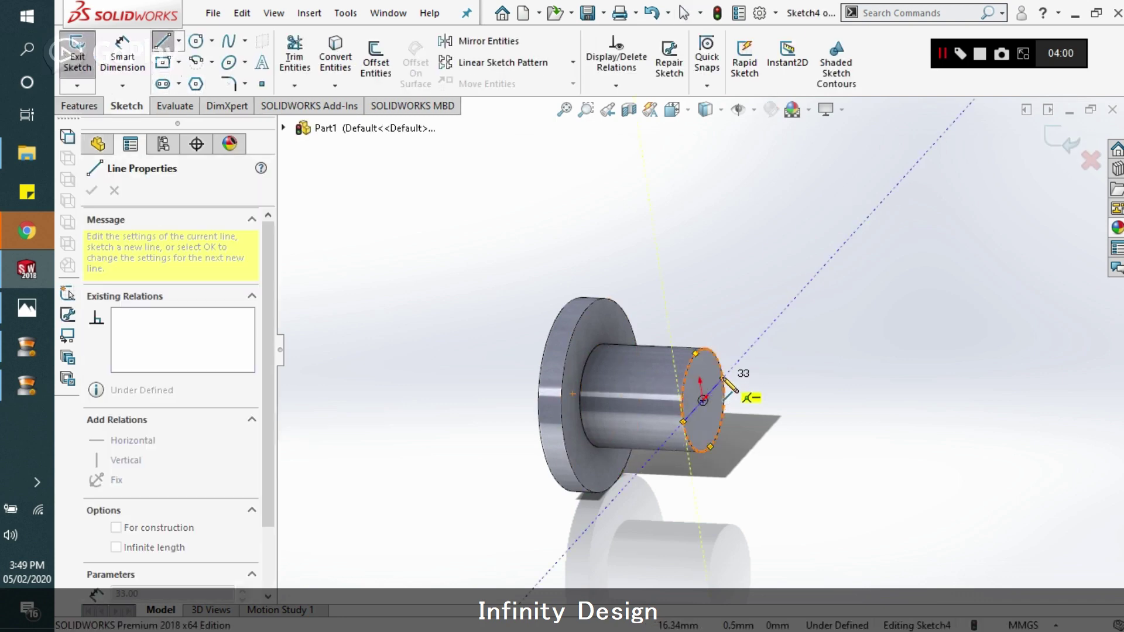
pyautogui.click(722, 379)
pyautogui.press('Escape')
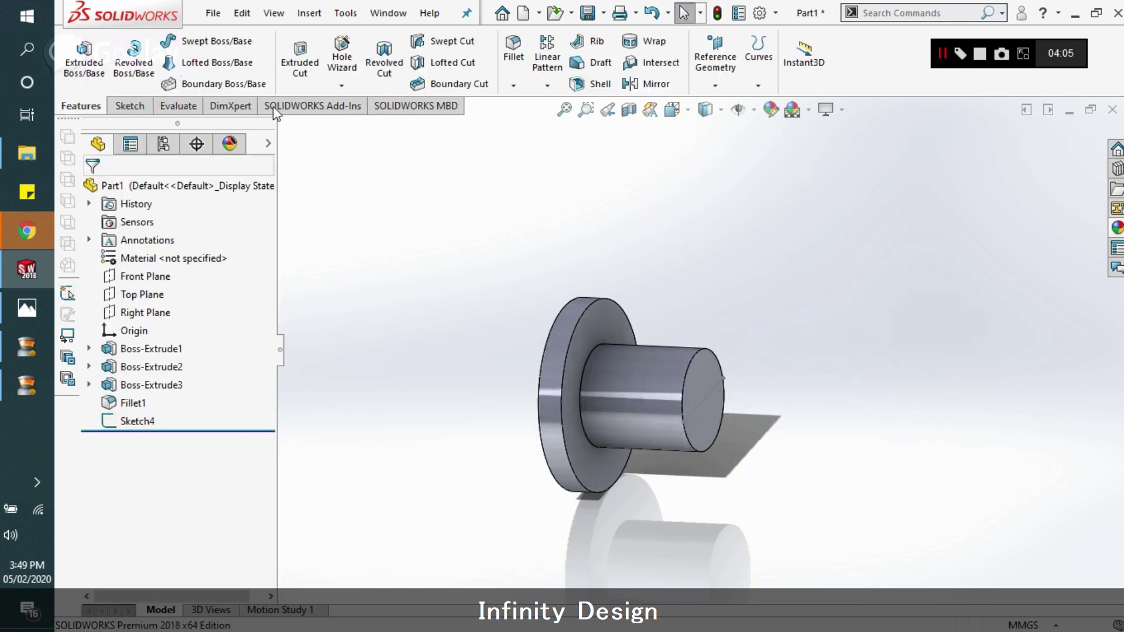
# Step: Start a Circular Pattern of Boss-Extrude2, Boss-Extrude3 and Fillet1
pyautogui.click(591, 83)
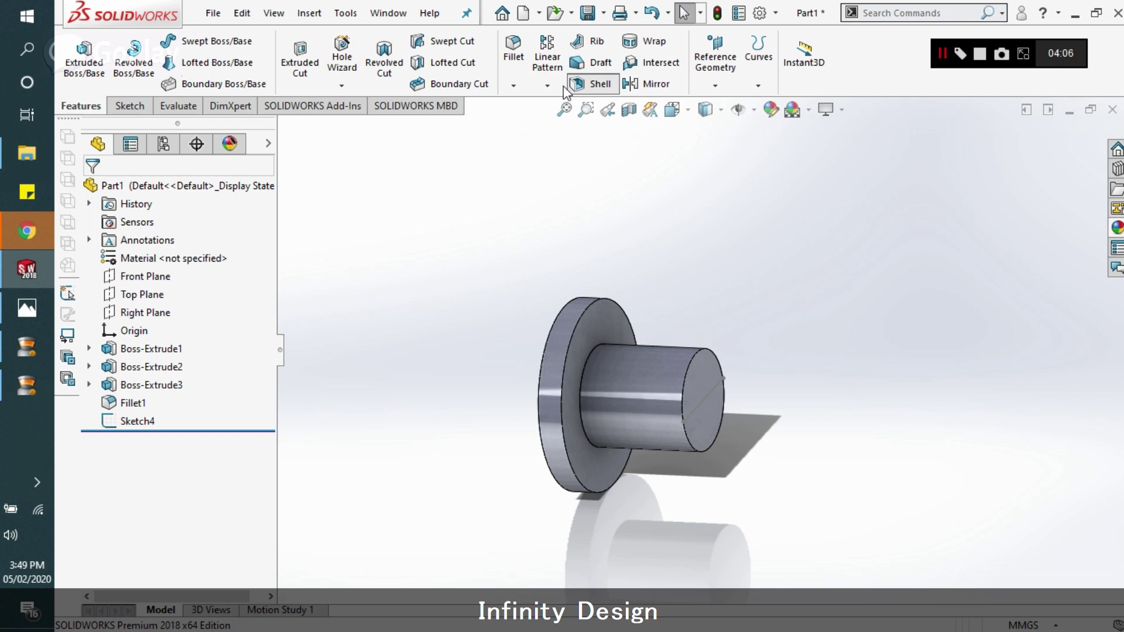
pyautogui.click(114, 190)
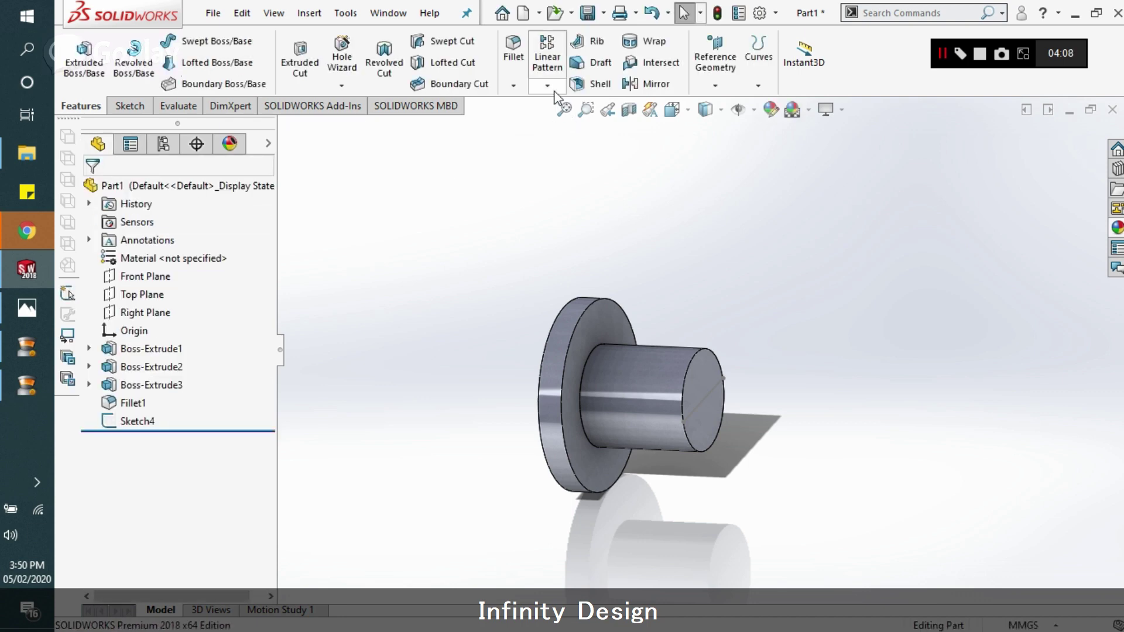
pyautogui.click(547, 85)
pyautogui.click(612, 126)
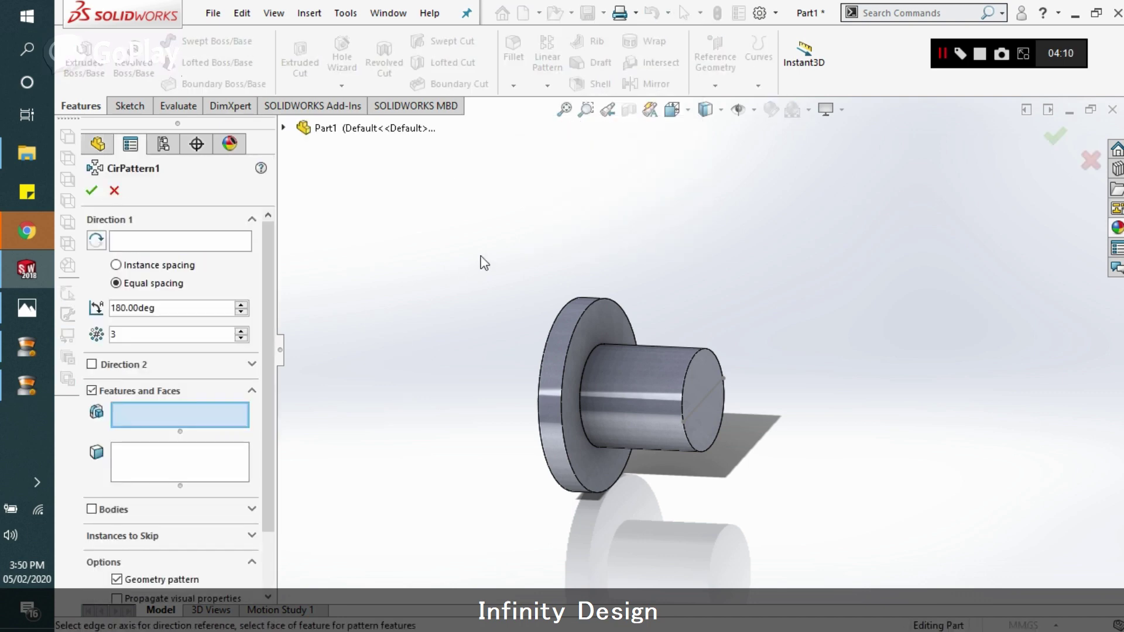
pyautogui.moveTo(482, 261); pyautogui.dragTo(284, 334, button='middle')
pyautogui.click(555, 360)
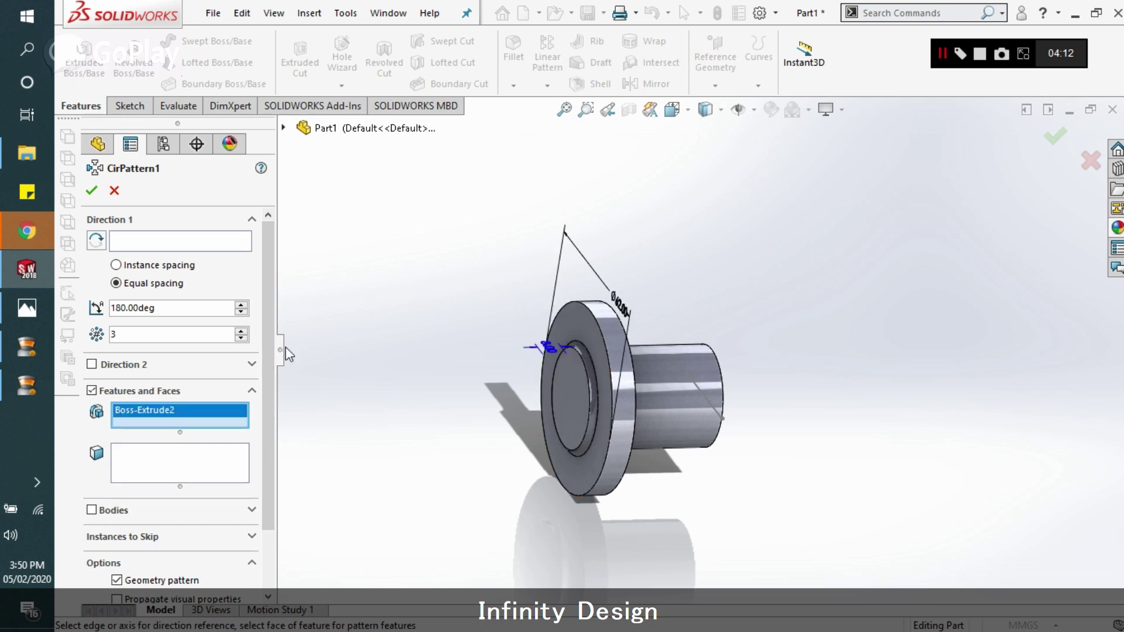
pyautogui.click(285, 128)
pyautogui.click(366, 328)
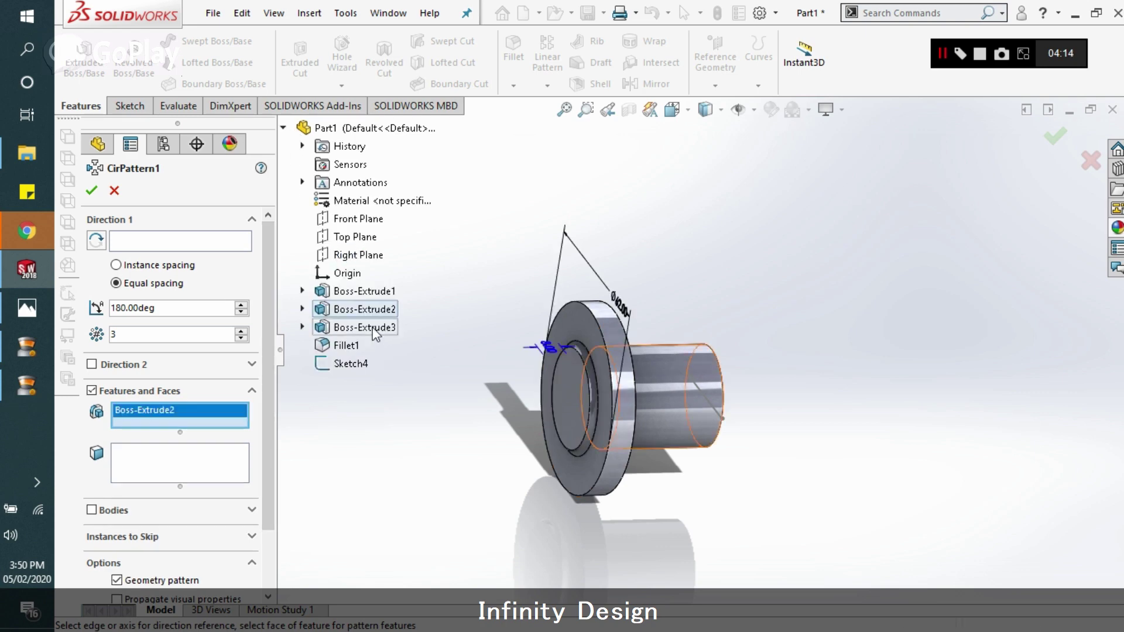
pyautogui.click(349, 346)
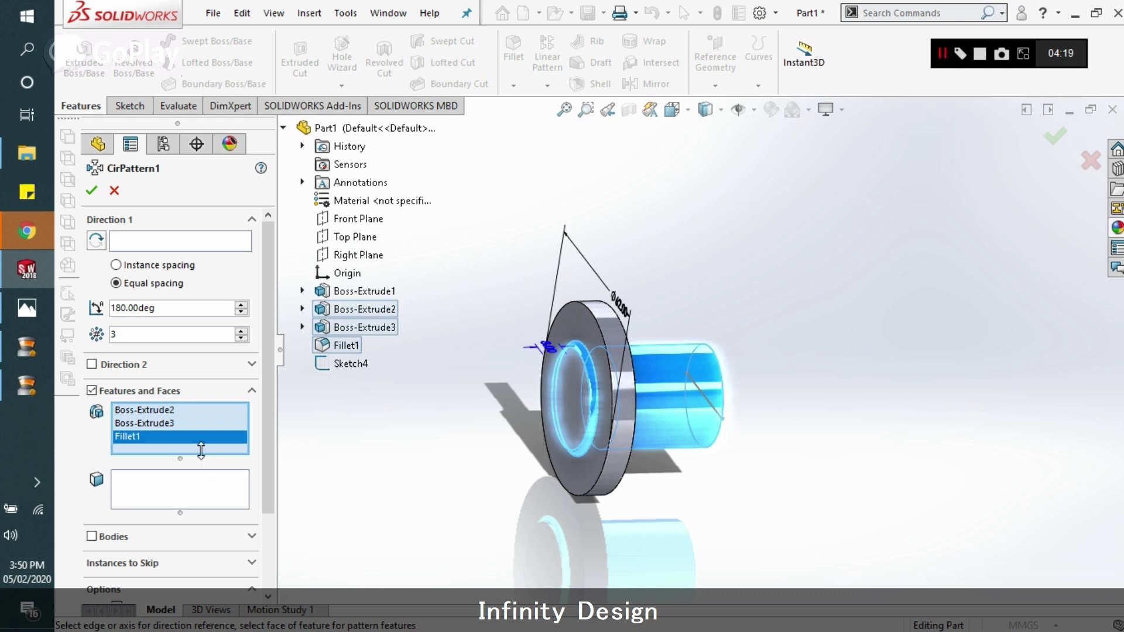
# Step: Pattern about the sketched line, reversed, with 3 instances over 180°
pyautogui.click(181, 243)
pyautogui.moveTo(862, 383)
pyautogui.mouseDown(button='middle')
pyautogui.moveTo(803, 365)
pyautogui.moveTo(719, 402)
pyautogui.moveTo(739, 310)
pyautogui.mouseUp(button='middle')
pyautogui.click(713, 392)
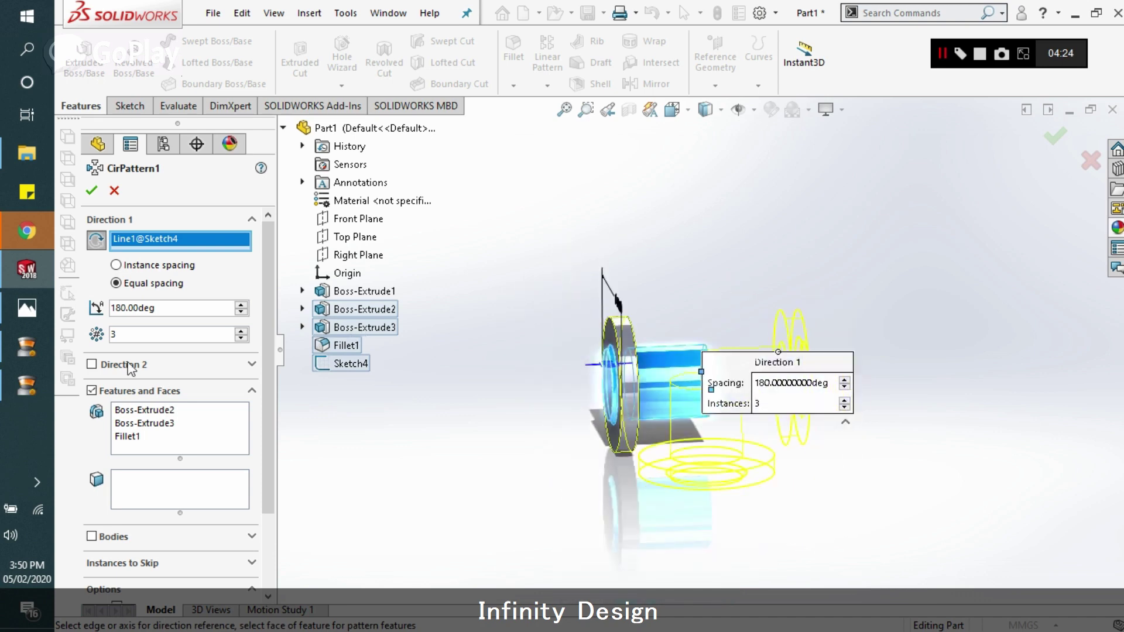
pyautogui.click(99, 245)
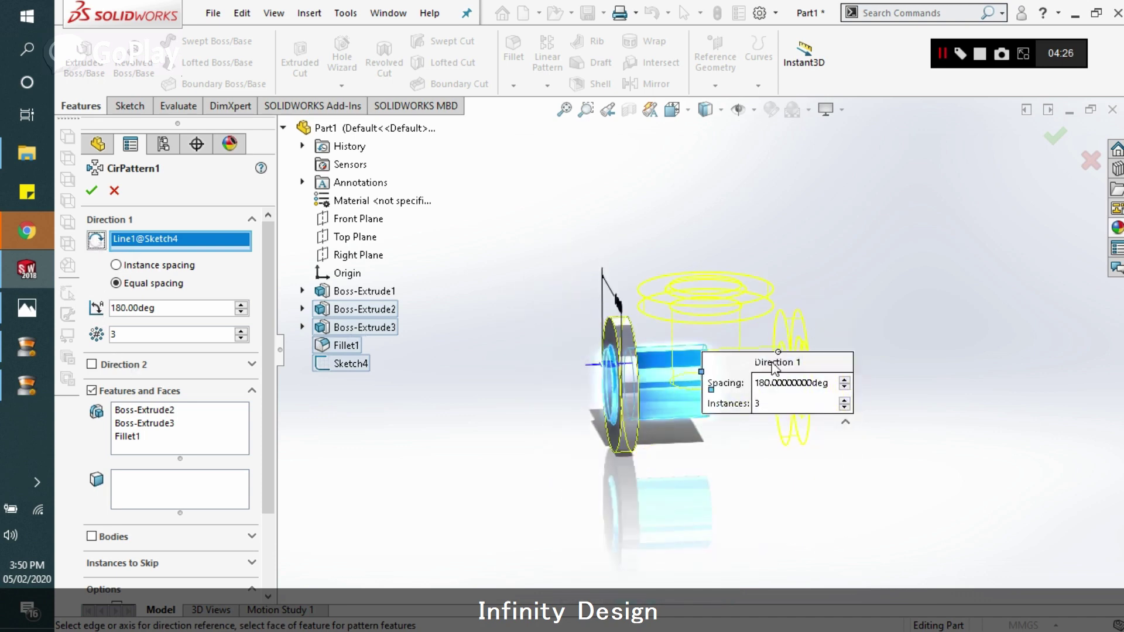
pyautogui.click(92, 190)
pyautogui.moveTo(806, 220)
pyautogui.mouseDown(button='middle')
pyautogui.moveTo(855, 251)
pyautogui.moveTo(802, 206)
pyautogui.moveTo(805, 334)
pyautogui.moveTo(772, 355)
pyautogui.moveTo(783, 335)
pyautogui.mouseUp(button='middle')
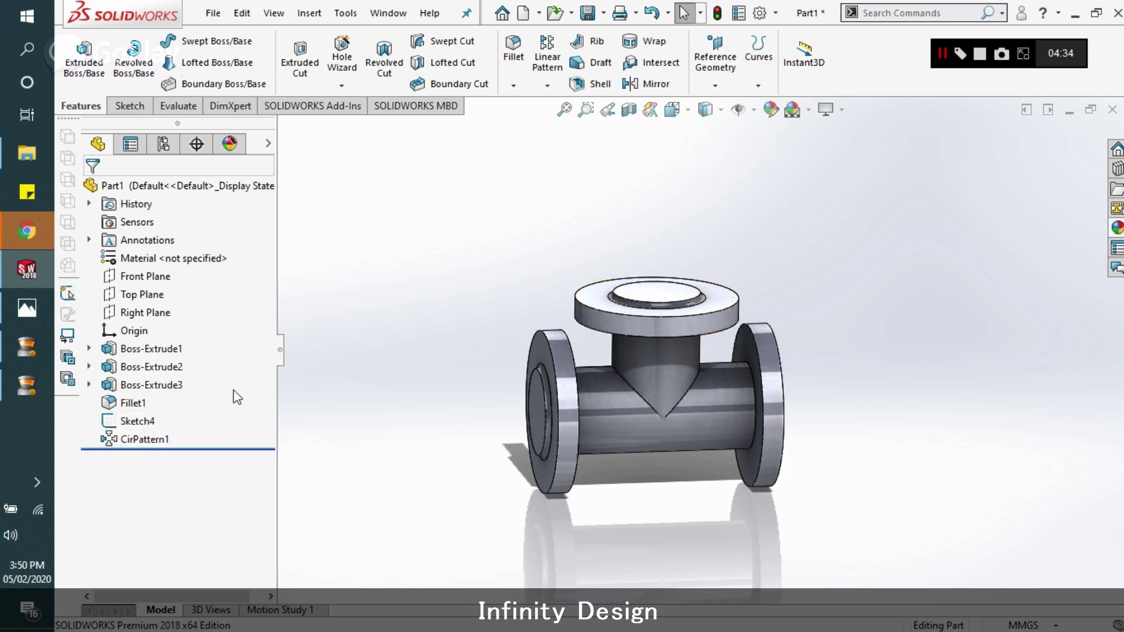
# Step: Delete the existing circular pattern from the part
pyautogui.rightClick(106, 439)
pyautogui.click(183, 395)
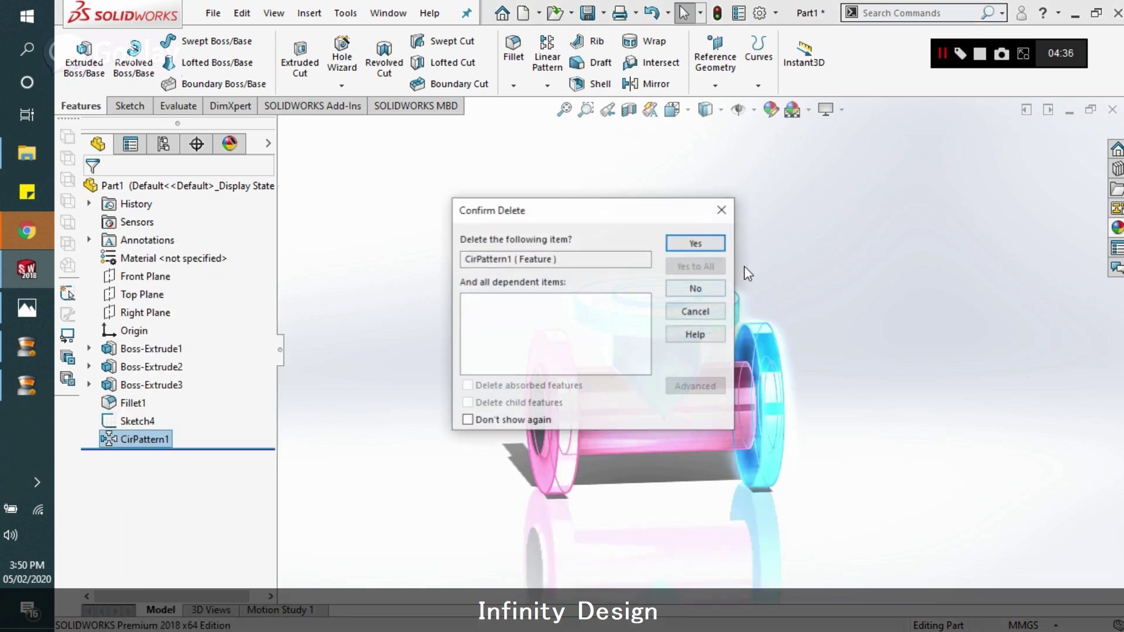
pyautogui.click(695, 242)
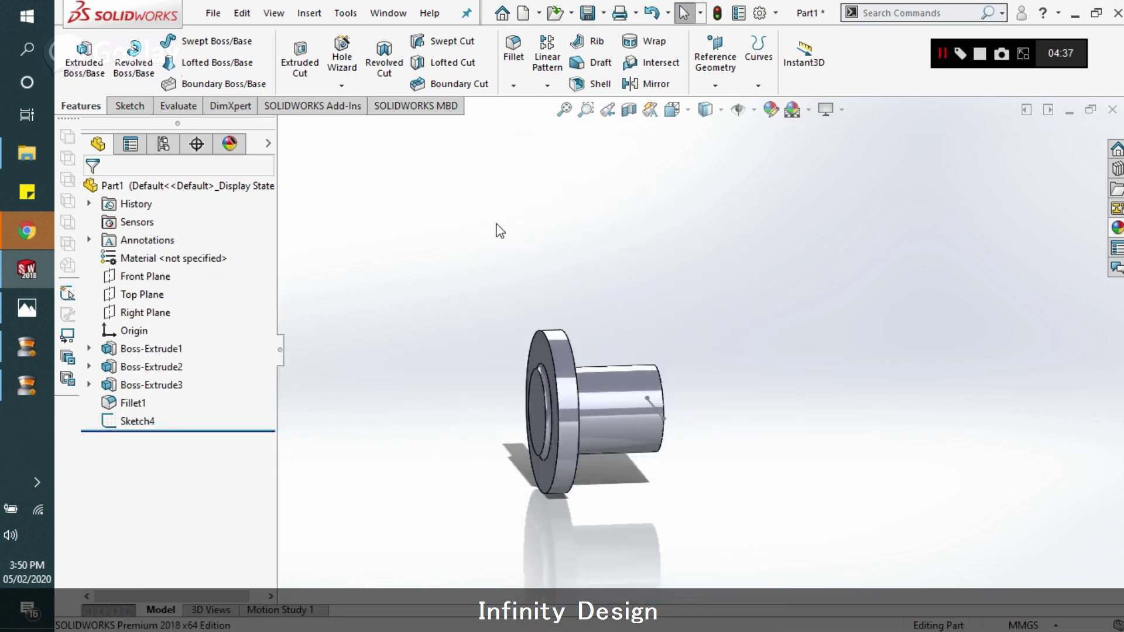
# Step: Start a new sketch on the flange face, viewed face-on, checking the reference drawing
pyautogui.click(128, 106)
pyautogui.click(78, 53)
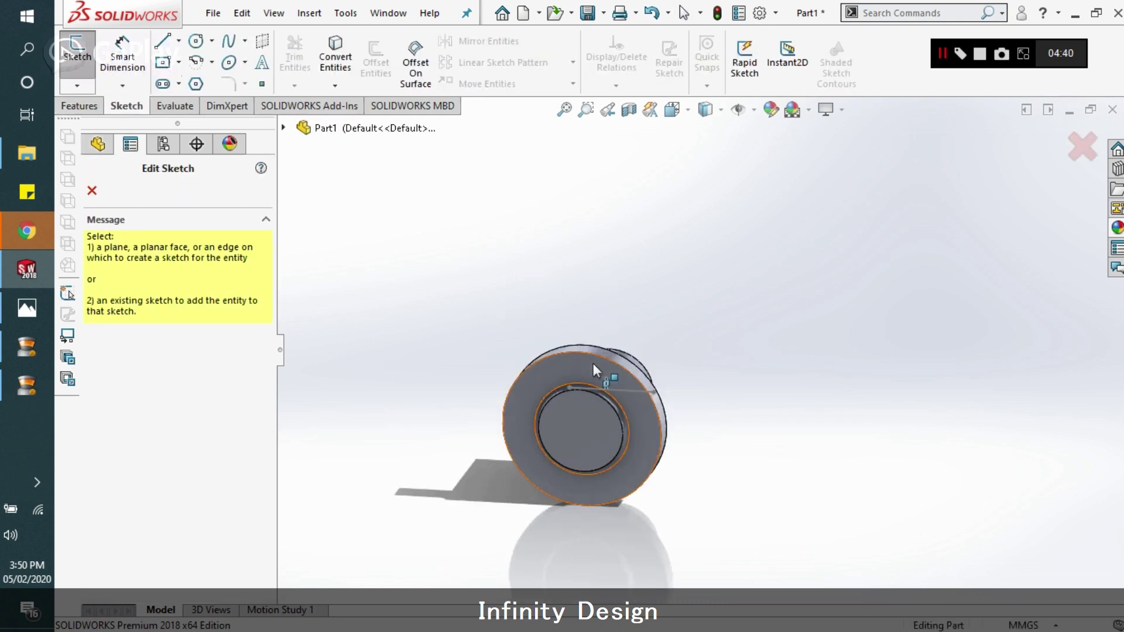
pyautogui.click(593, 363)
pyautogui.rightClick(149, 439)
pyautogui.click(196, 370)
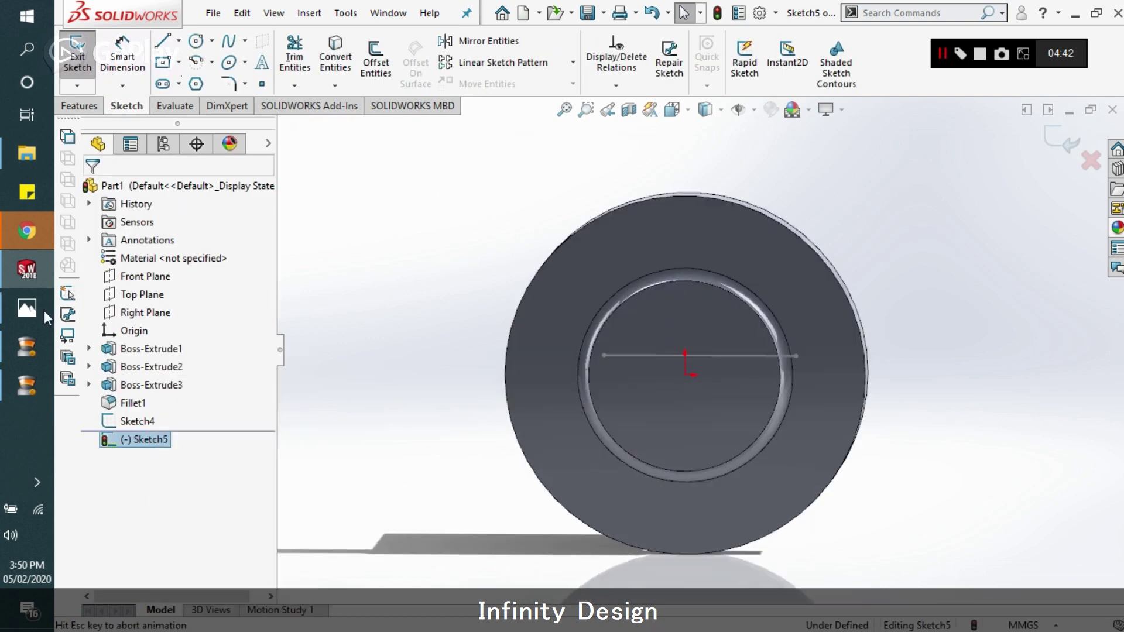
pyautogui.click(26, 308)
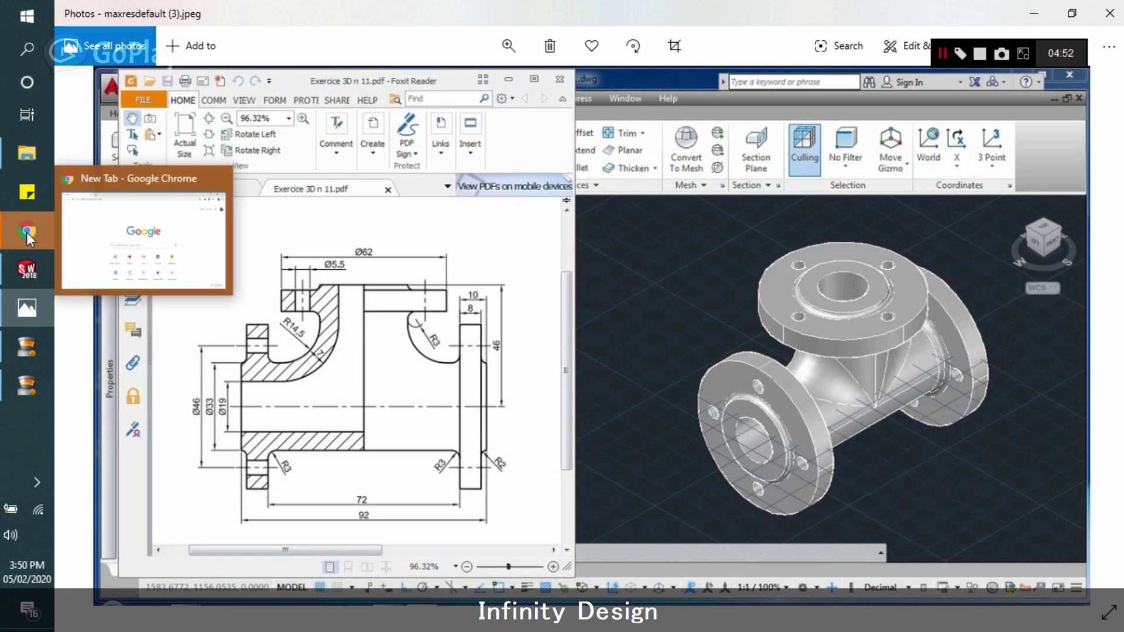
pyautogui.click(26, 269)
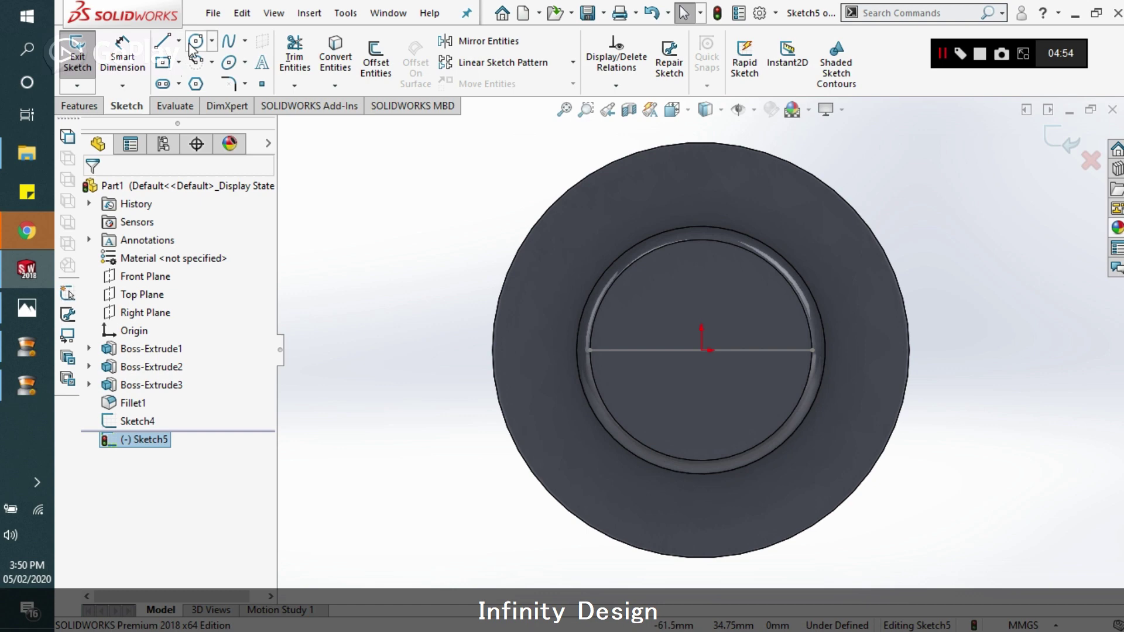
# Step: Draw a small circle near the flange top with a 5.5 mm diameter
pyautogui.click(196, 41)
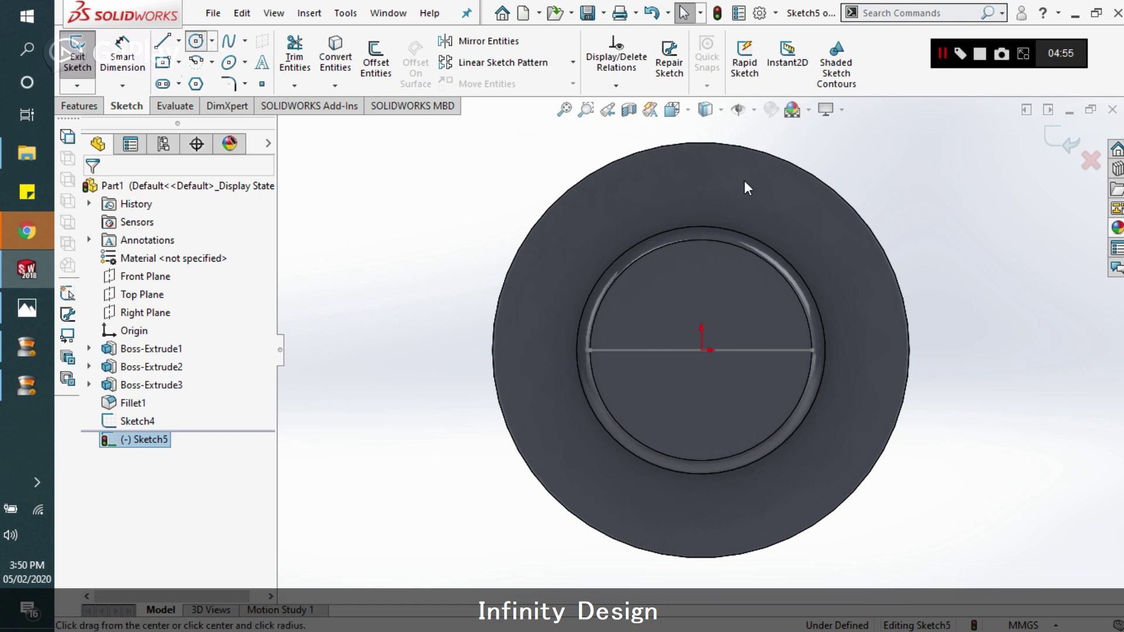
pyautogui.click(701, 186)
pyautogui.click(722, 207)
pyautogui.press('Escape')
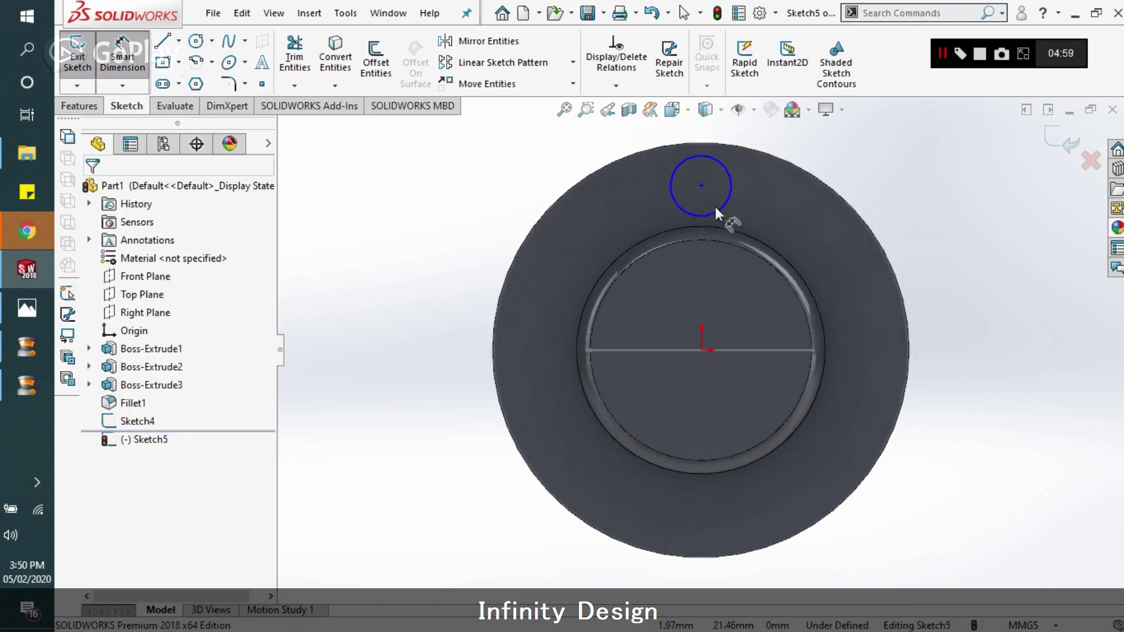
pyautogui.click(778, 199)
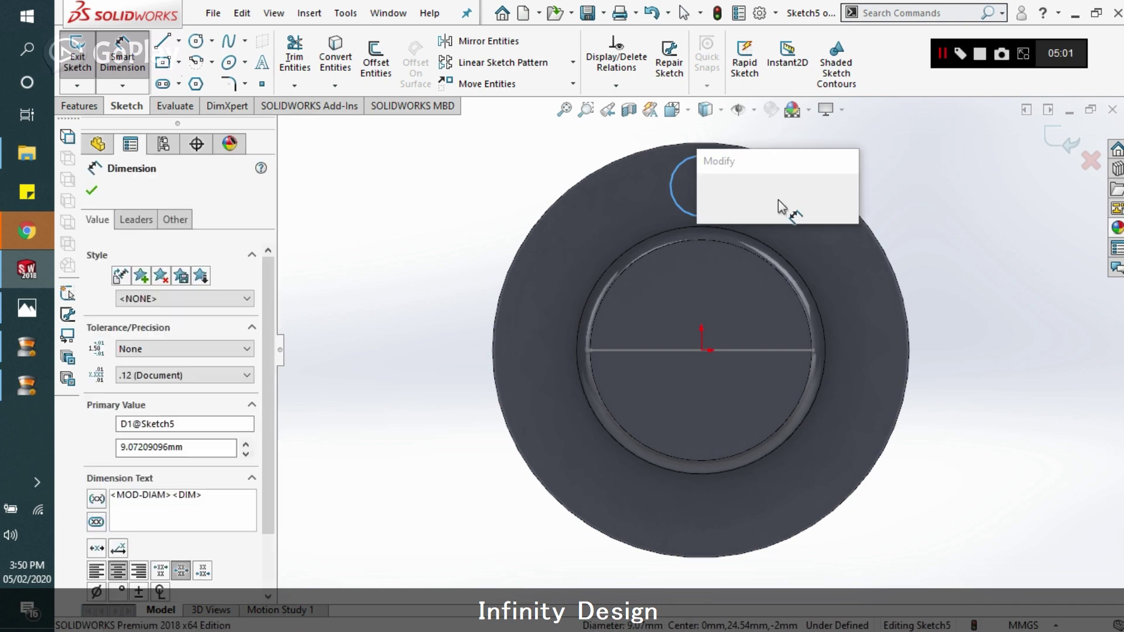
pyautogui.write('5.5')
pyautogui.press('Return')
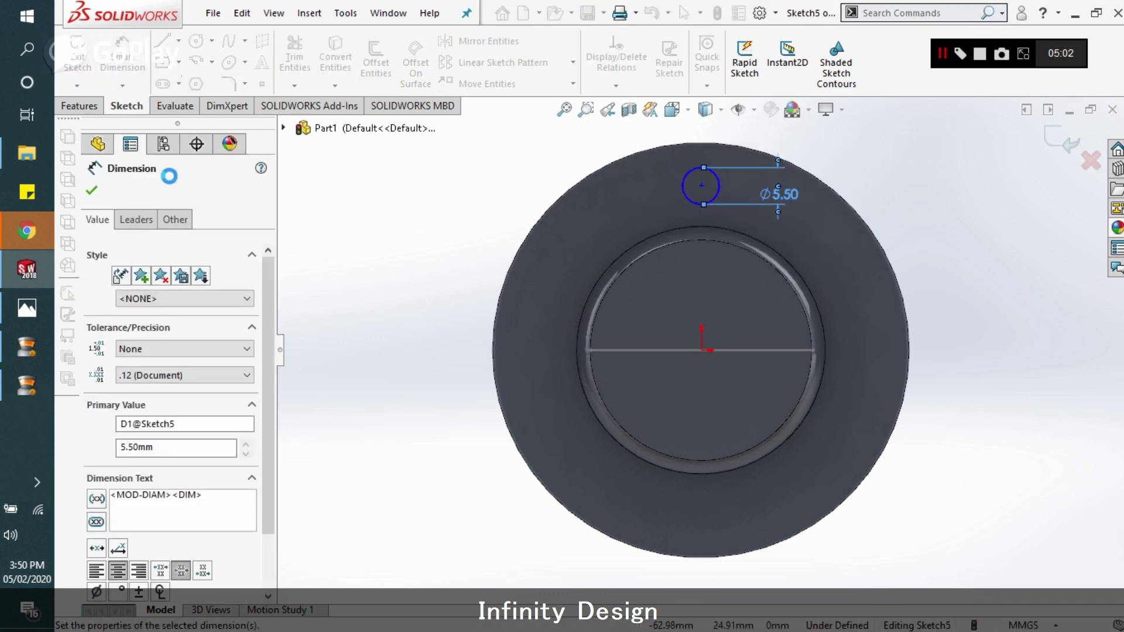
pyautogui.click(92, 193)
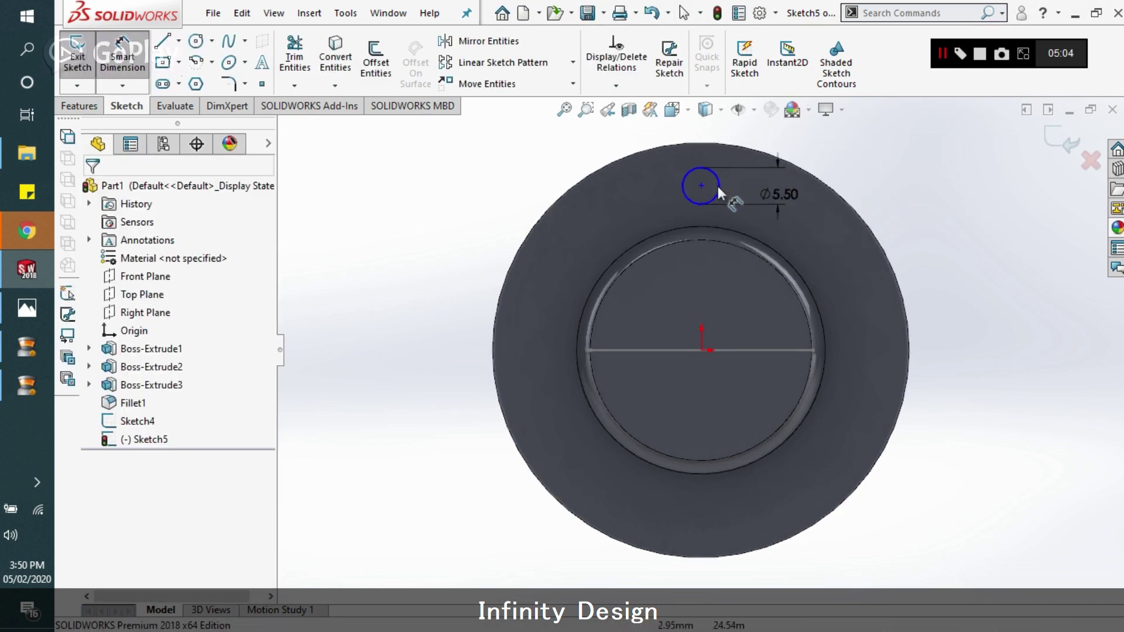
# Step: Dimension the circle centre vertically from the origin at 46 mm
pyautogui.click(702, 186)
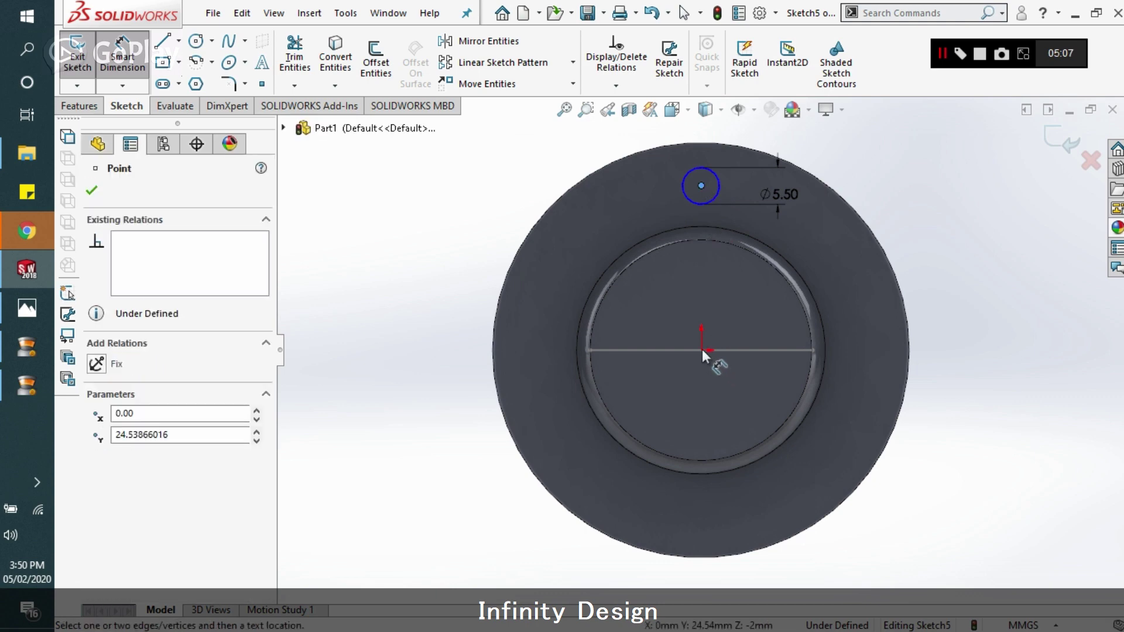
pyautogui.click(702, 349)
pyautogui.click(718, 287)
pyautogui.click(29, 307)
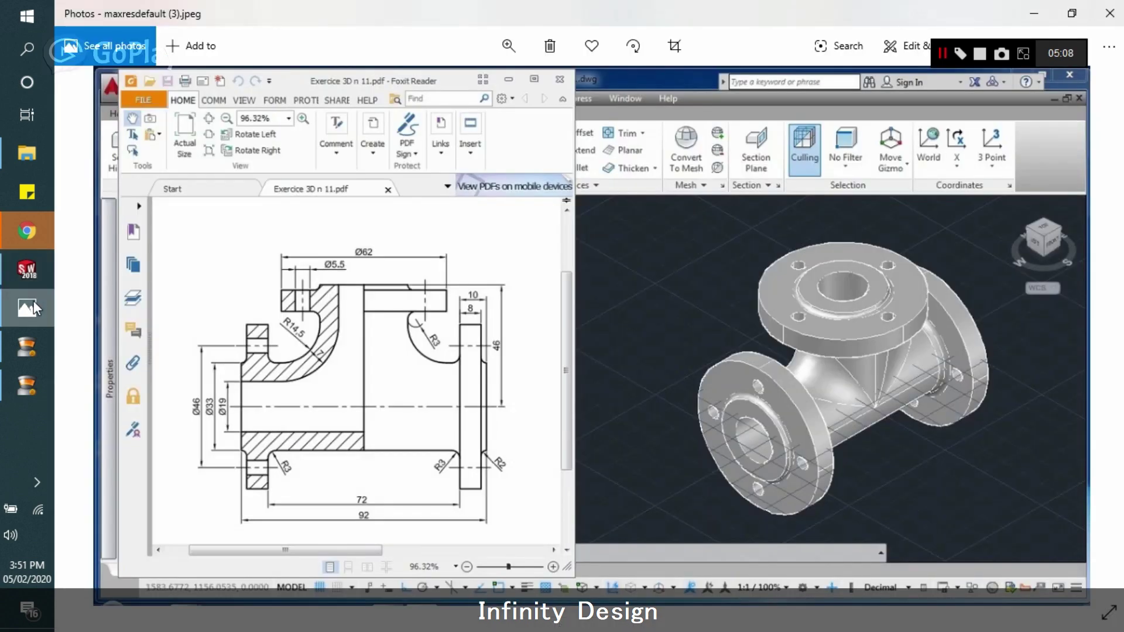
pyautogui.click(32, 307)
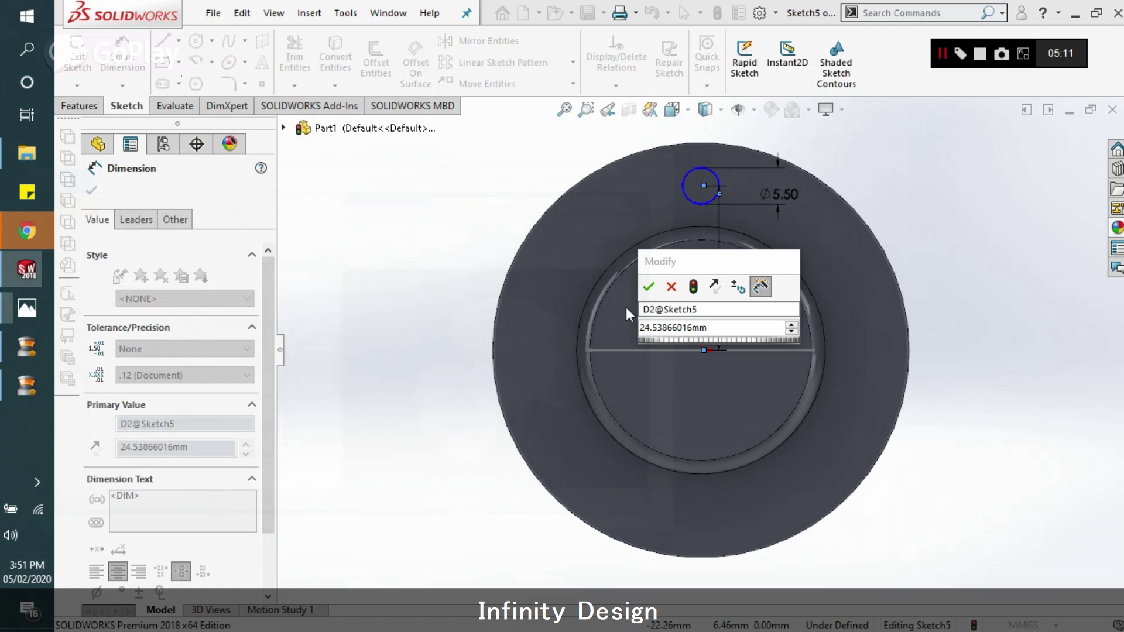
pyautogui.write('46')
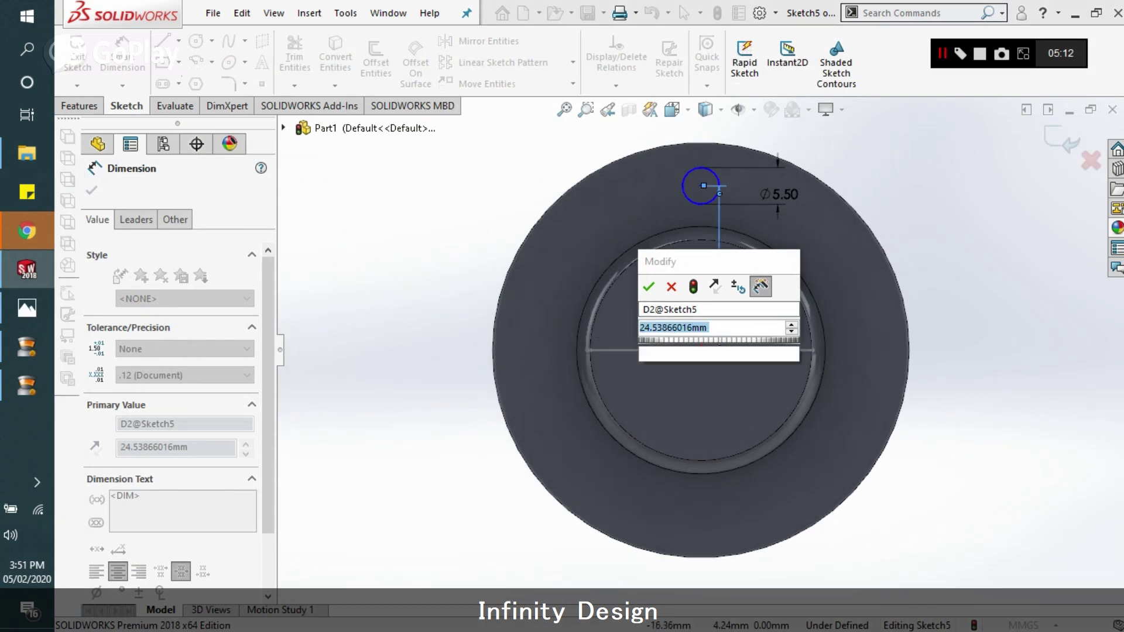
pyautogui.press('Return')
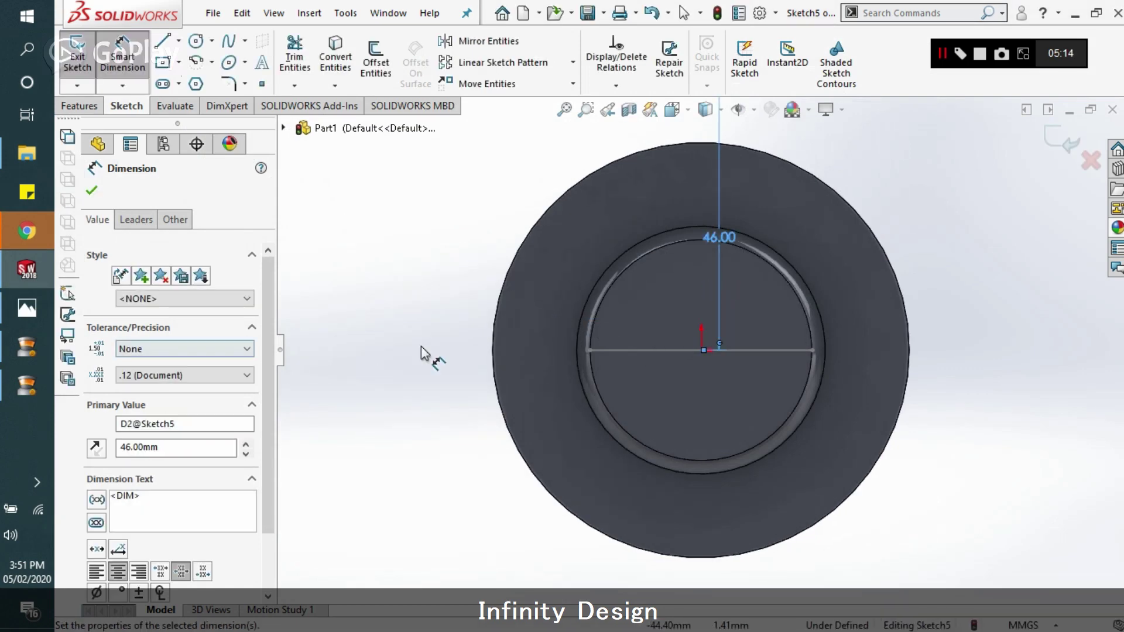
# Step: Change the centre distance to 46/2, giving 23 mm
pyautogui.doubleClick(731, 237)
pyautogui.write('46/')
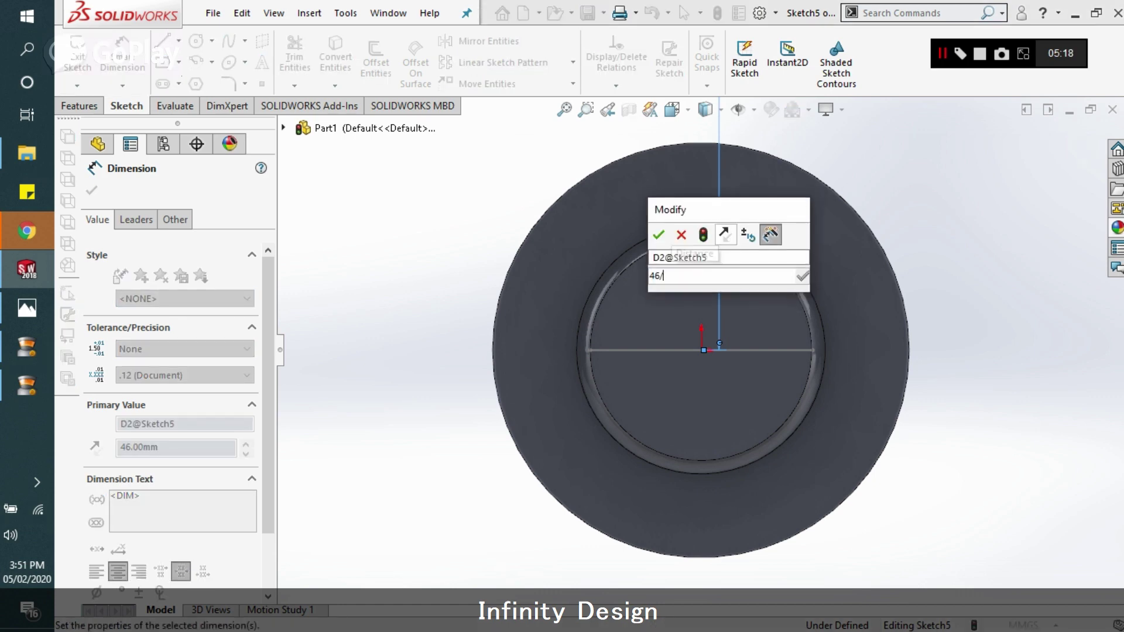
pyautogui.write('2')
pyautogui.press('Return')
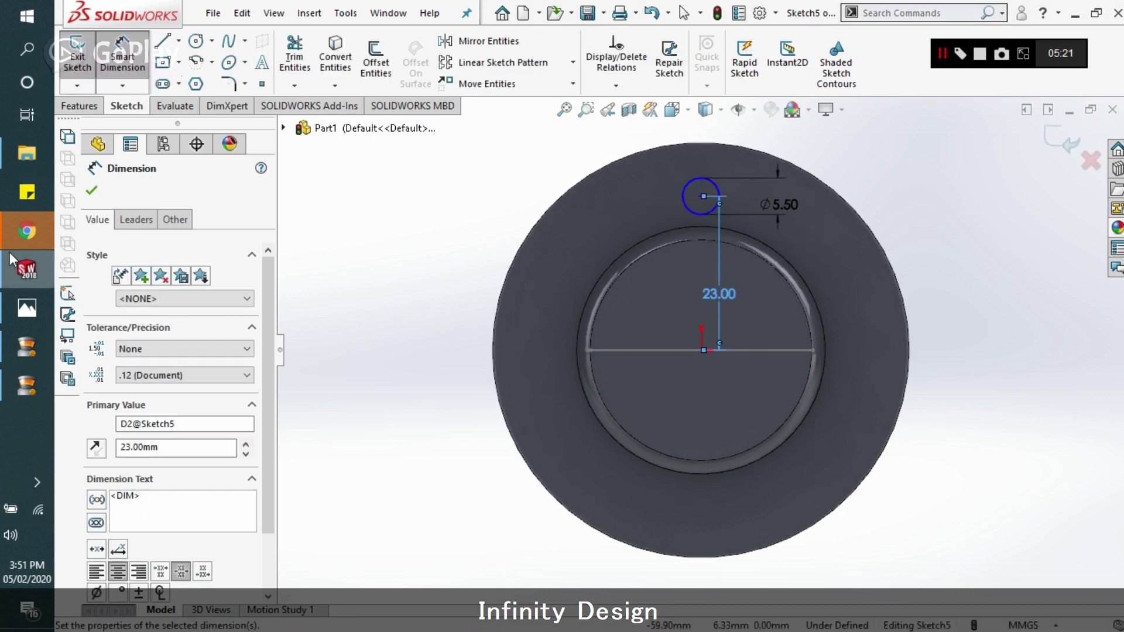
pyautogui.click(91, 190)
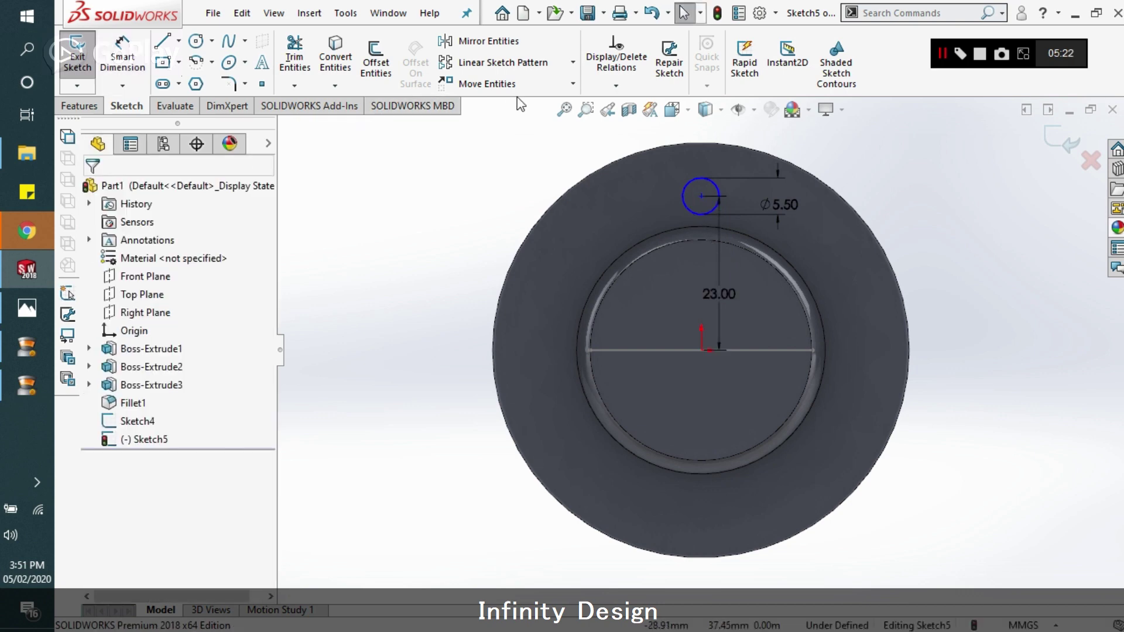
# Step: Pattern the bolt-hole circle into four circles around the flange centre
pyautogui.click(573, 62)
pyautogui.click(502, 103)
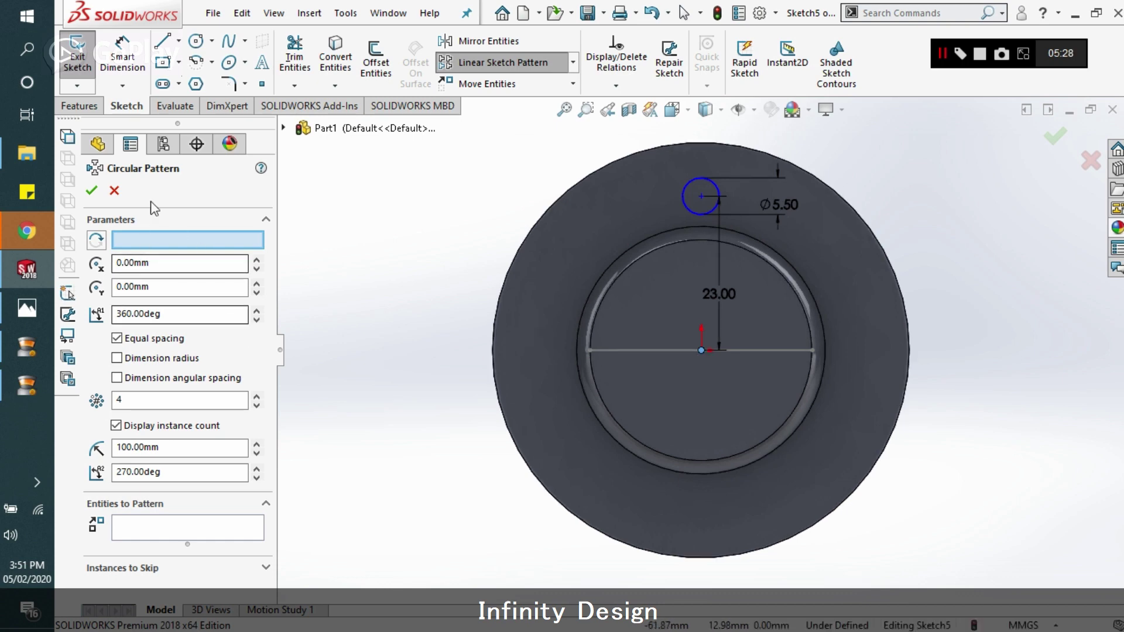
pyautogui.press('Escape')
pyautogui.moveTo(523, 154); pyautogui.dragTo(891, 248)
pyautogui.click(573, 62)
pyautogui.click(504, 103)
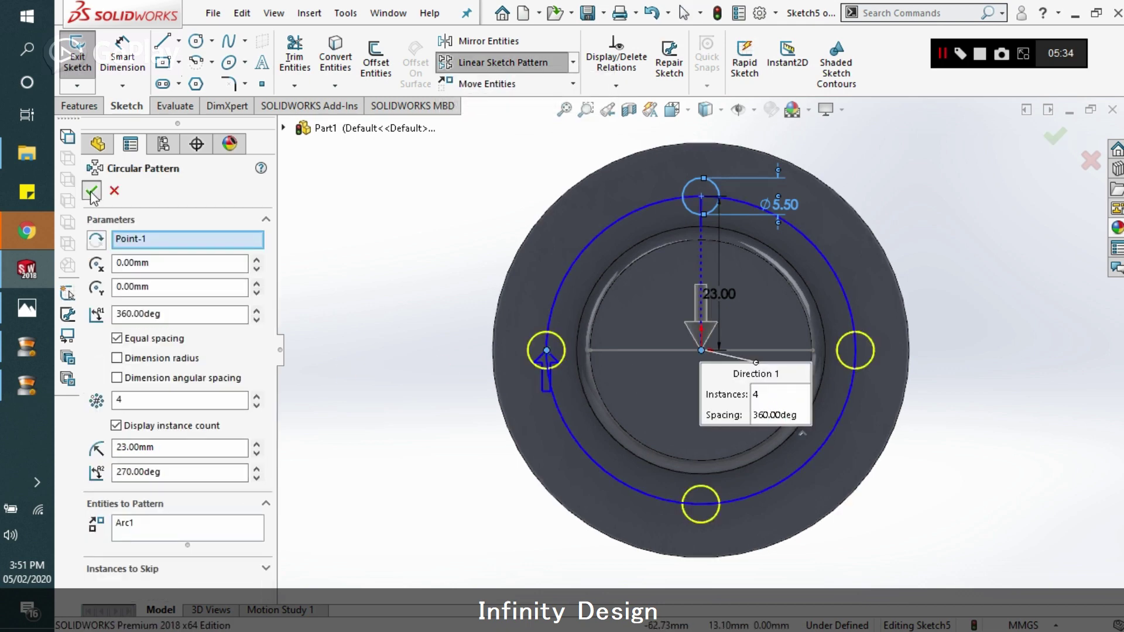
pyautogui.click(92, 192)
# Step: Extrude-cut the four circles through the flange as bolt holes
pyautogui.scroll(3, 723, 248)
pyautogui.moveTo(906, 266); pyautogui.dragTo(820, 305, button='middle')
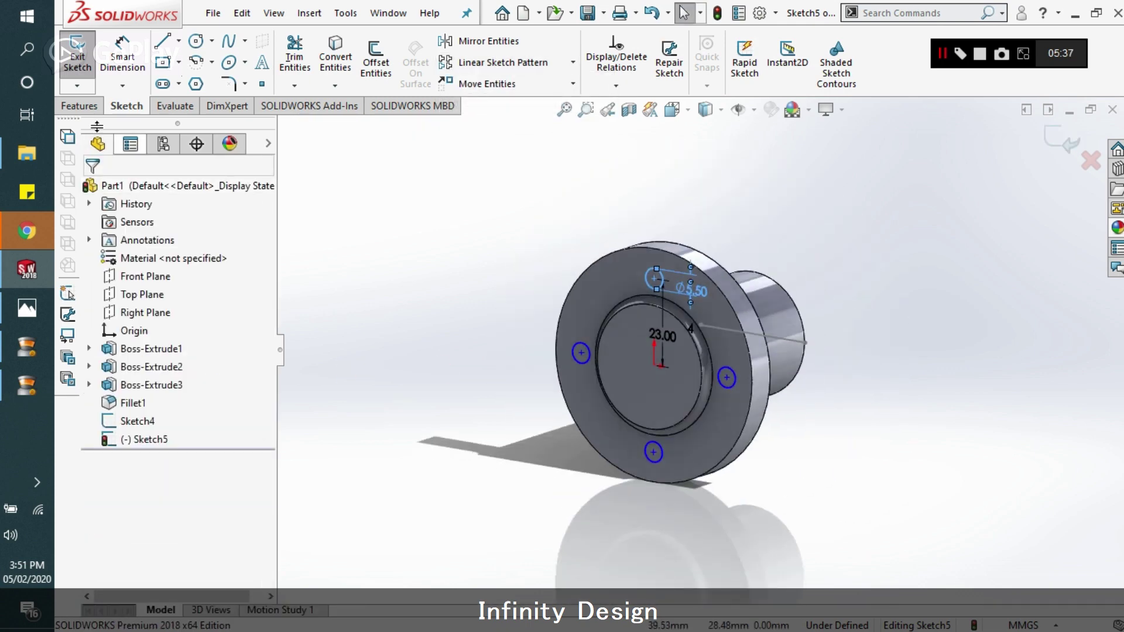
pyautogui.click(79, 105)
pyautogui.click(299, 62)
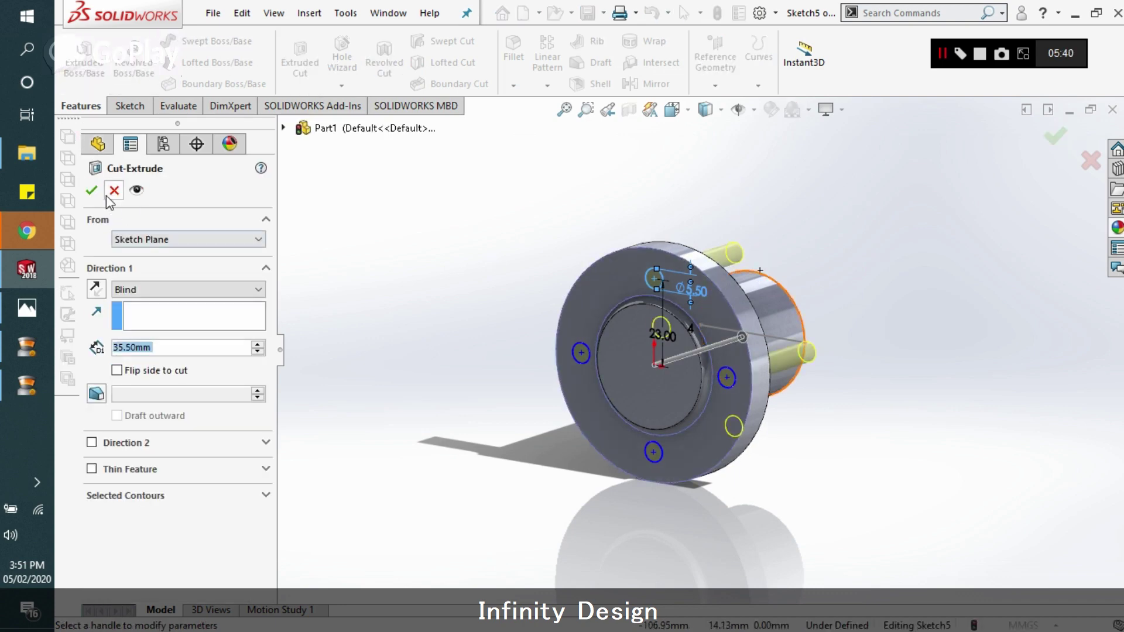
pyautogui.click(92, 190)
pyautogui.moveTo(703, 240); pyautogui.dragTo(735, 240, button='middle')
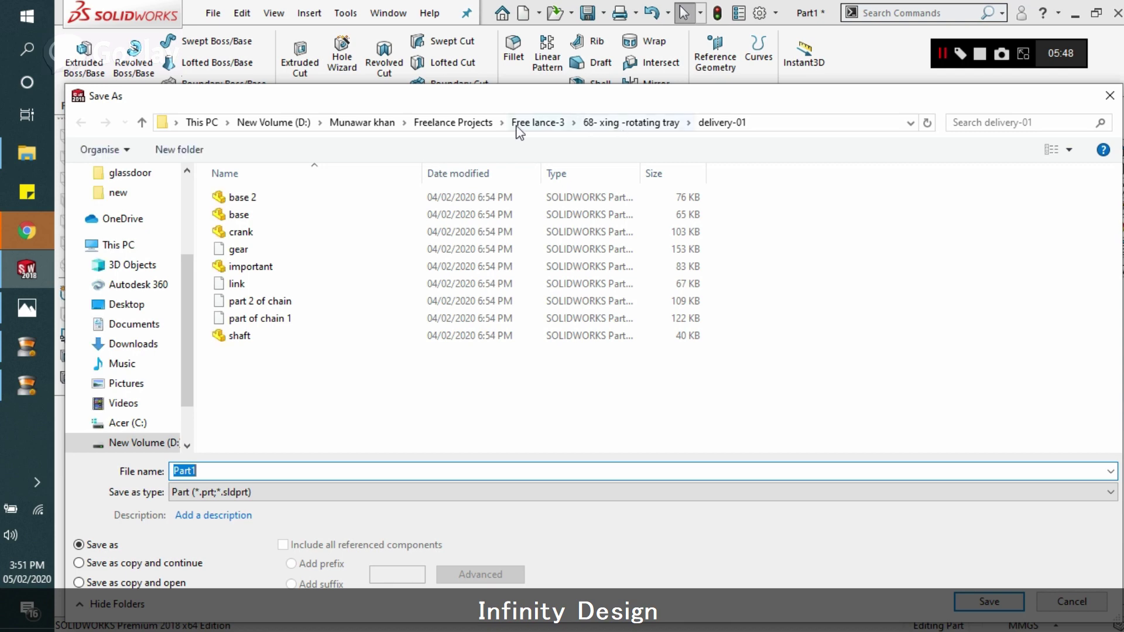
# Step: Browse via CAD academy > solidworks into the Flange tee folder
pyautogui.click(538, 124)
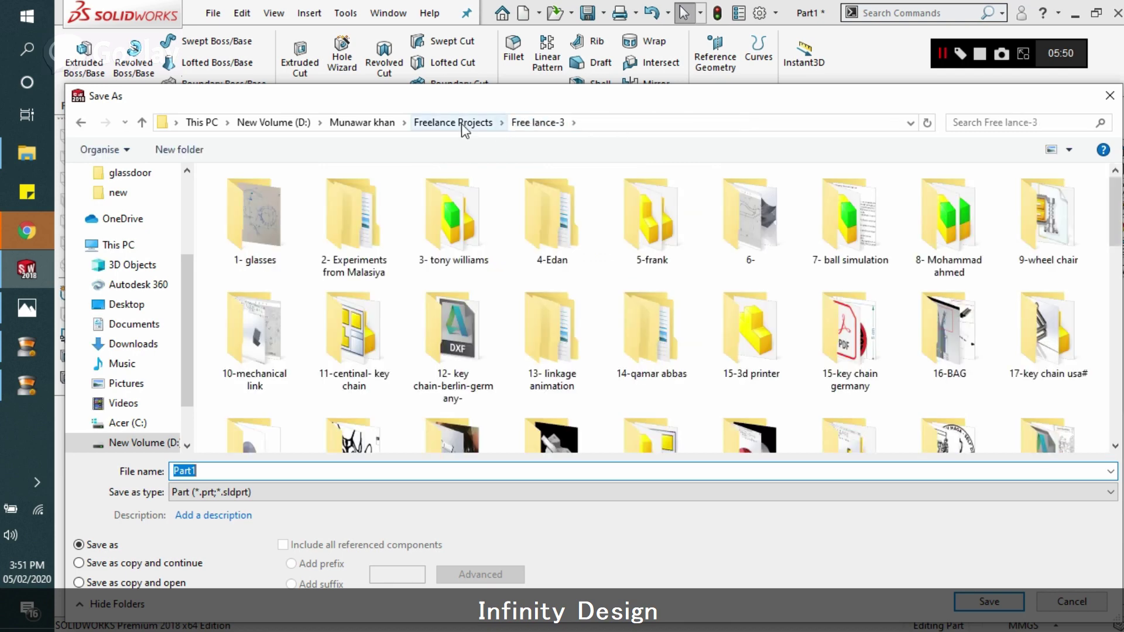
pyautogui.click(384, 123)
pyautogui.doubleClick(314, 284)
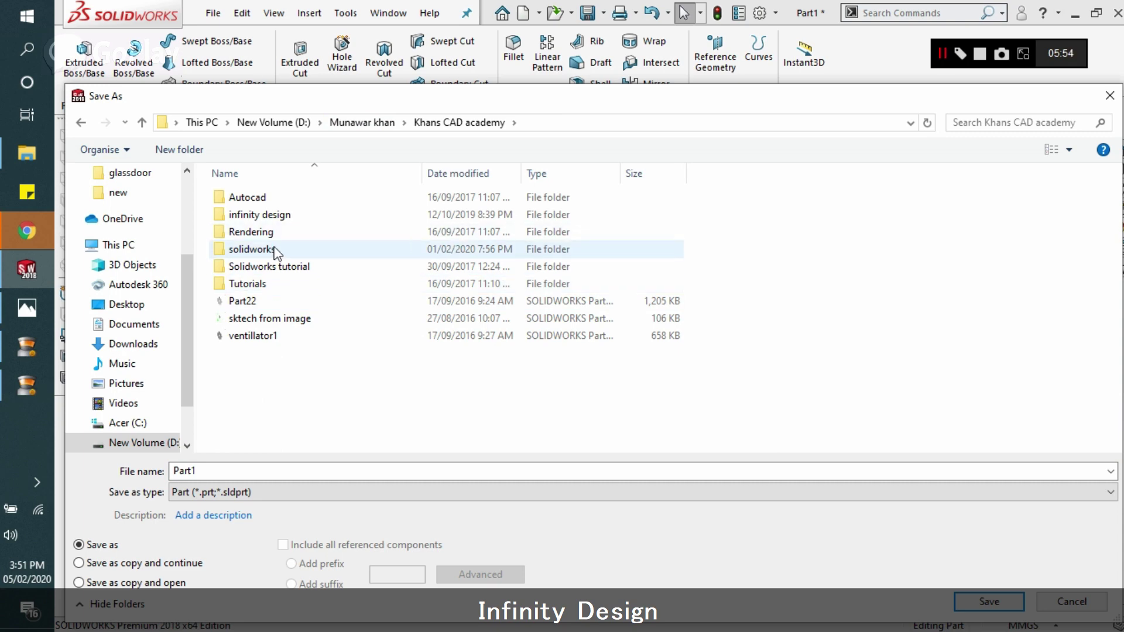
pyautogui.doubleClick(275, 252)
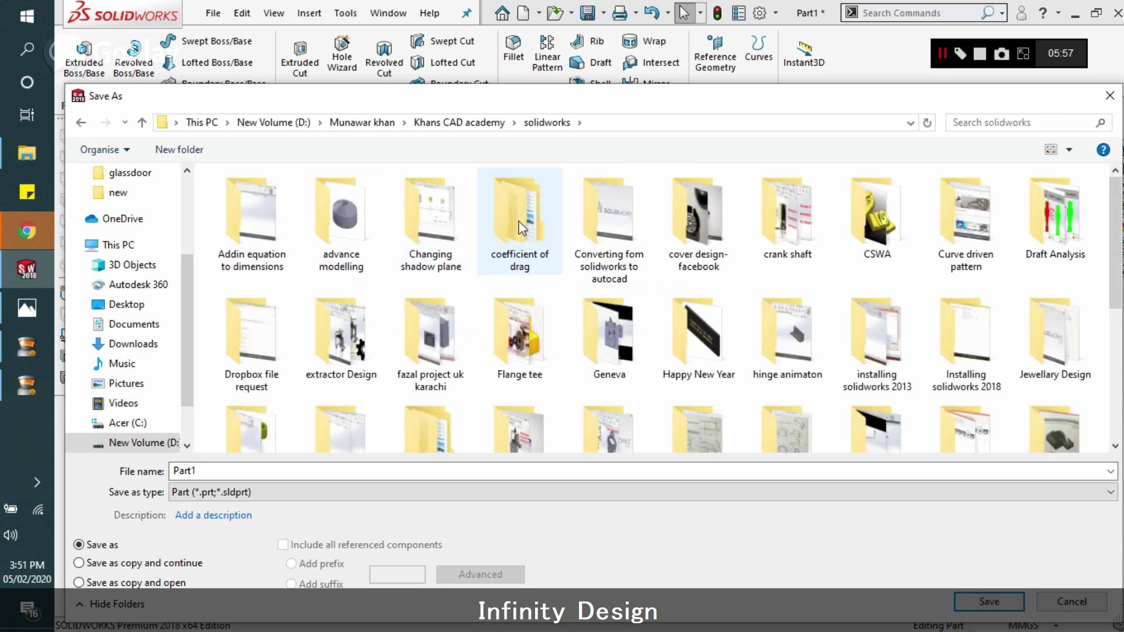
pyautogui.click(522, 229)
pyautogui.scroll(-3, 532, 245)
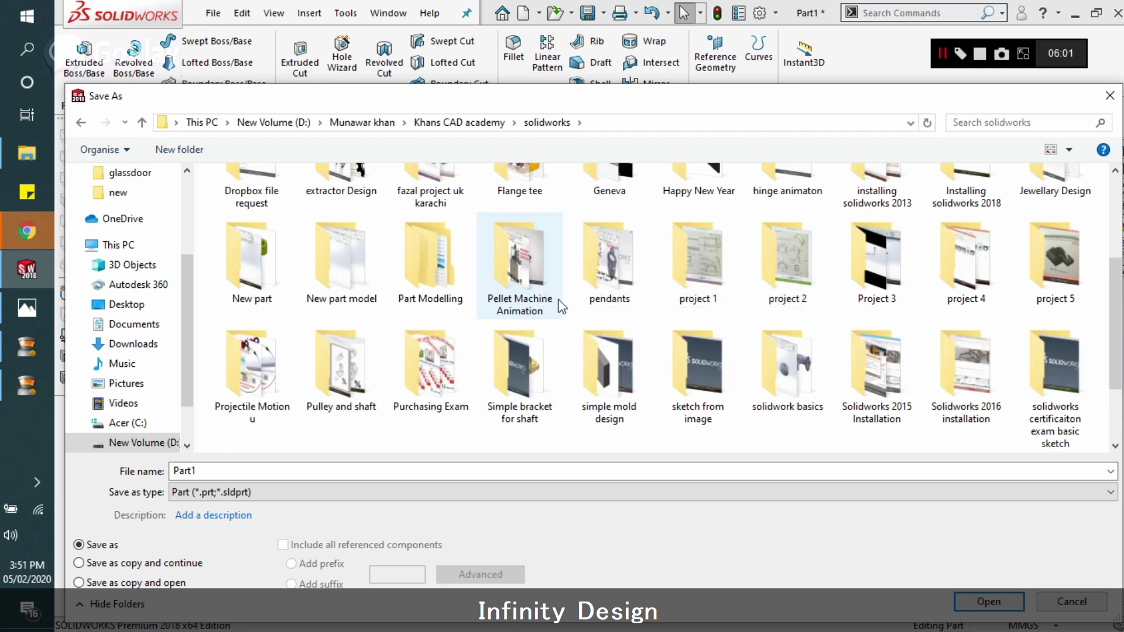
pyautogui.scroll(3, 571, 303)
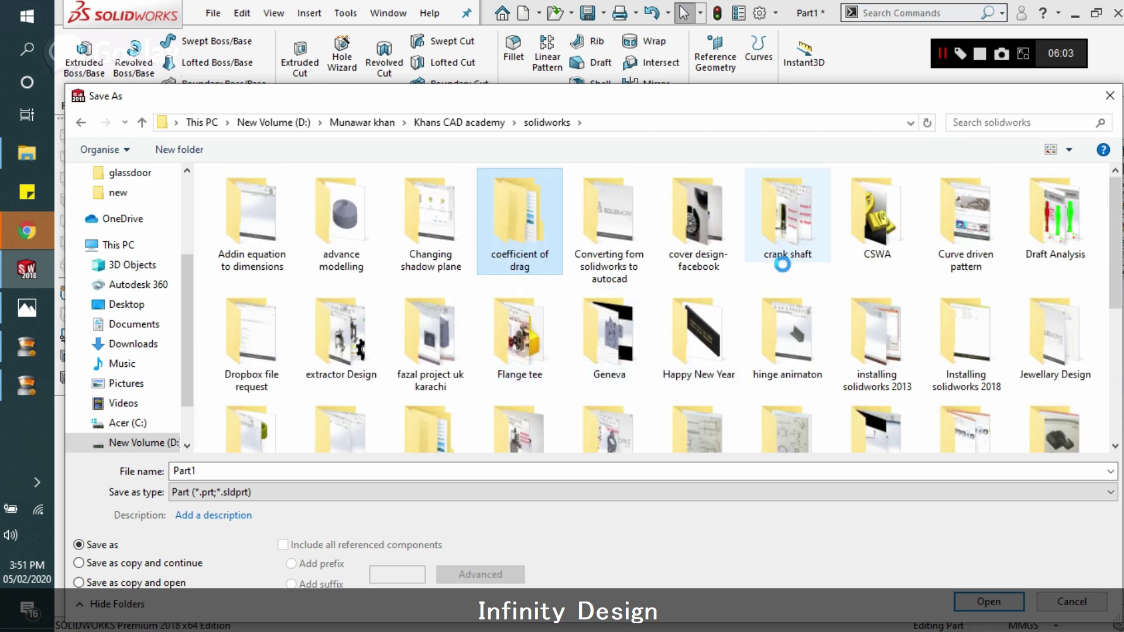
pyautogui.scroll(-5, 810, 273)
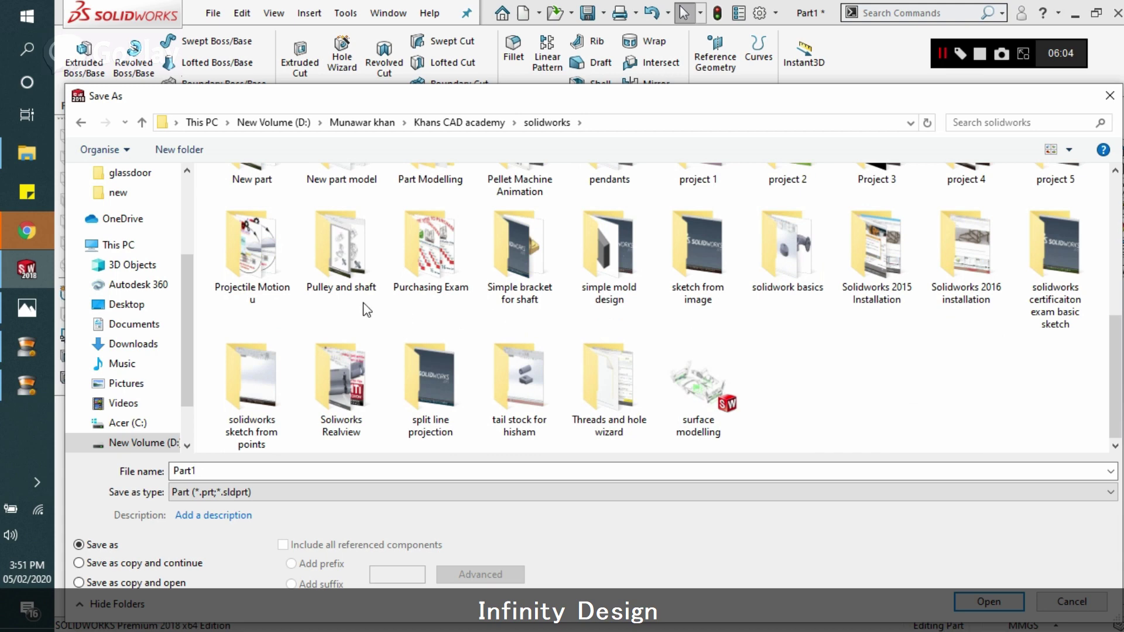
pyautogui.scroll(1, 453, 315)
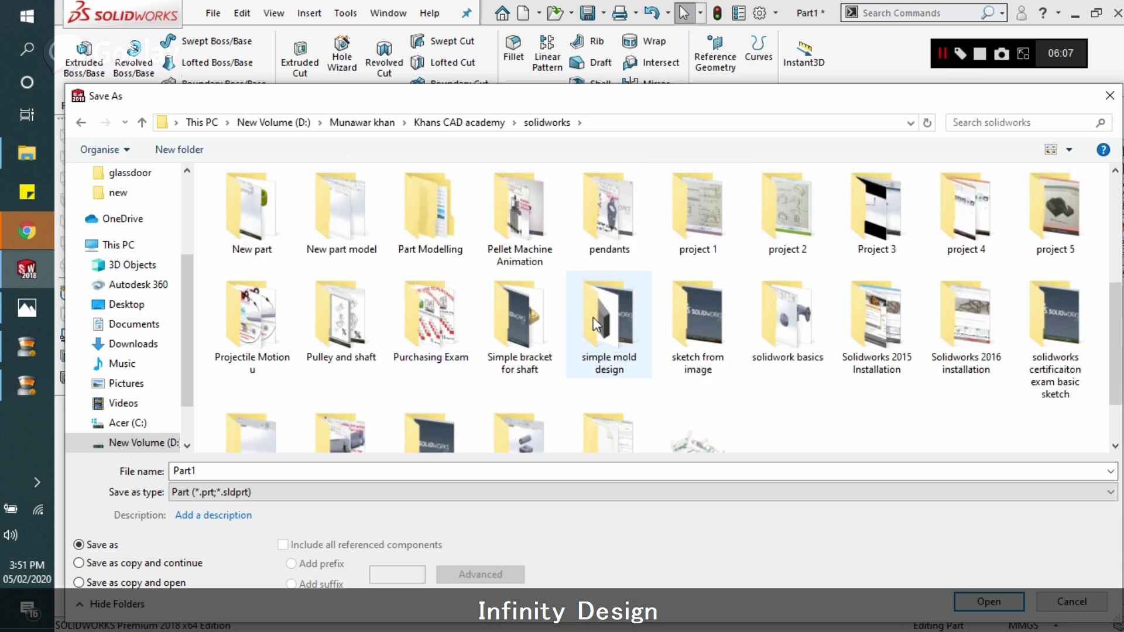
pyautogui.scroll(-1, 882, 382)
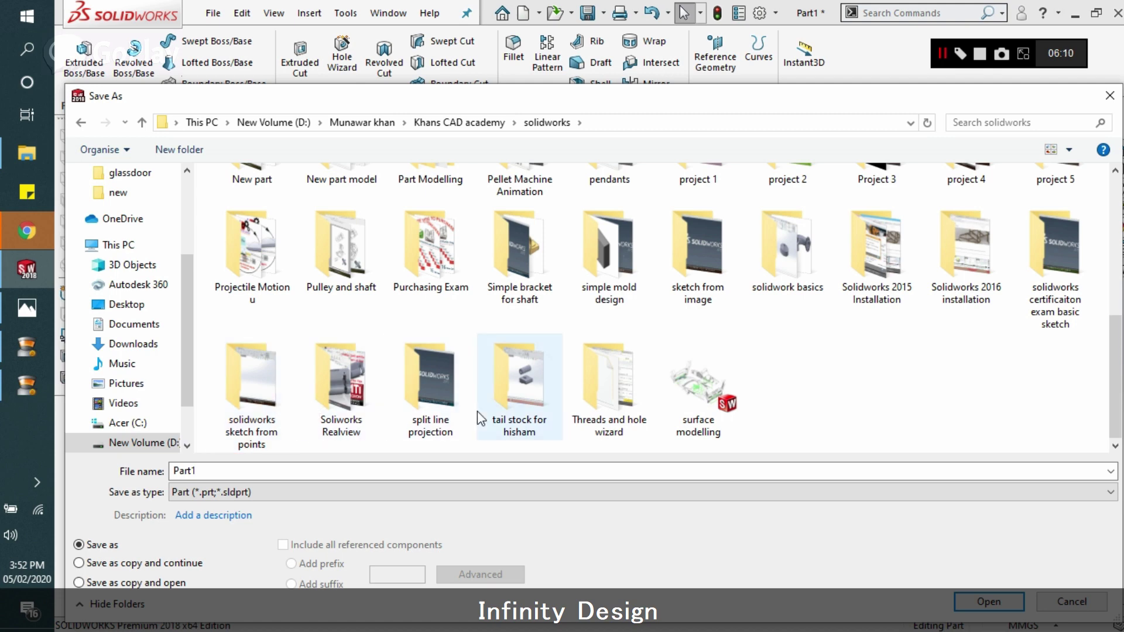
pyautogui.scroll(1, 477, 411)
pyautogui.scroll(2, 477, 411)
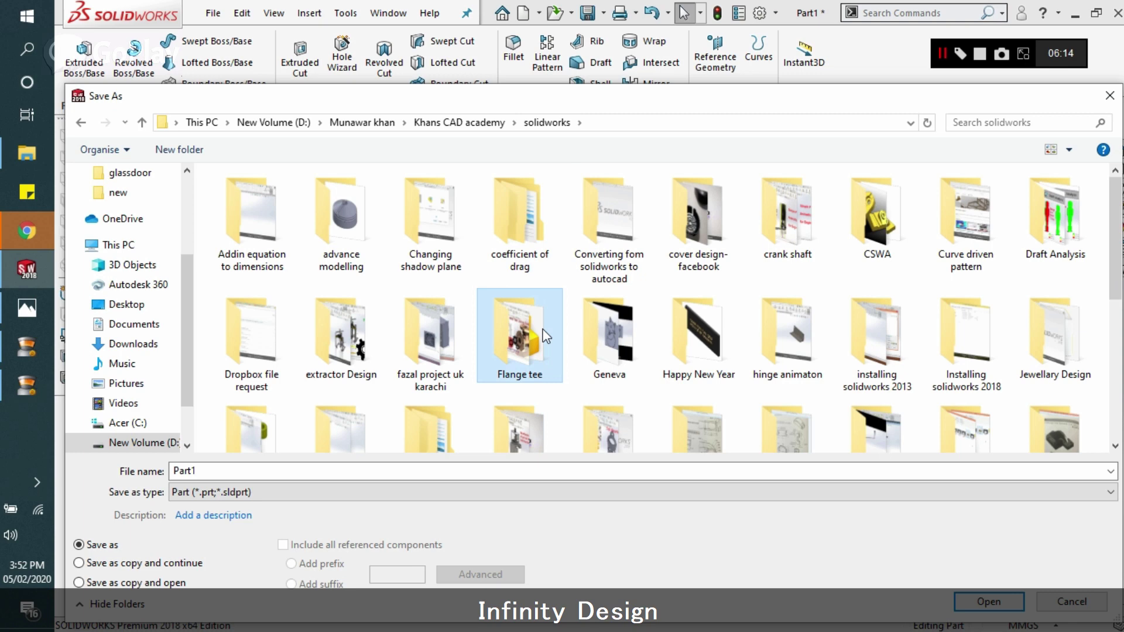
pyautogui.doubleClick(519, 332)
# Step: Save the part with the file name 'flange tee-1'
pyautogui.doubleClick(231, 466)
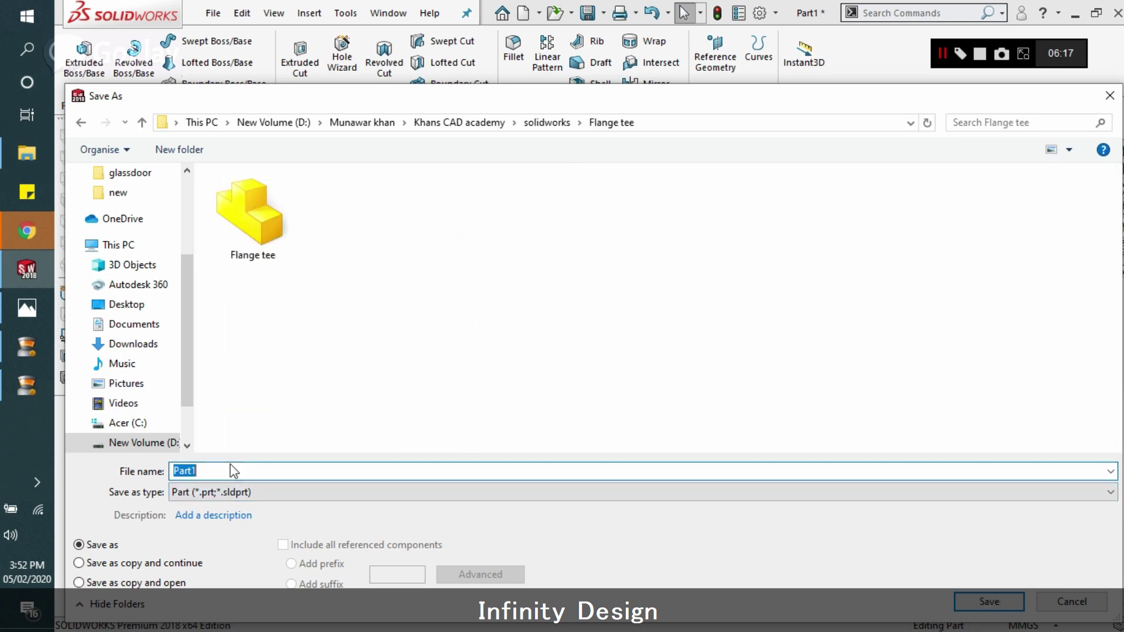
pyautogui.write('flange')
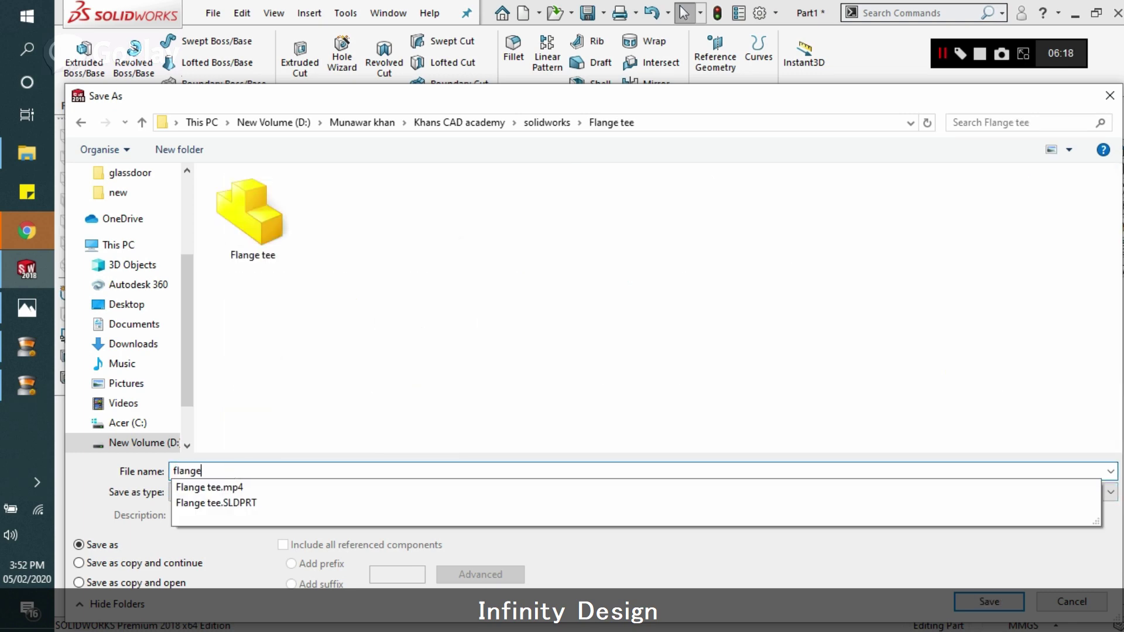
pyautogui.write(' tee-1')
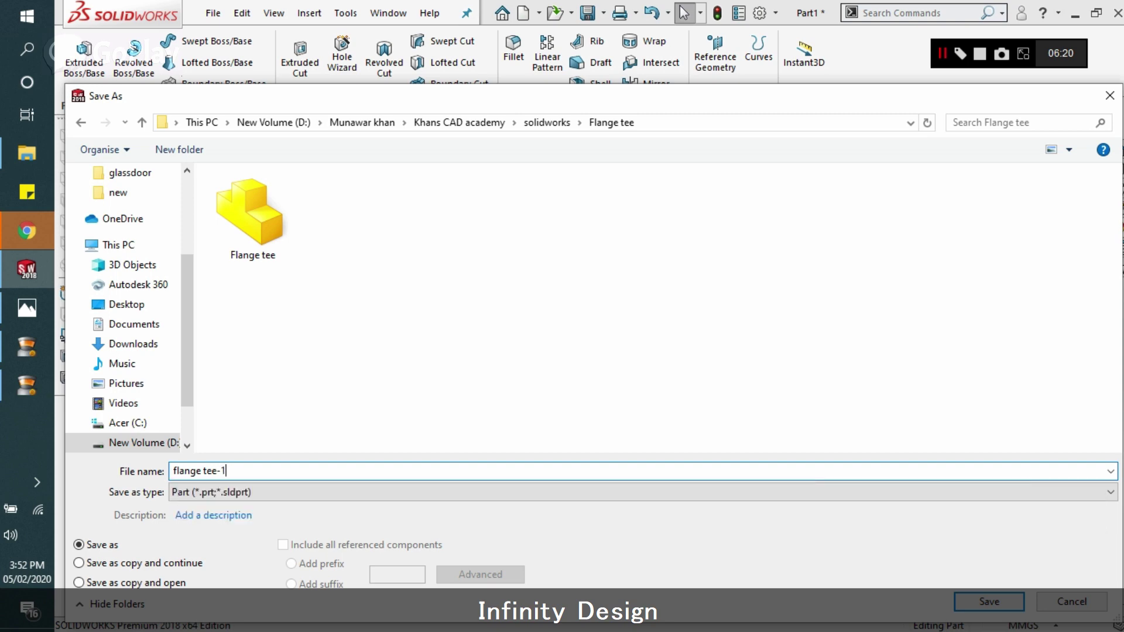
pyautogui.click(1004, 598)
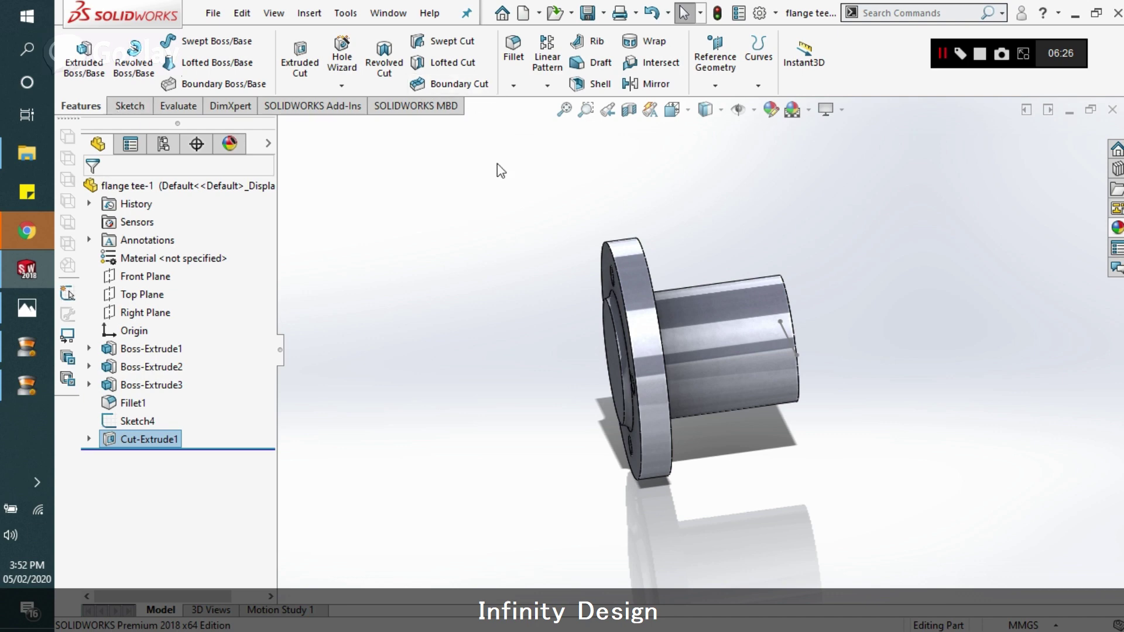
# Step: Start a circular feature pattern of Boss-Extrude1-3, Fillet1 and Cut-Extrude1
pyautogui.moveTo(758, 356); pyautogui.dragTo(781, 316, button='middle')
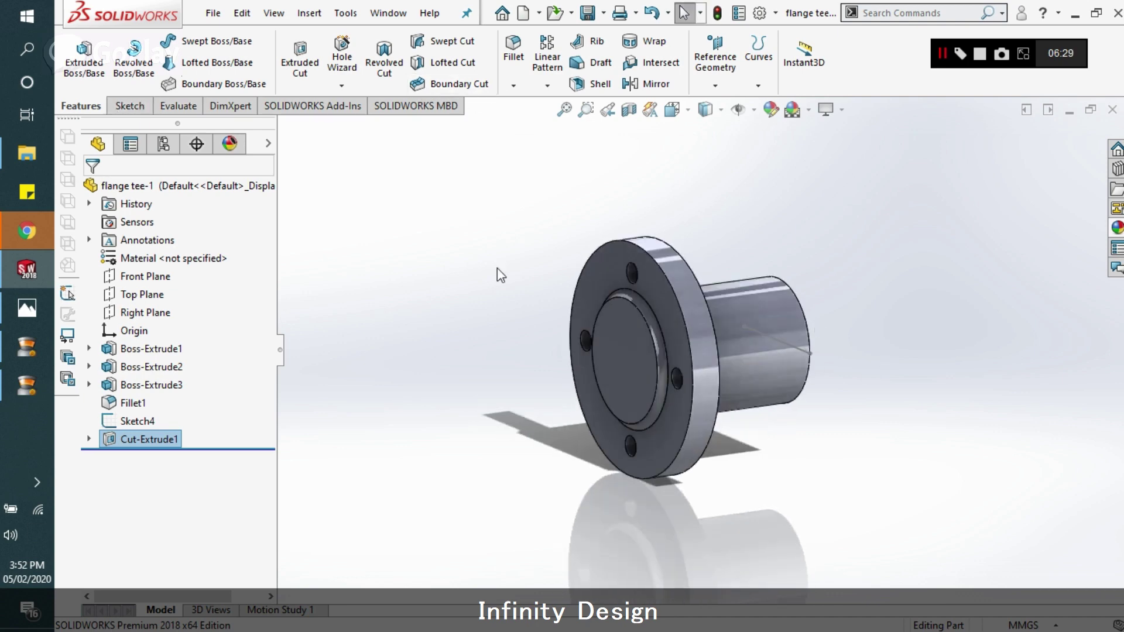
pyautogui.click(547, 86)
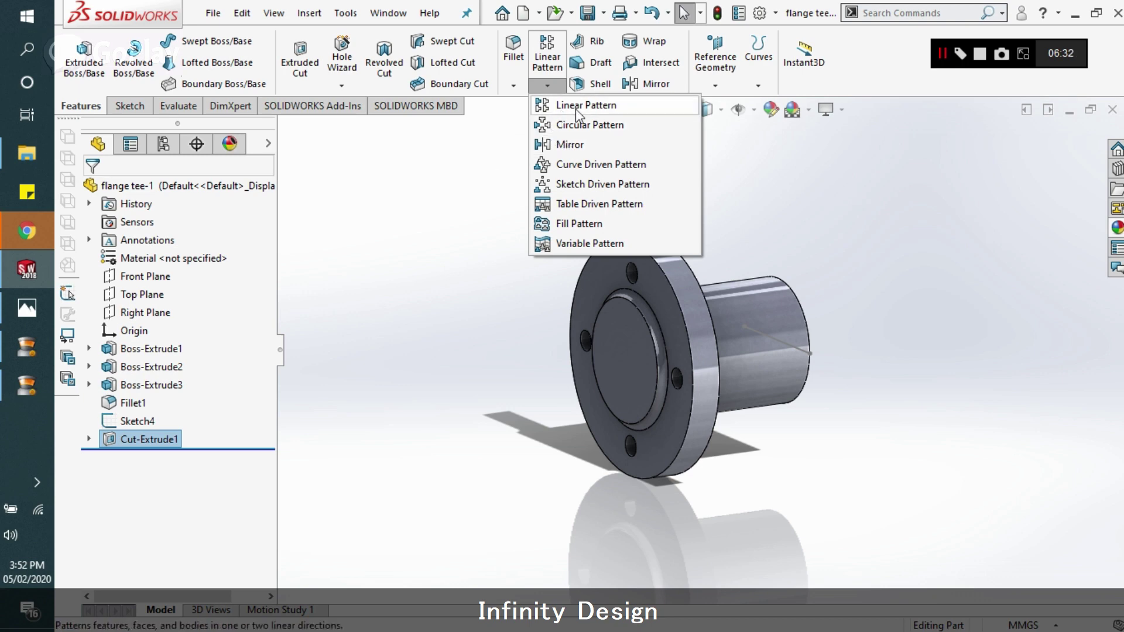
pyautogui.click(579, 125)
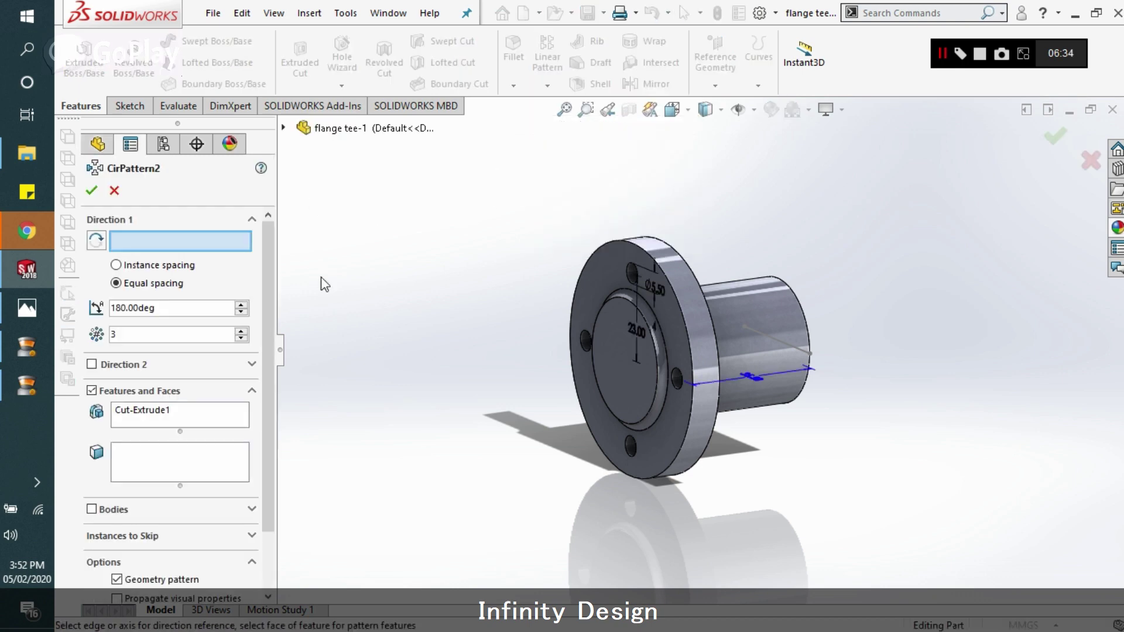
pyautogui.click(284, 129)
pyautogui.click(359, 382)
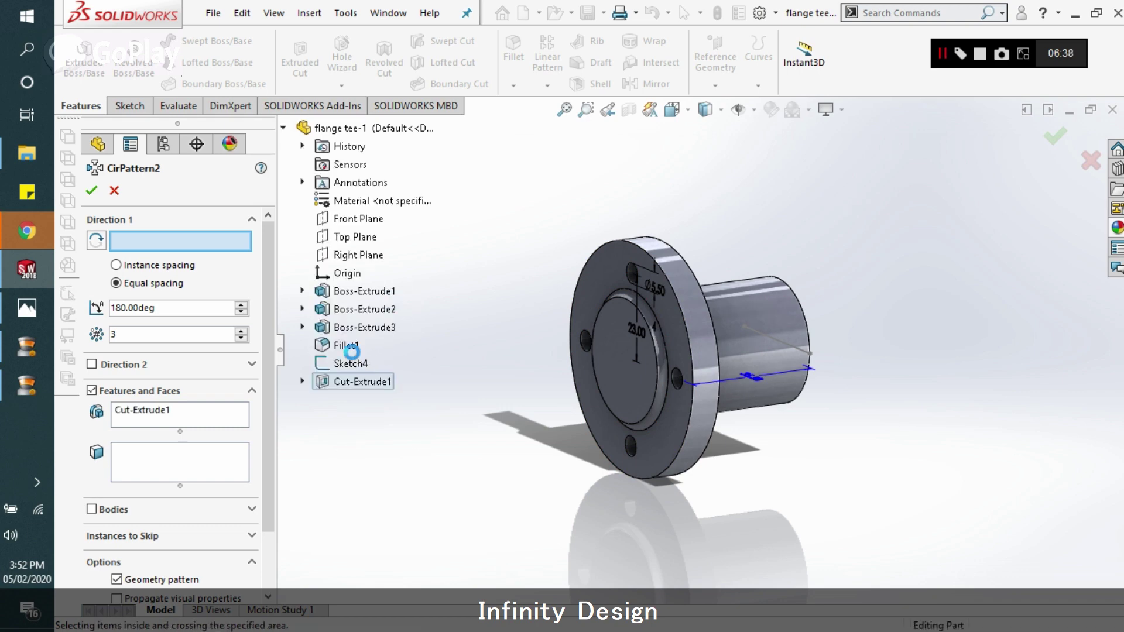
pyautogui.click(357, 309)
pyautogui.click(344, 330)
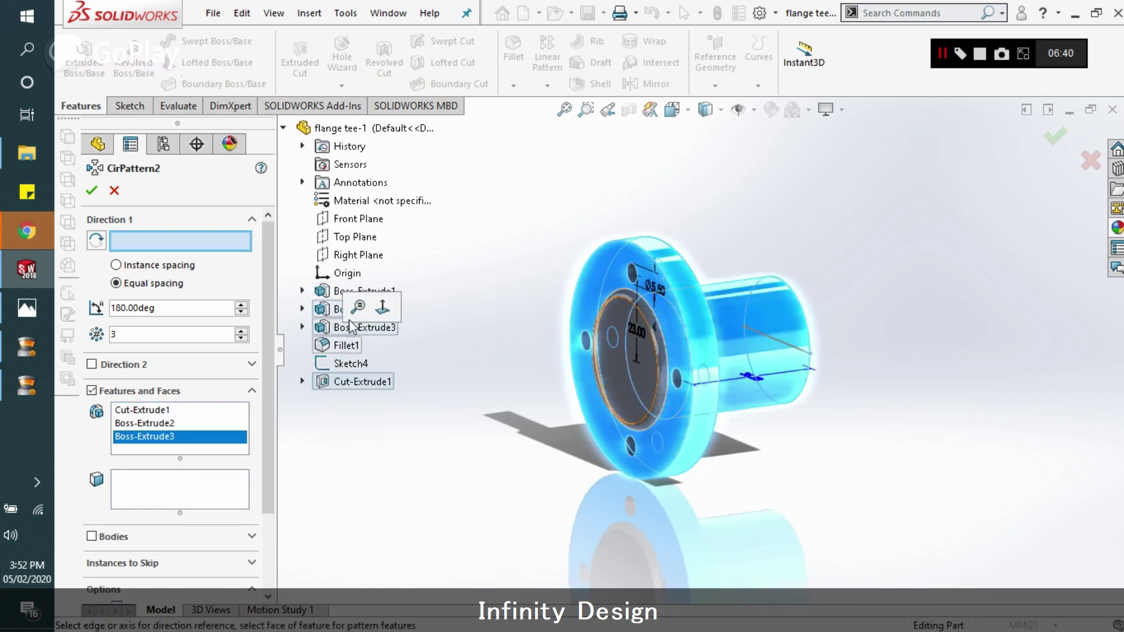
pyautogui.click(334, 292)
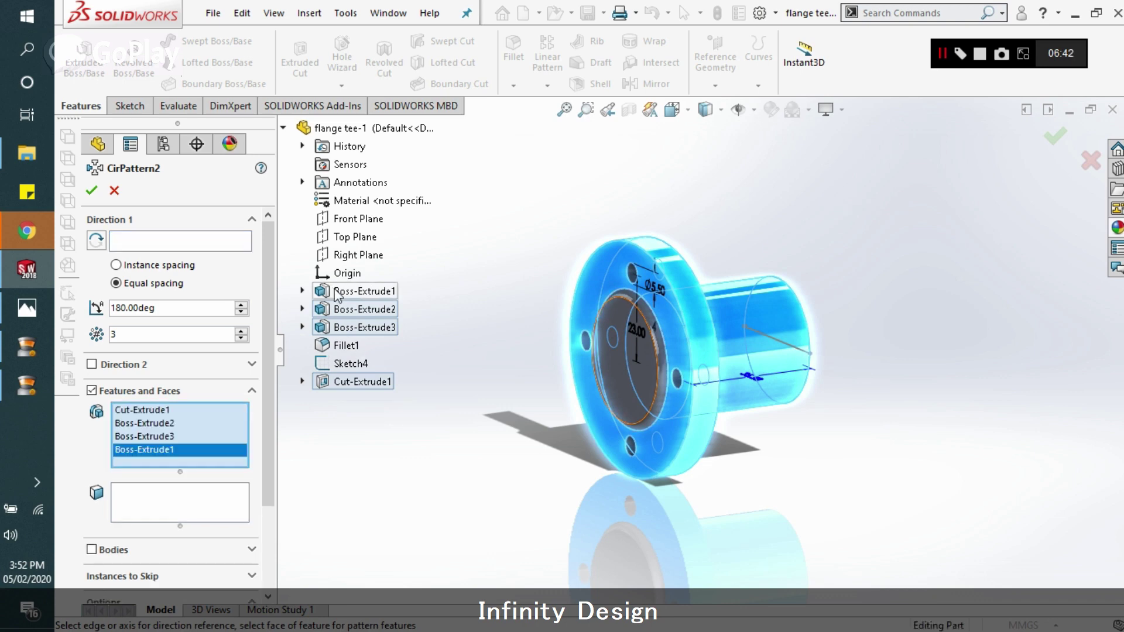
pyautogui.click(351, 381)
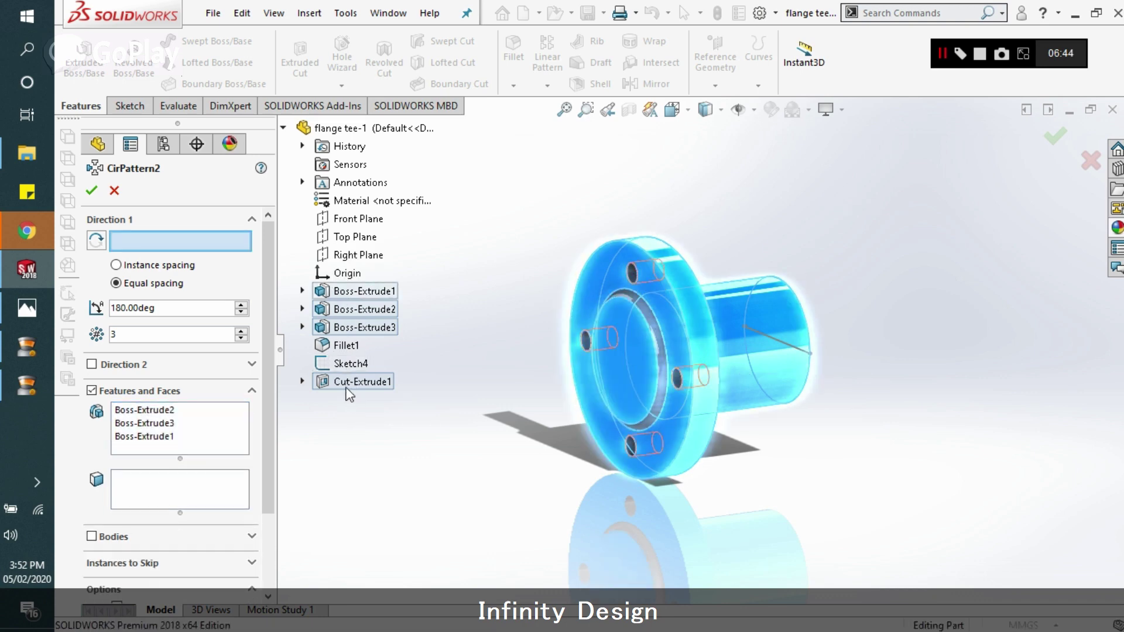
pyautogui.click(353, 381)
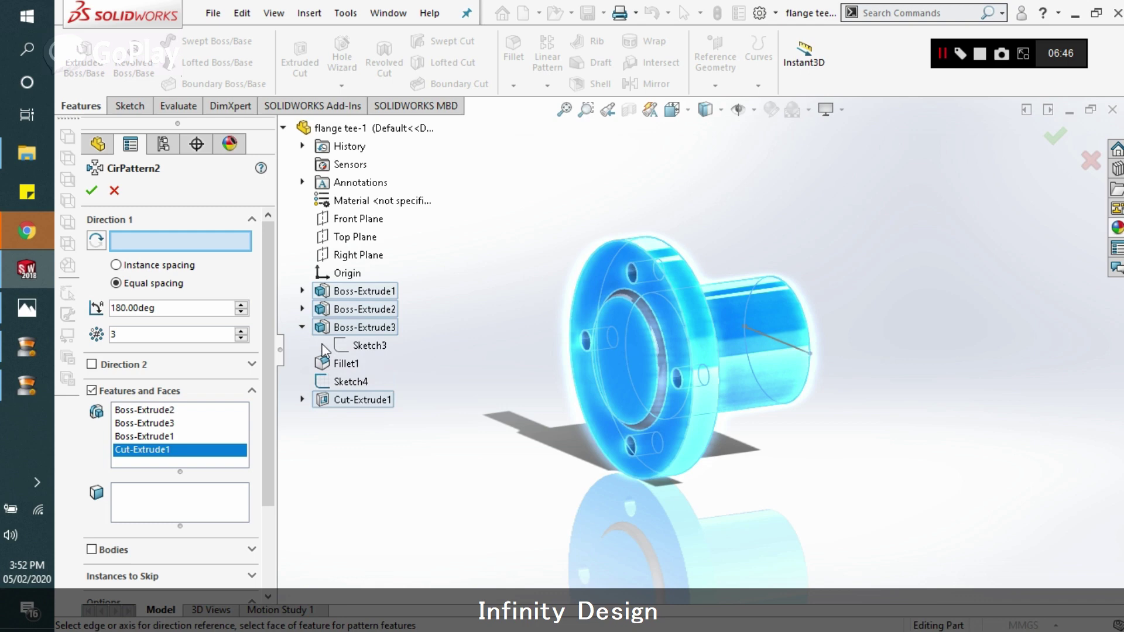
pyautogui.click(343, 364)
pyautogui.click(369, 402)
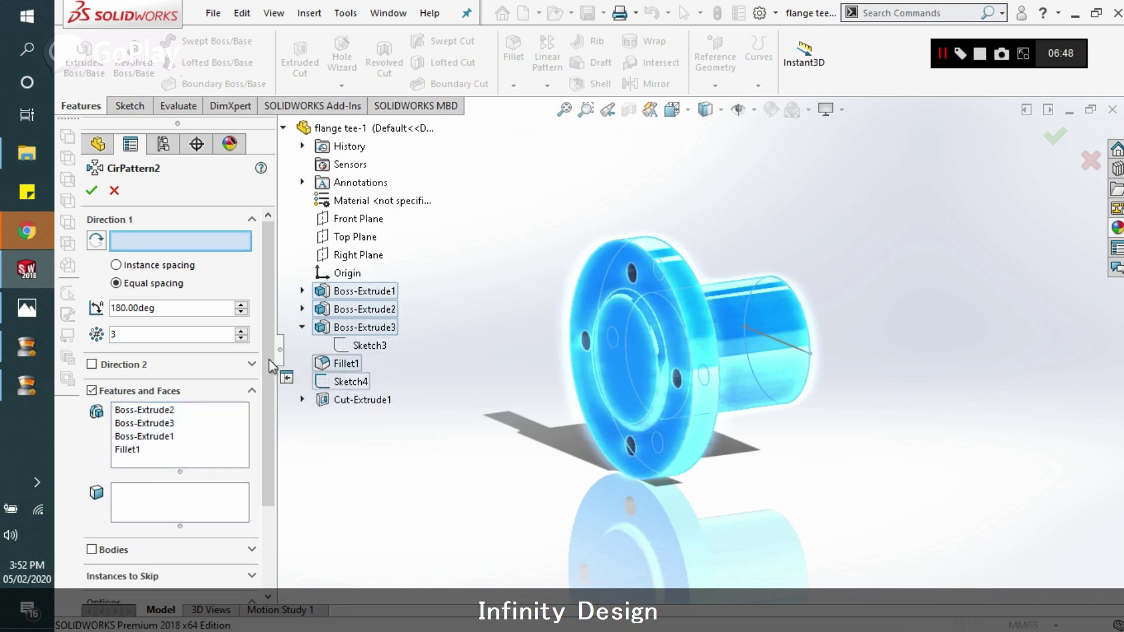
pyautogui.click(359, 401)
# Step: Use the sketch line as axis, 3 instances over 180°, correct direction, and confirm
pyautogui.moveTo(781, 318); pyautogui.dragTo(765, 351, button='middle')
pyautogui.click(769, 363)
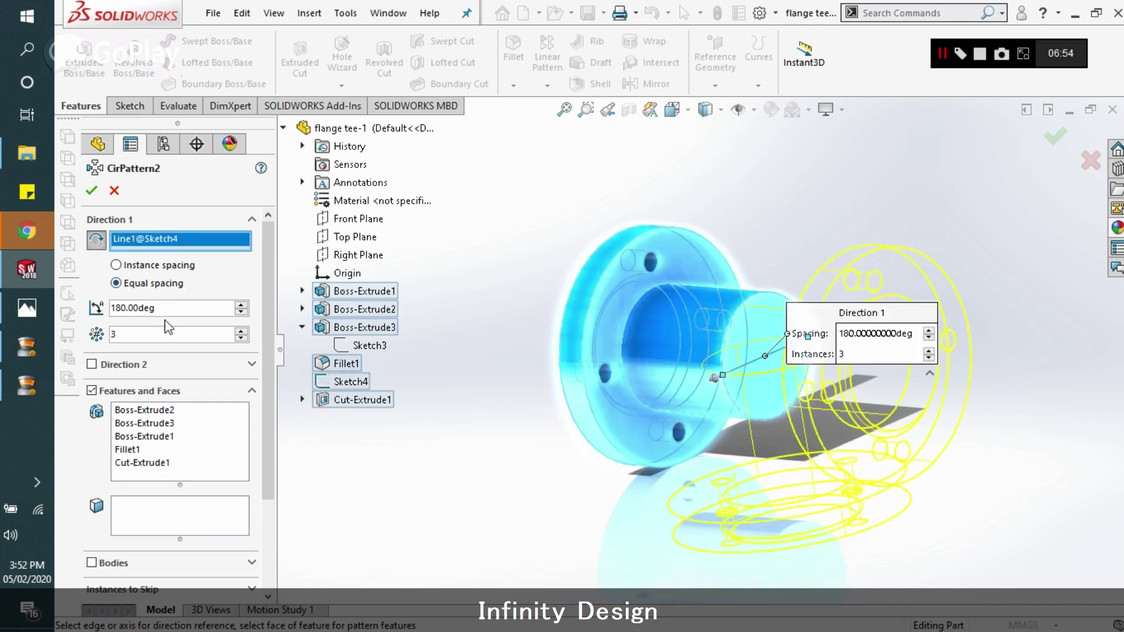
pyautogui.click(96, 240)
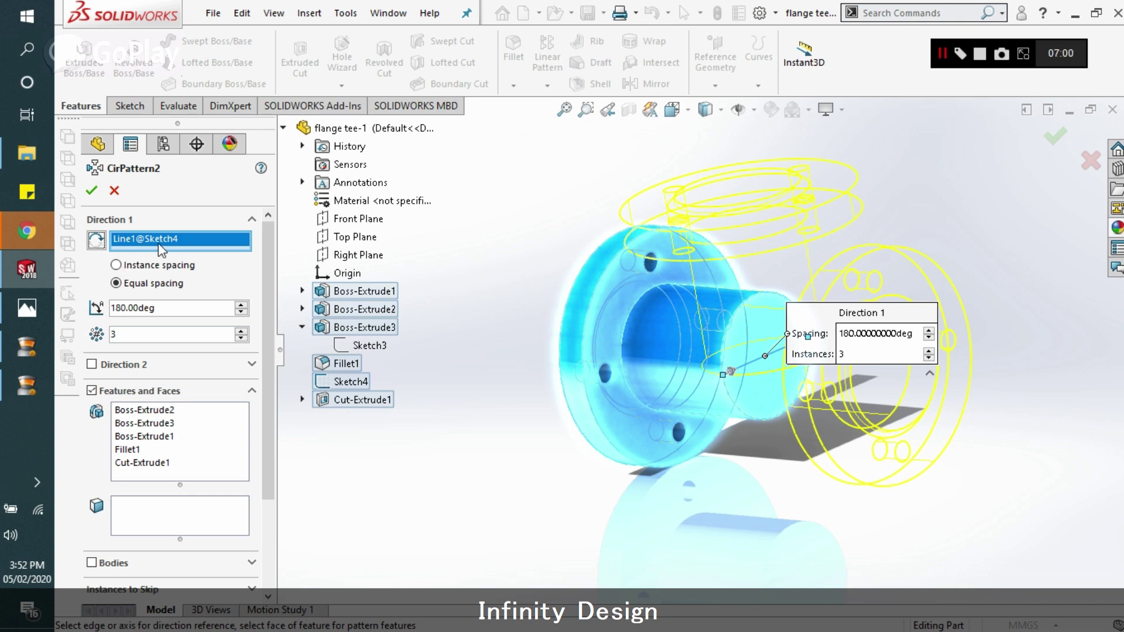
pyautogui.click(97, 241)
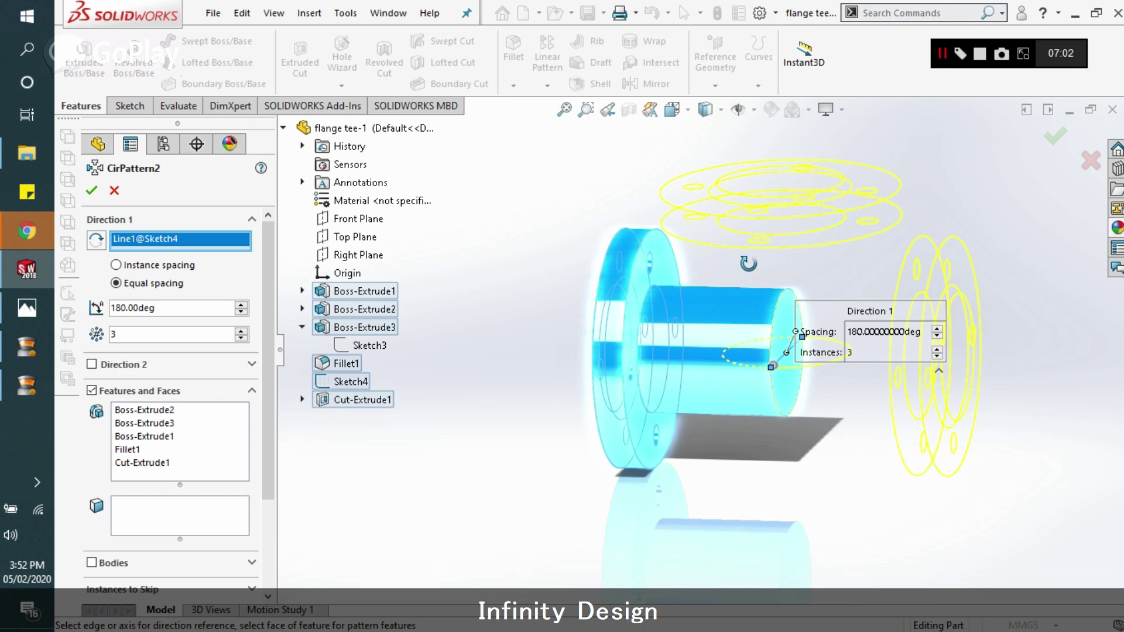
pyautogui.click(100, 241)
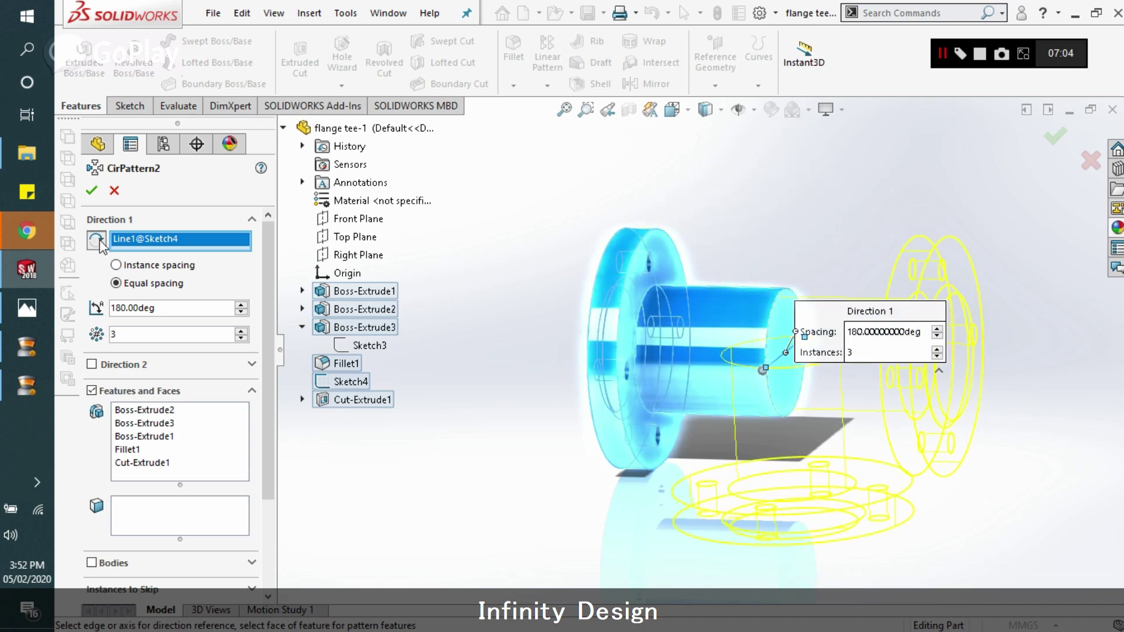
pyautogui.click(98, 244)
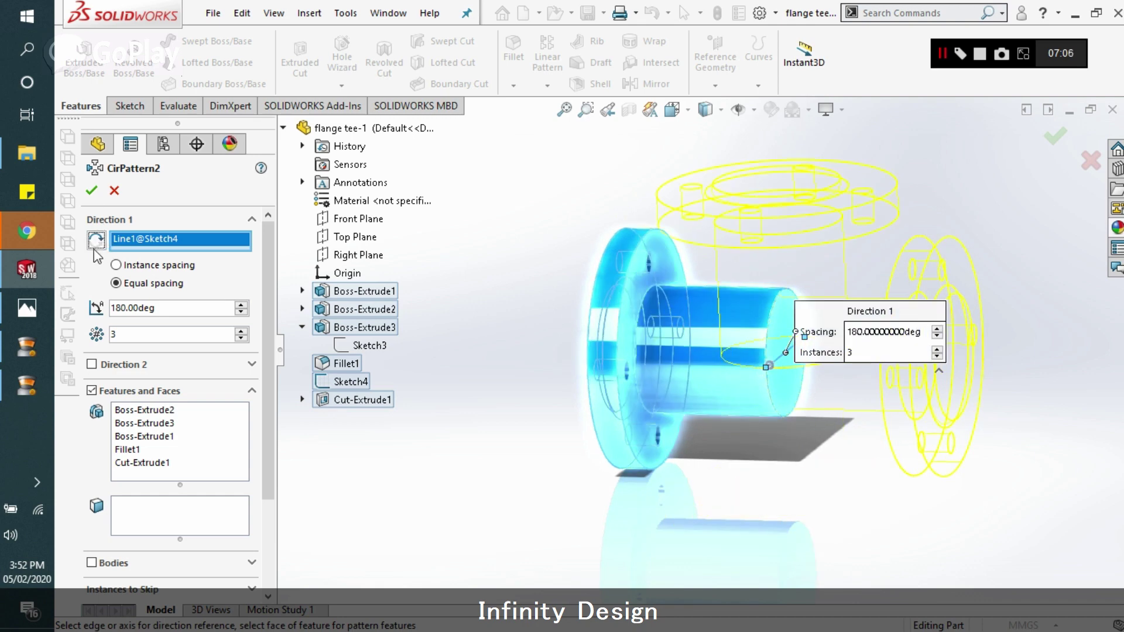
pyautogui.click(92, 192)
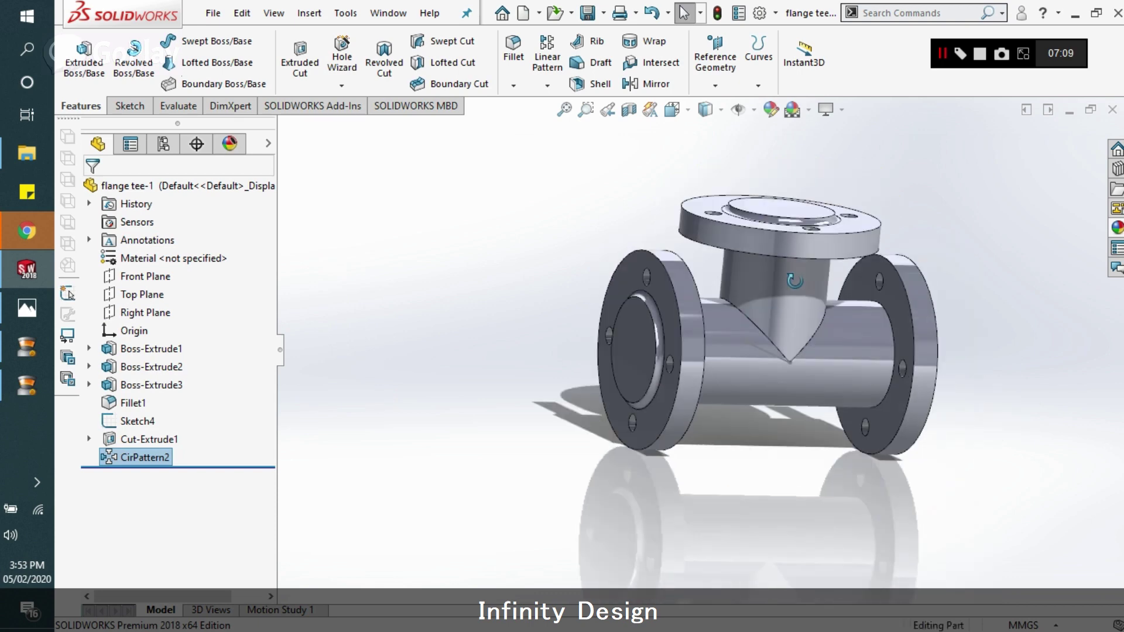
pyautogui.scroll(3, 863, 287)
pyautogui.scroll(-4, 854, 318)
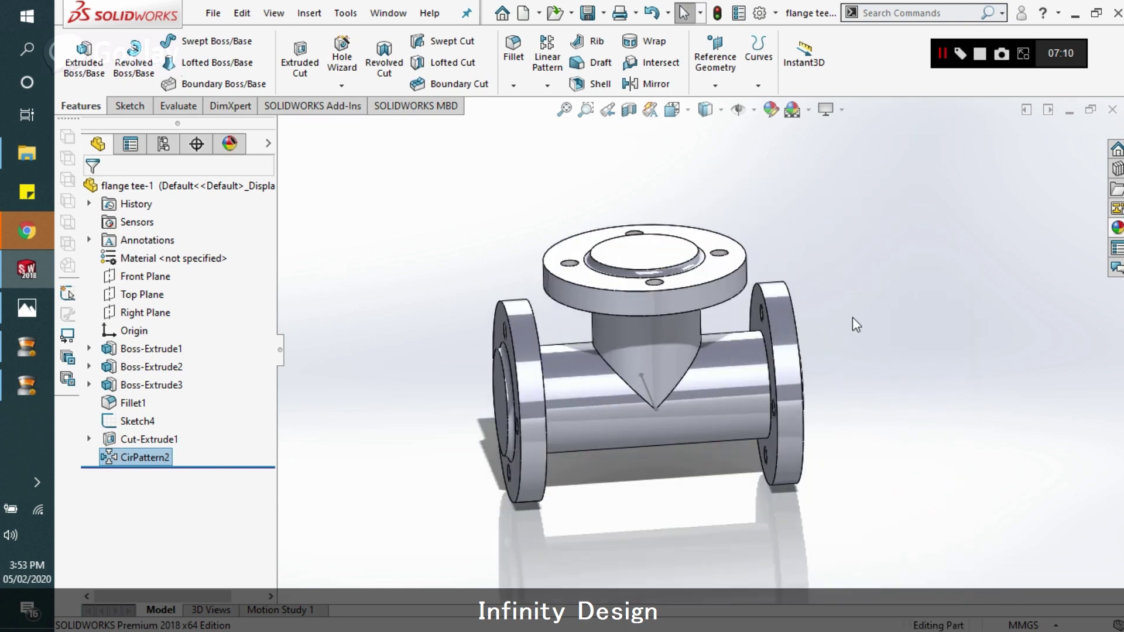
pyautogui.hotkey('alt', 'Tab')
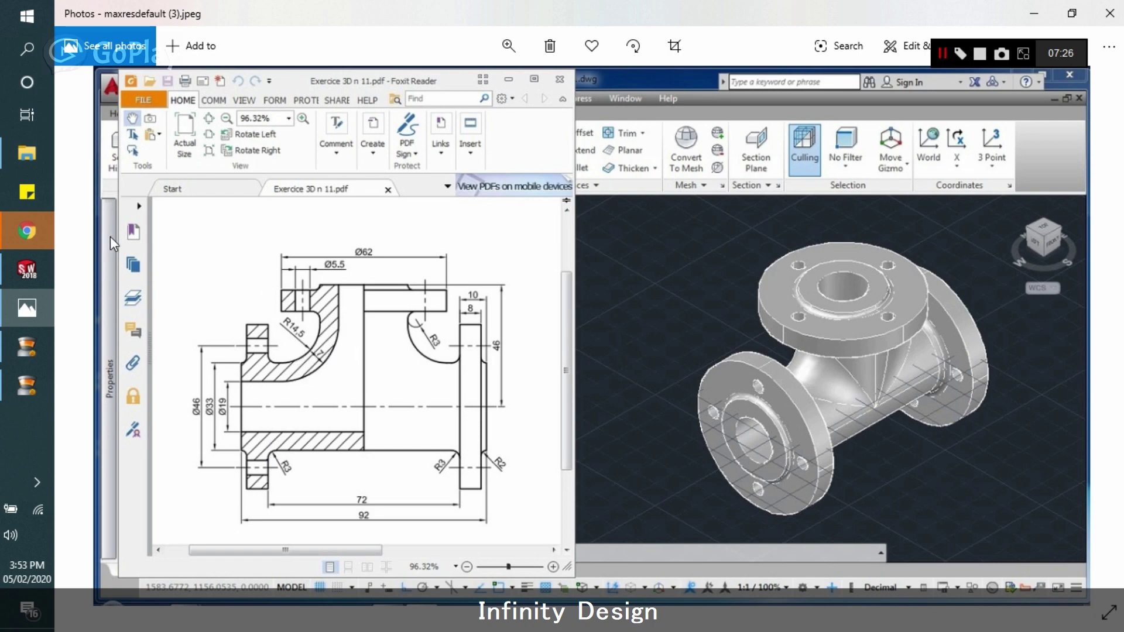
pyautogui.click(24, 234)
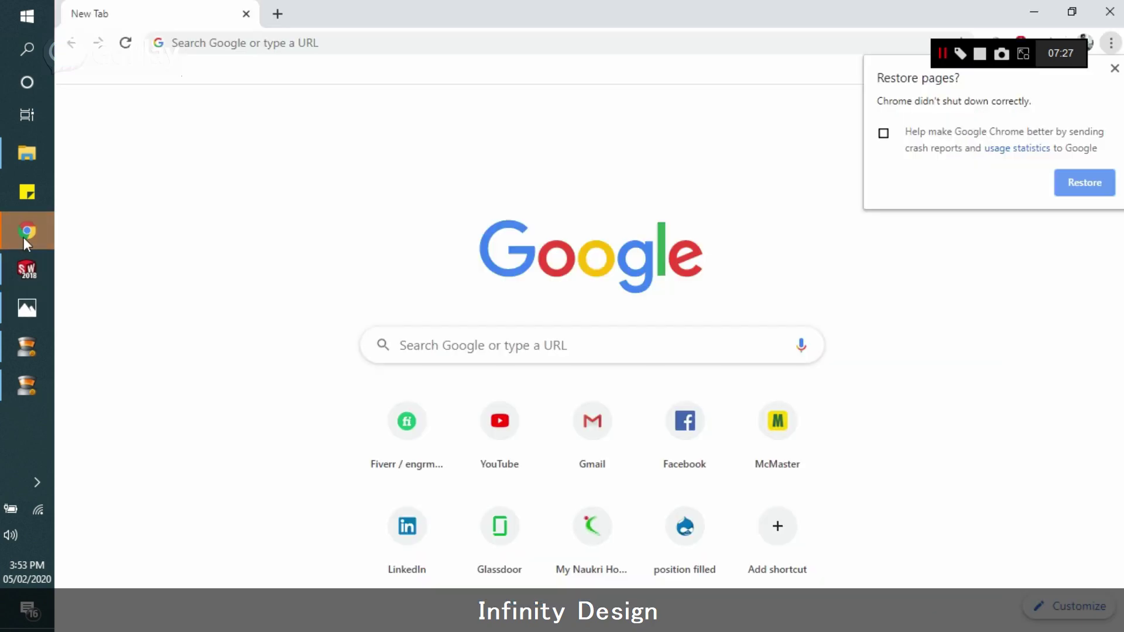
pyautogui.click(25, 281)
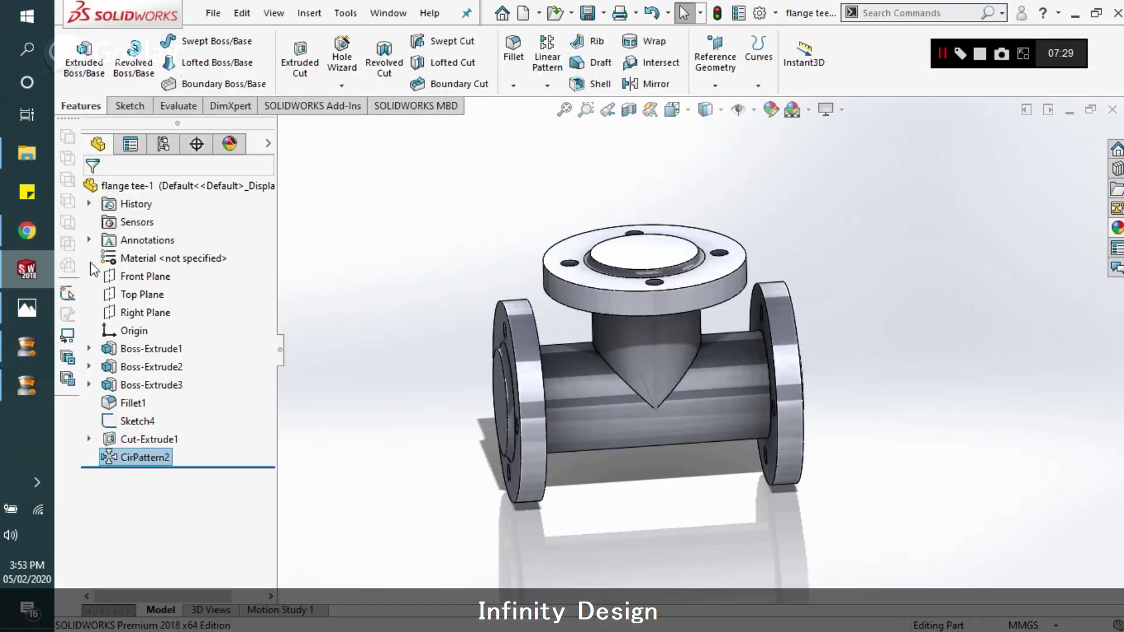
pyautogui.click(26, 305)
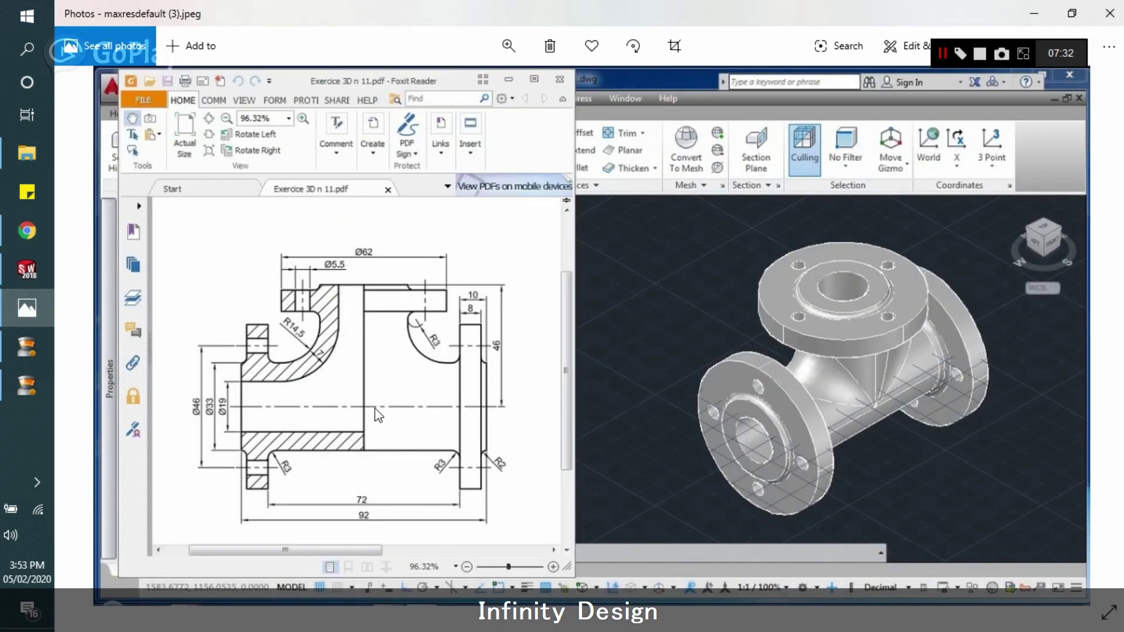
# Step: Fillet the first branch-to-pipe junction edge with a 14.5 mm radius
pyautogui.click(24, 270)
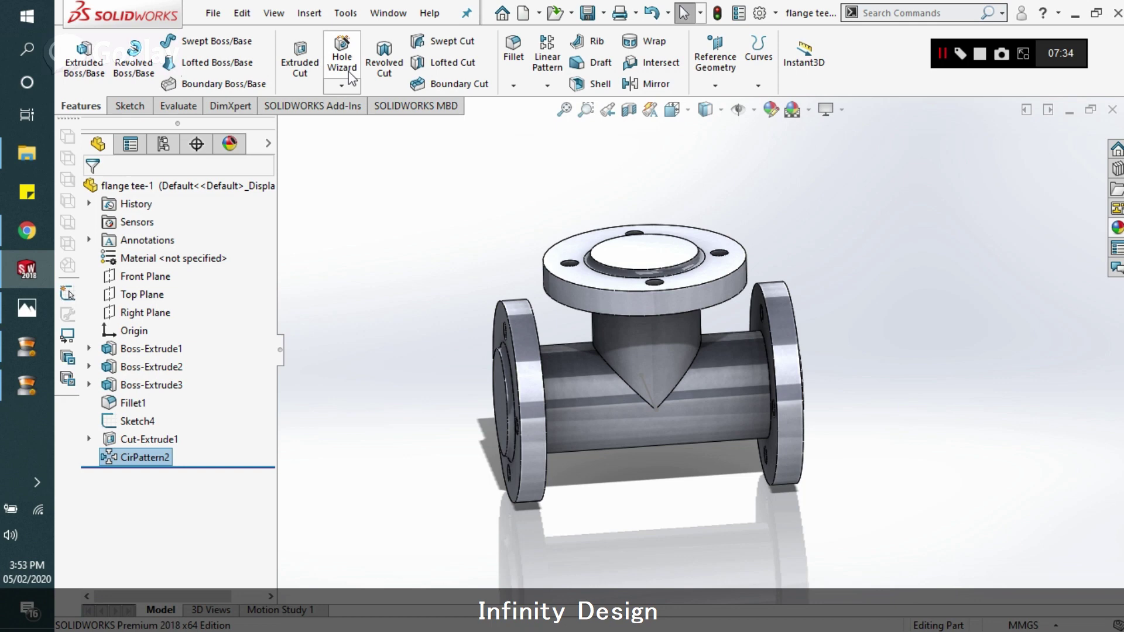
pyautogui.moveTo(560, 296); pyautogui.dragTo(595, 349, button='right')
pyautogui.click(596, 349)
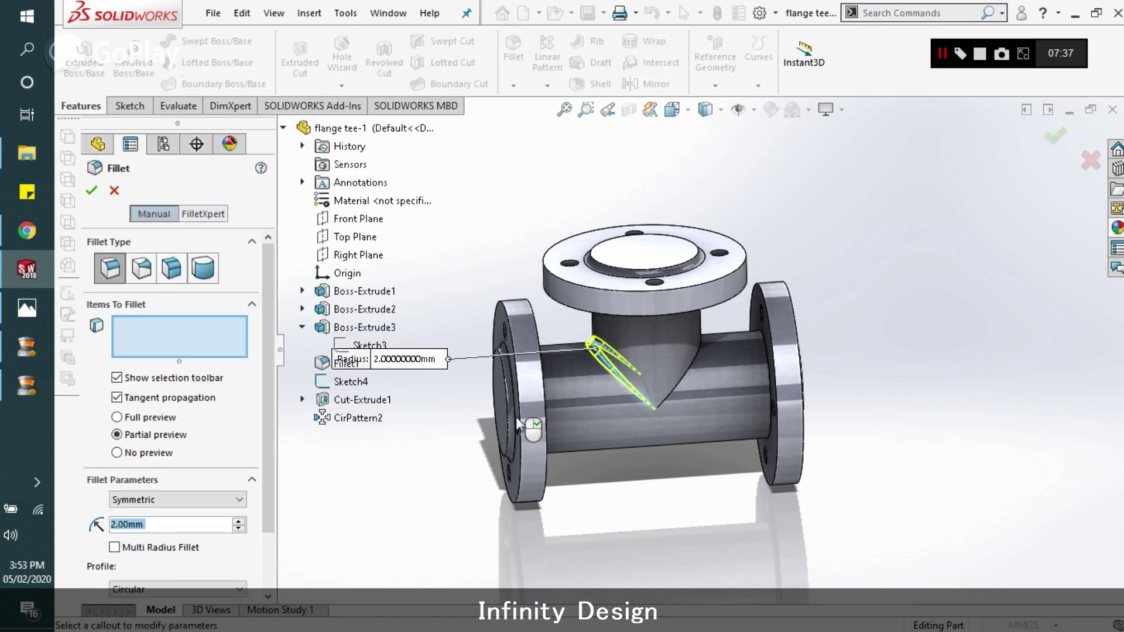
pyautogui.write('14.5')
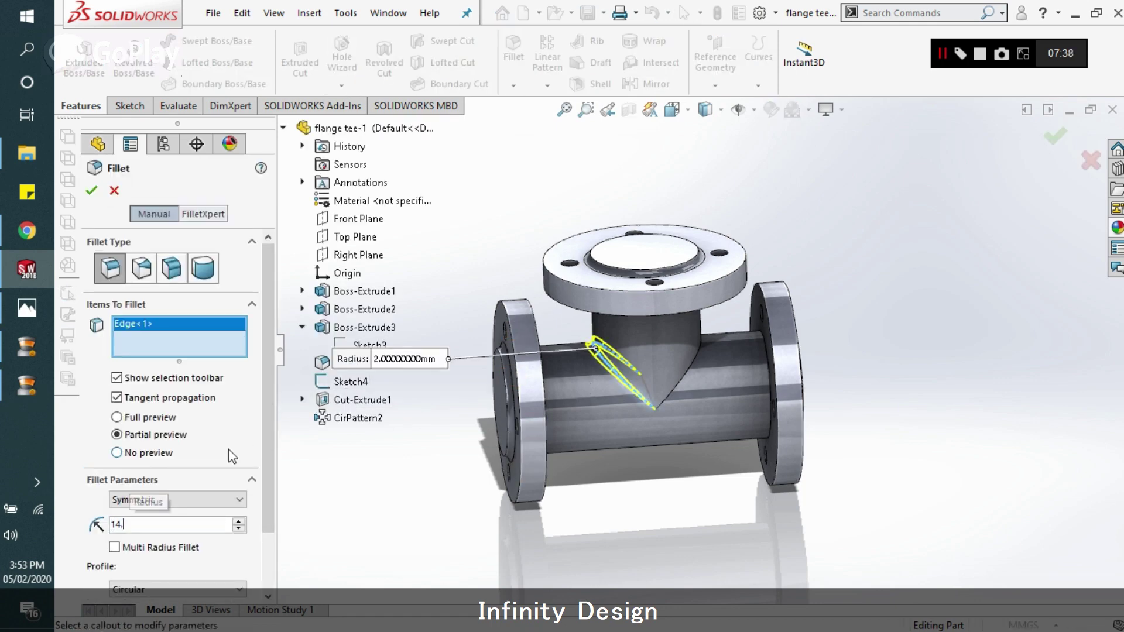
pyautogui.press('Return')
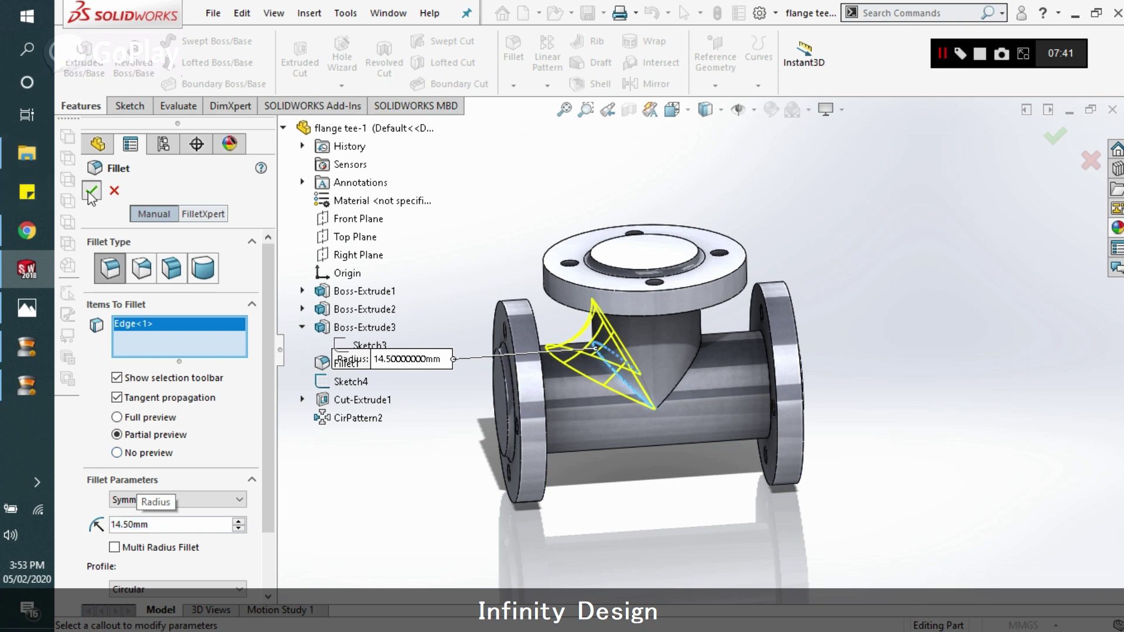
pyautogui.click(92, 190)
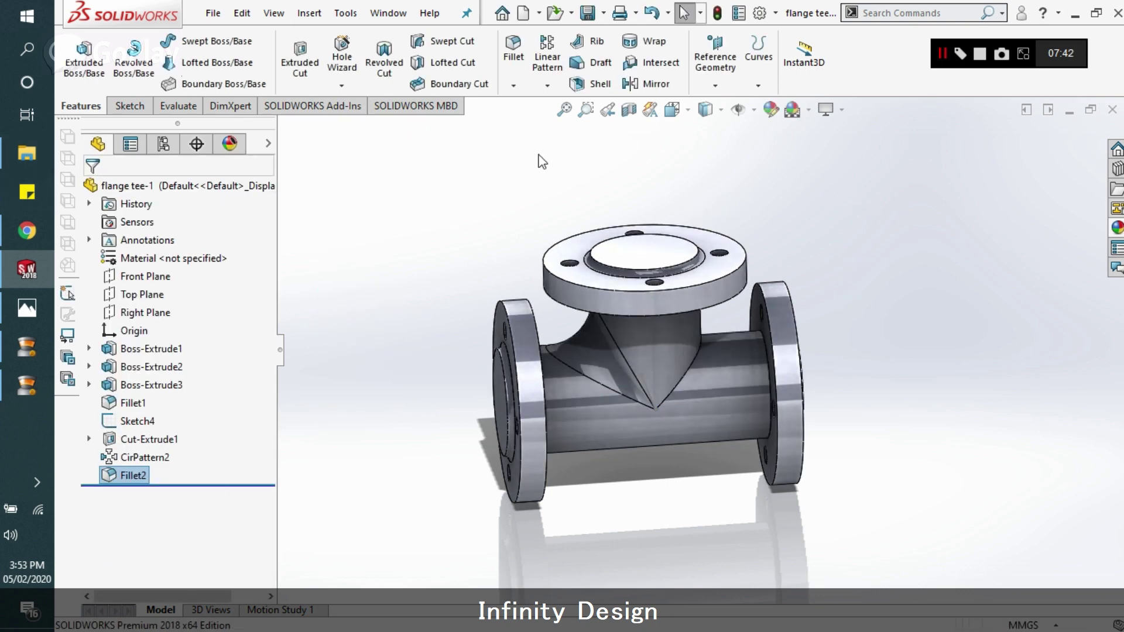
# Step: Edit Fillet2 to add the opposite junction edge, then inspect the fillets
pyautogui.rightClick(109, 475)
pyautogui.click(147, 240)
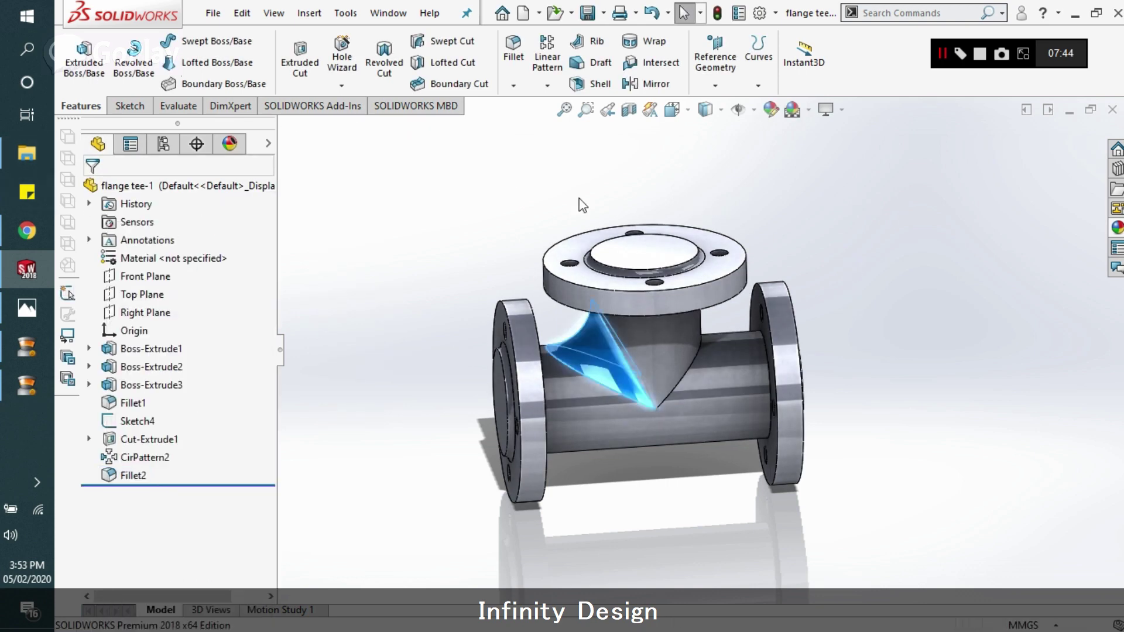
pyautogui.click(698, 350)
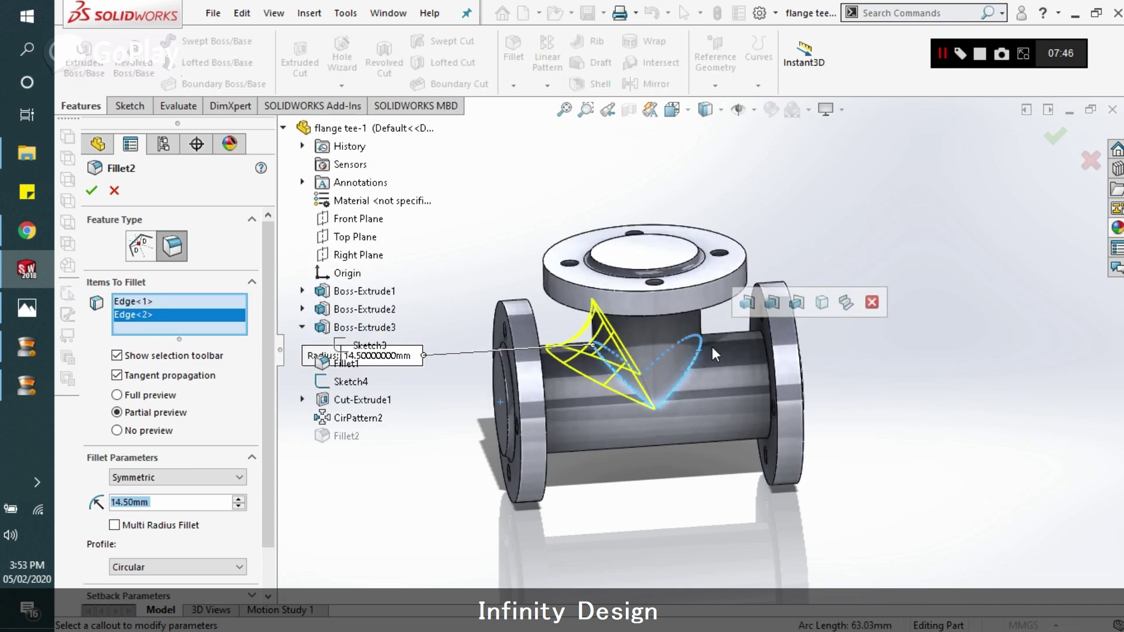
pyautogui.click(92, 190)
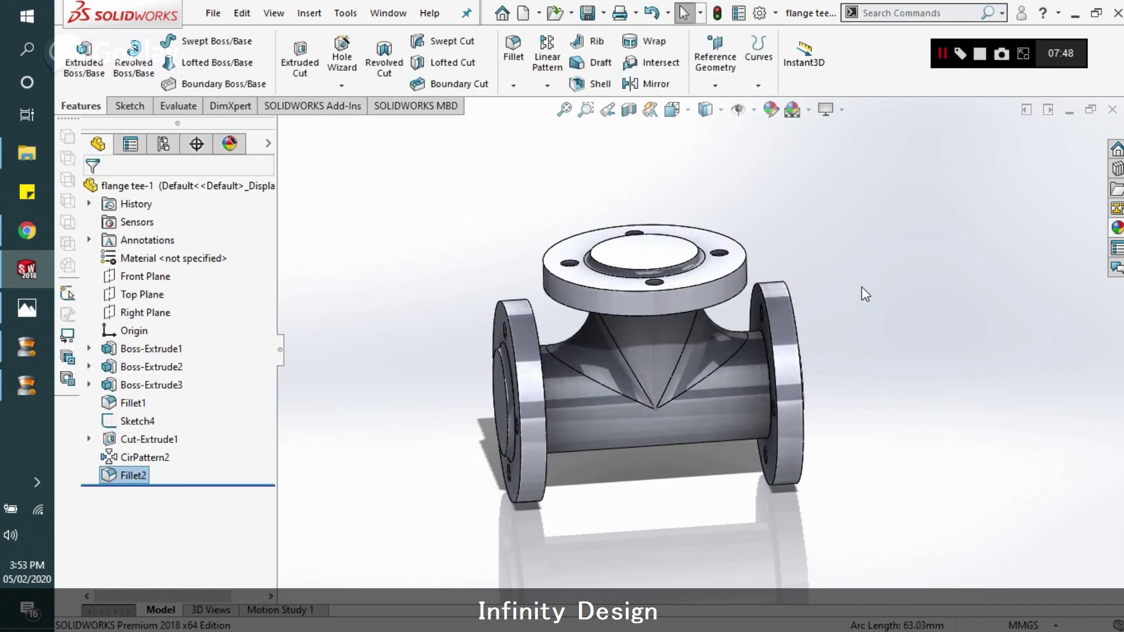
pyautogui.moveTo(810, 321); pyautogui.dragTo(627, 256, button='middle')
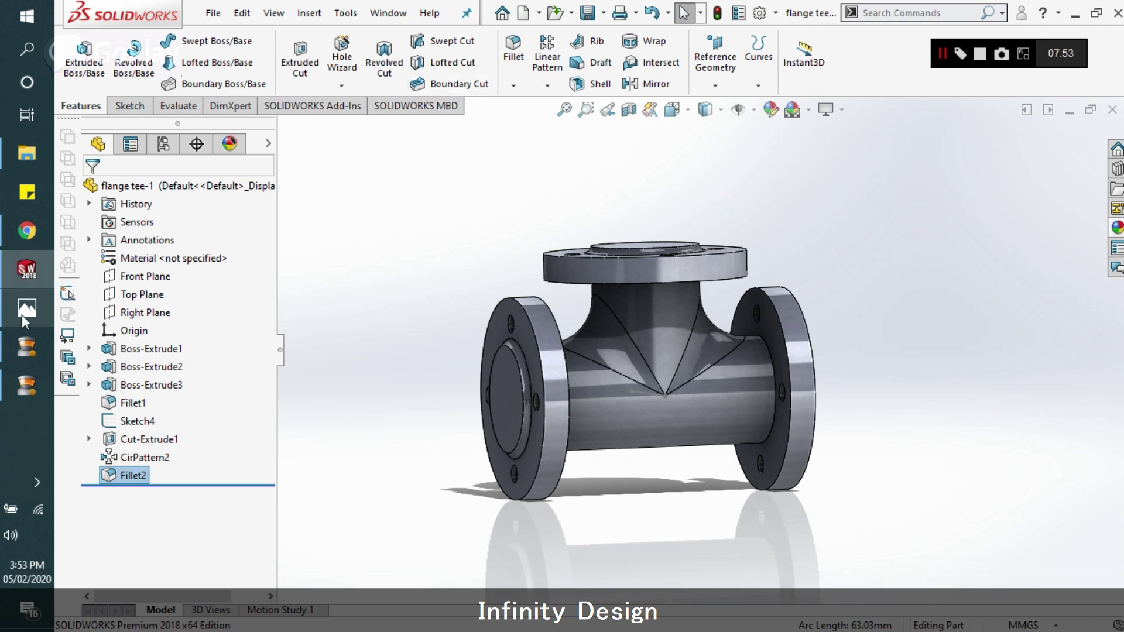
pyautogui.moveTo(318, 322); pyautogui.dragTo(639, 304, button='middle')
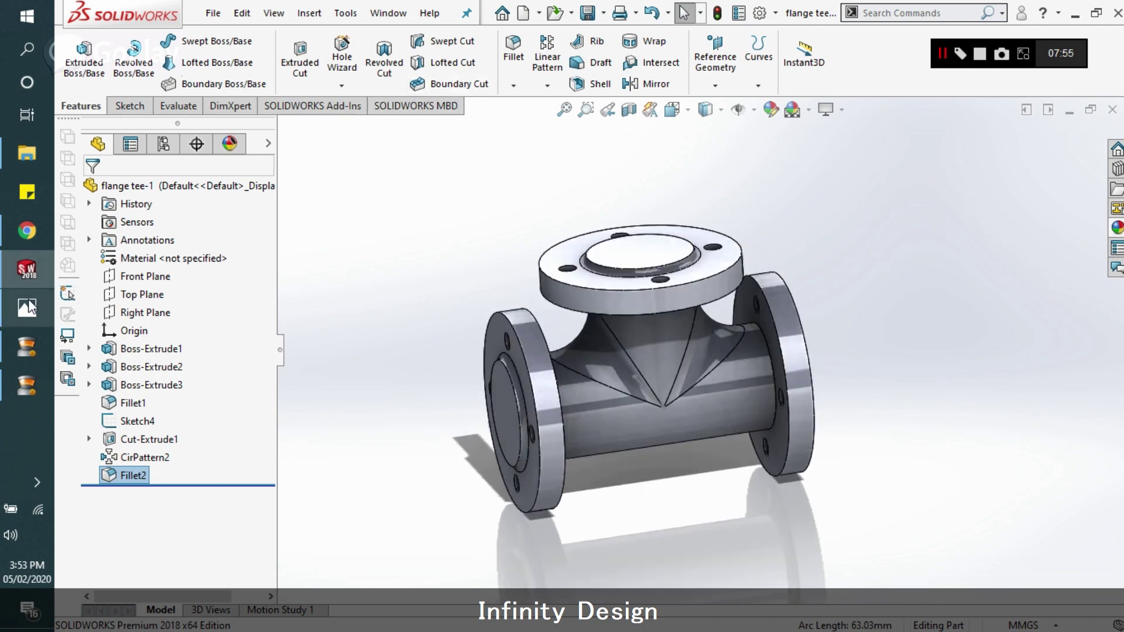
pyautogui.click(28, 306)
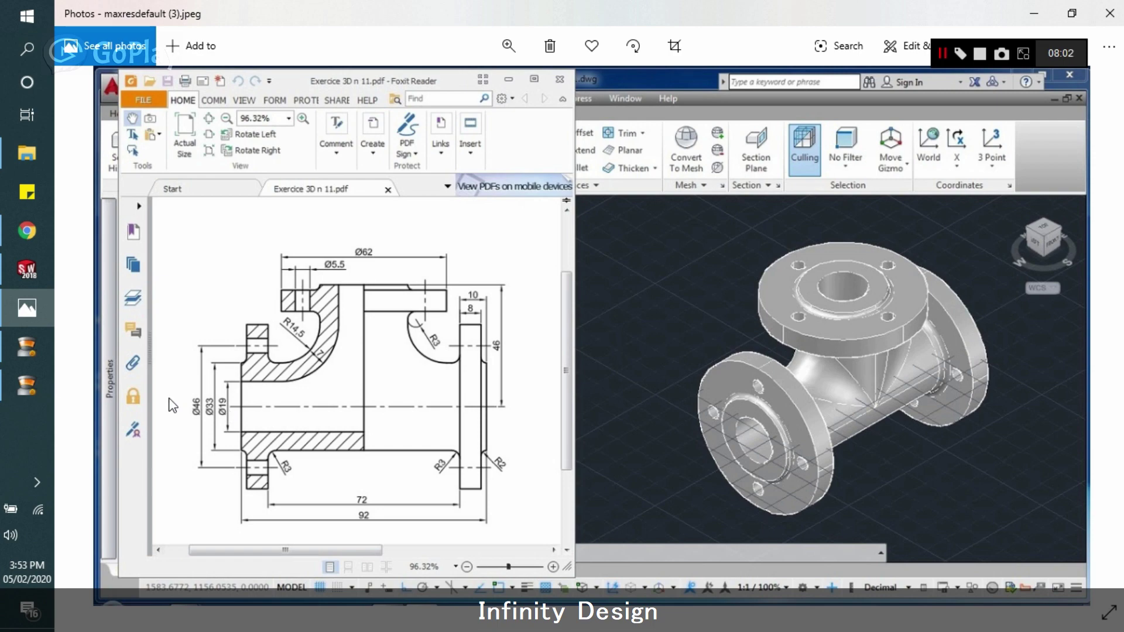
# Step: Start a new sketch on the front flange face and view it face-on
pyautogui.click(27, 270)
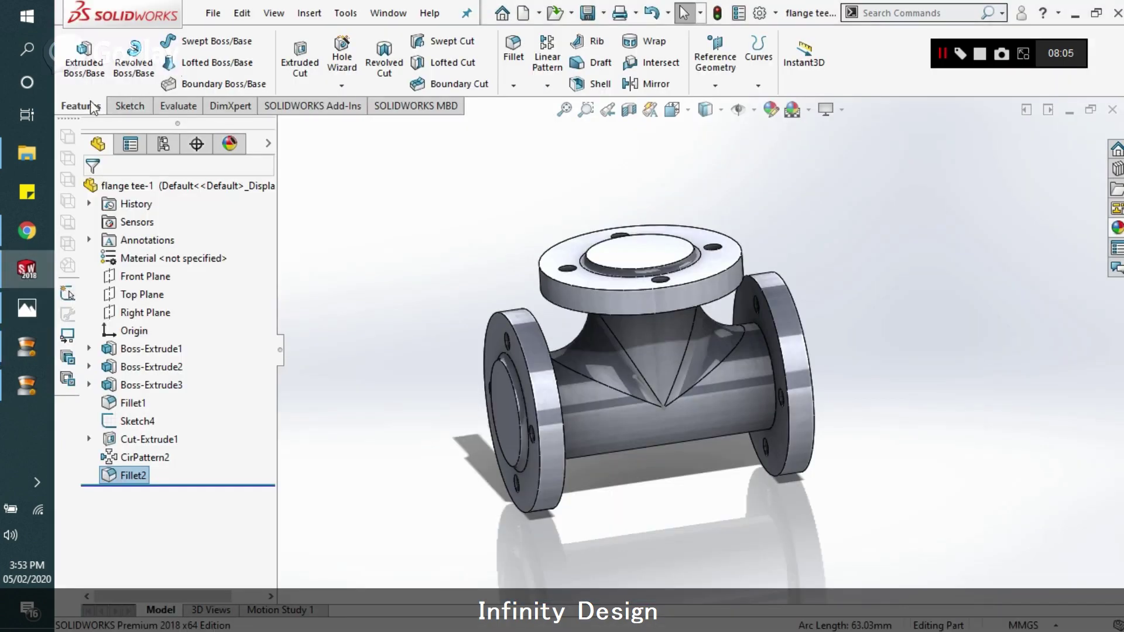
pyautogui.click(129, 105)
pyautogui.click(77, 55)
pyautogui.moveTo(516, 264); pyautogui.dragTo(564, 313, button='middle')
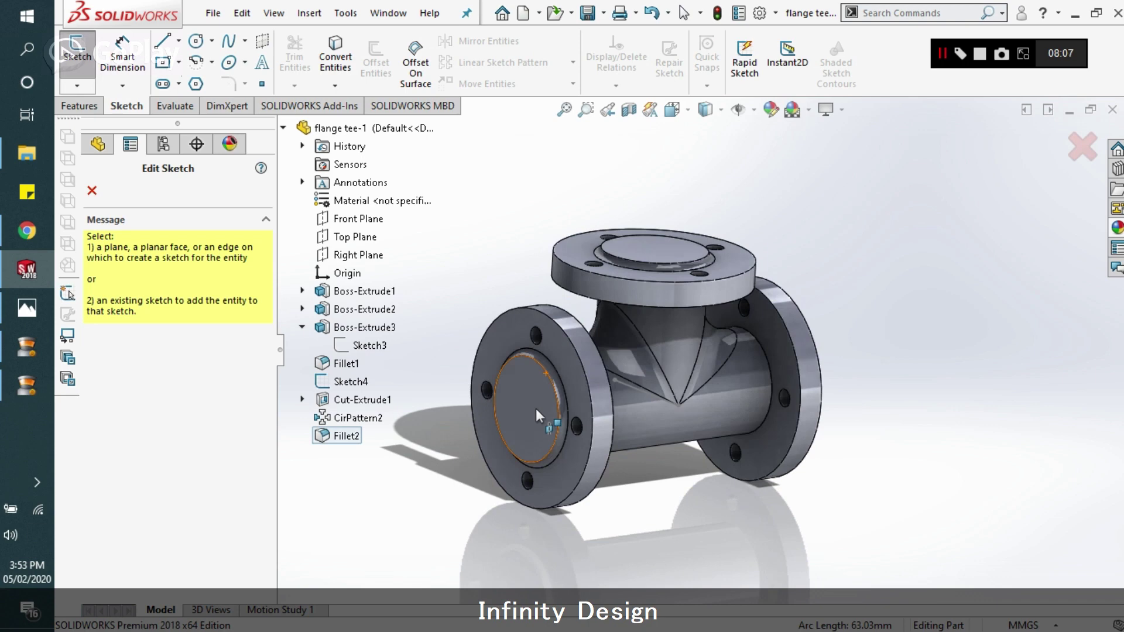
pyautogui.click(518, 410)
pyautogui.hotkey('ctrl', 'space')
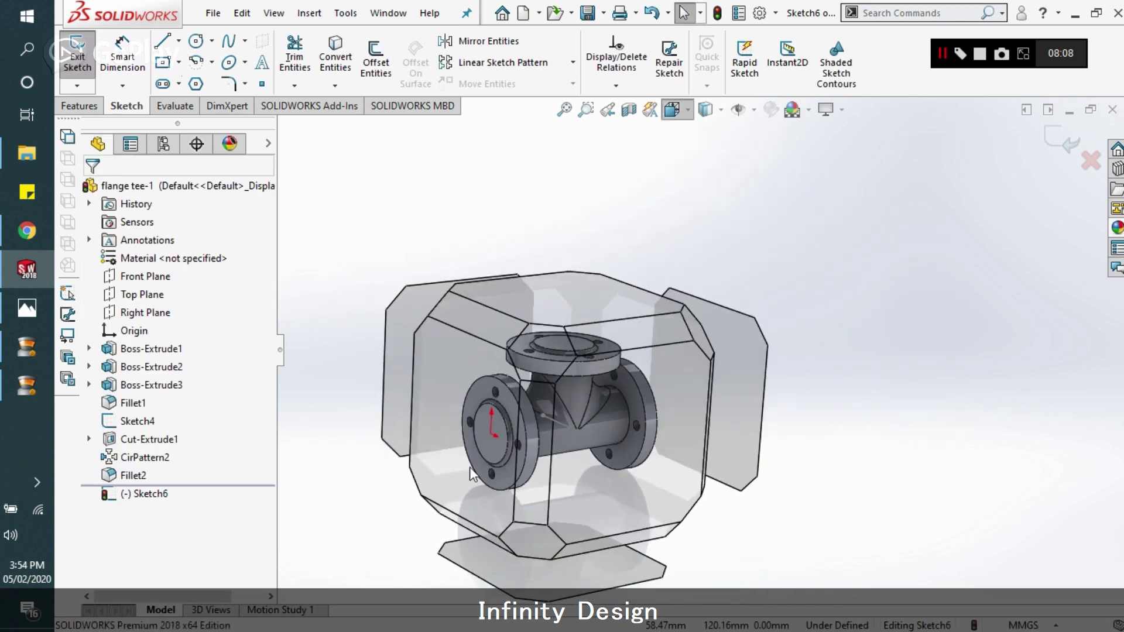
pyautogui.click(623, 359)
# Step: Draw a circle centred on the origin and dimension it Ø19 mm
pyautogui.press('c')
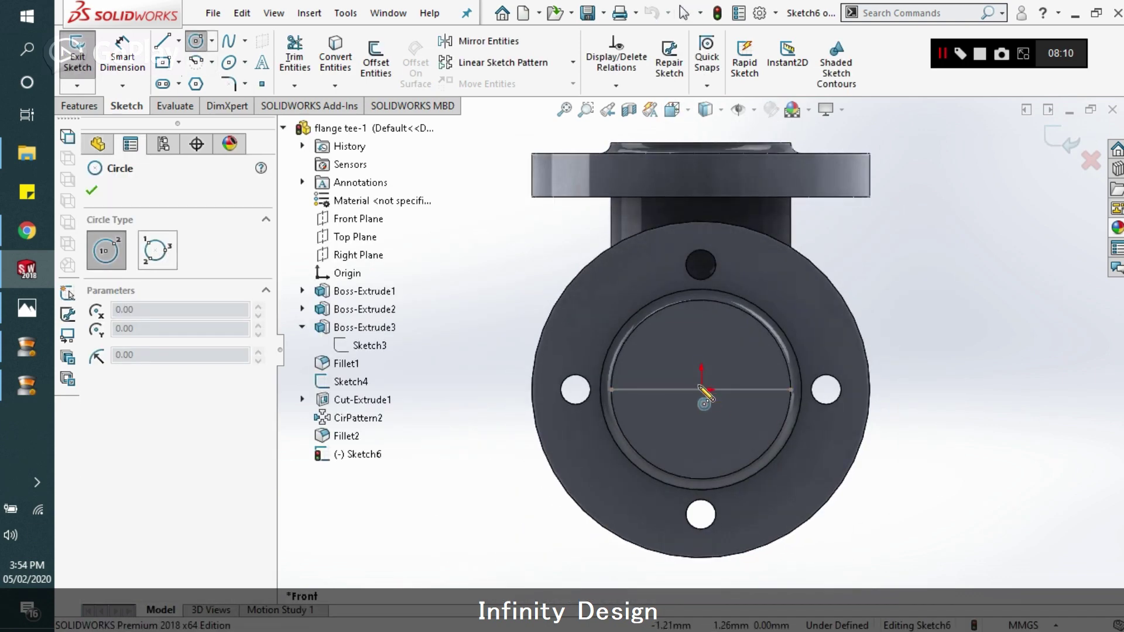
pyautogui.click(702, 389)
pyautogui.click(729, 421)
pyautogui.click(140, 72)
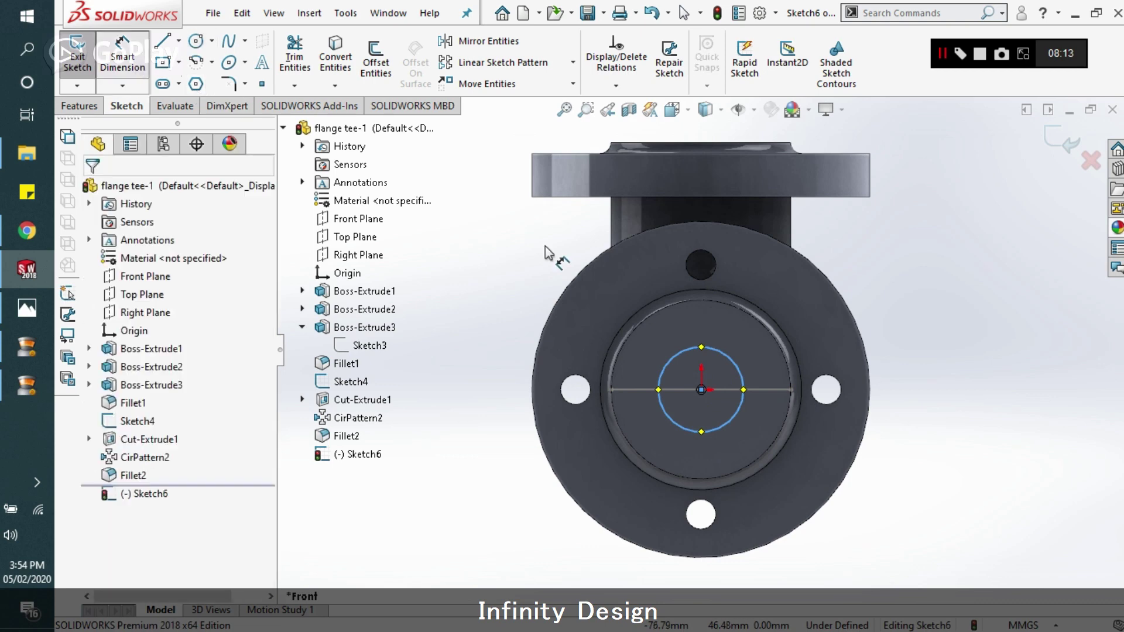
pyautogui.click(710, 349)
pyautogui.click(711, 326)
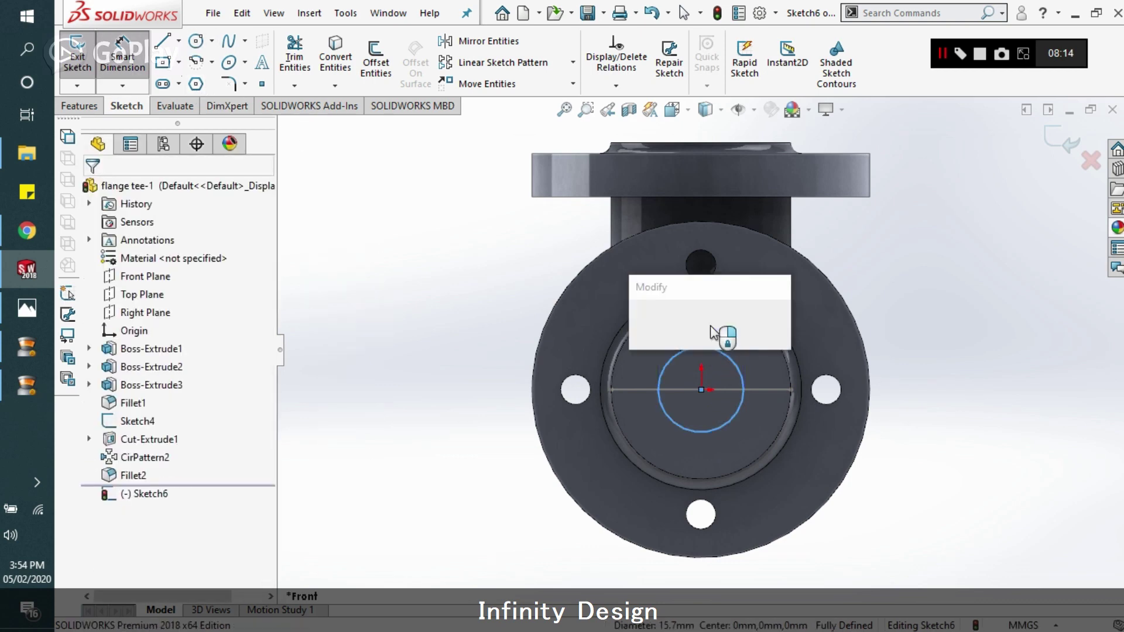
pyautogui.write('19')
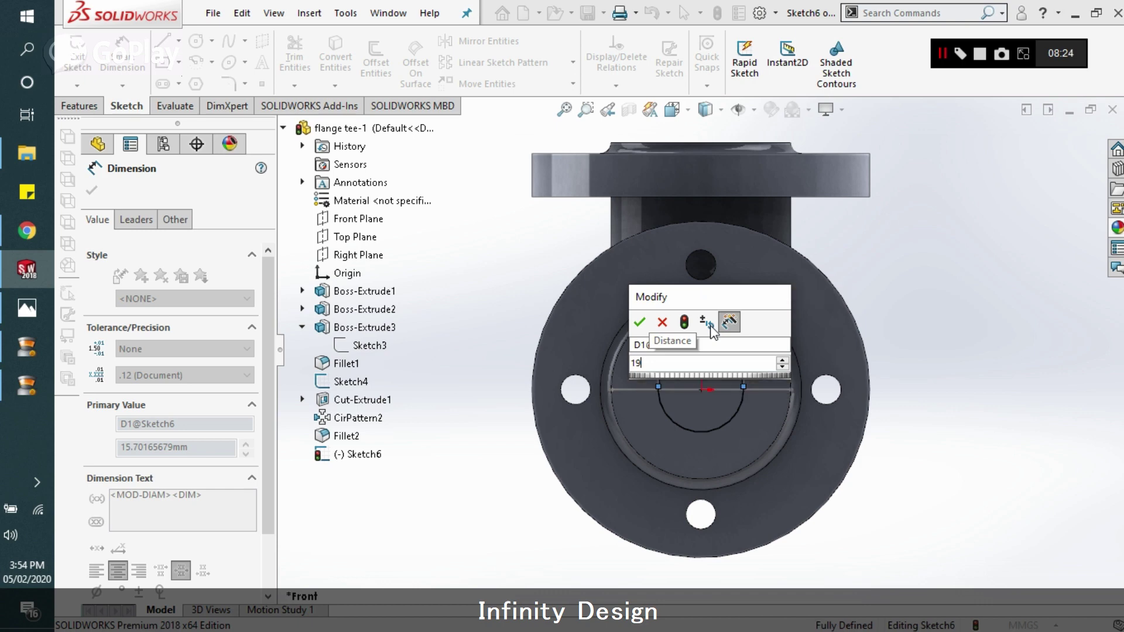
pyautogui.press('Return')
pyautogui.click(92, 188)
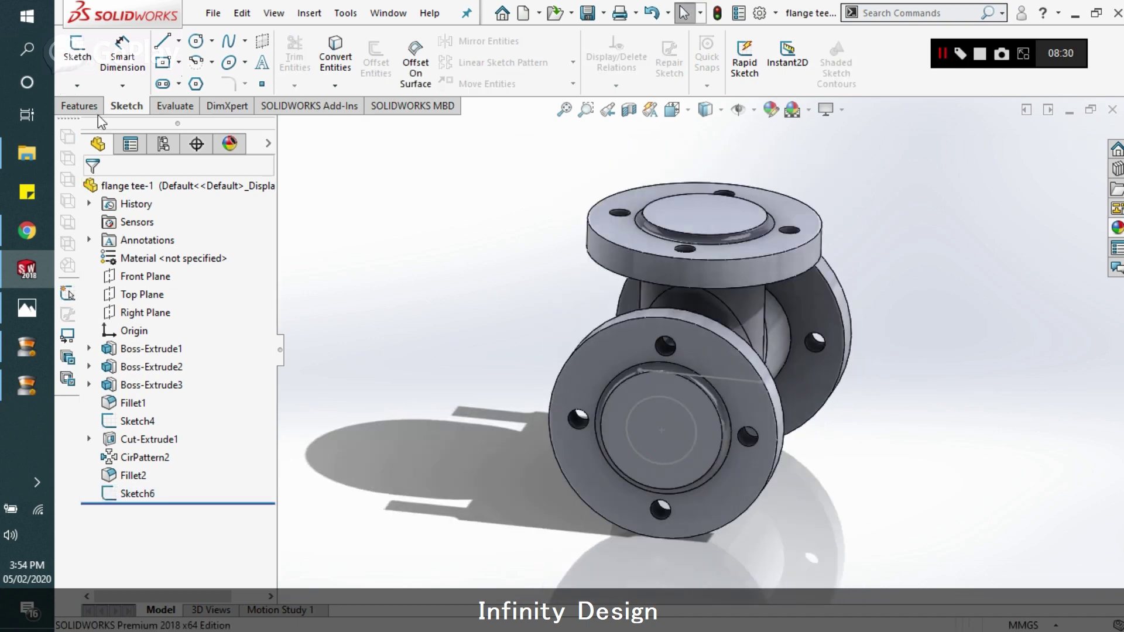
# Step: Sketch a centred circle on the top flange face, dimensioned Ø19 mm
pyautogui.click(85, 59)
pyautogui.click(719, 213)
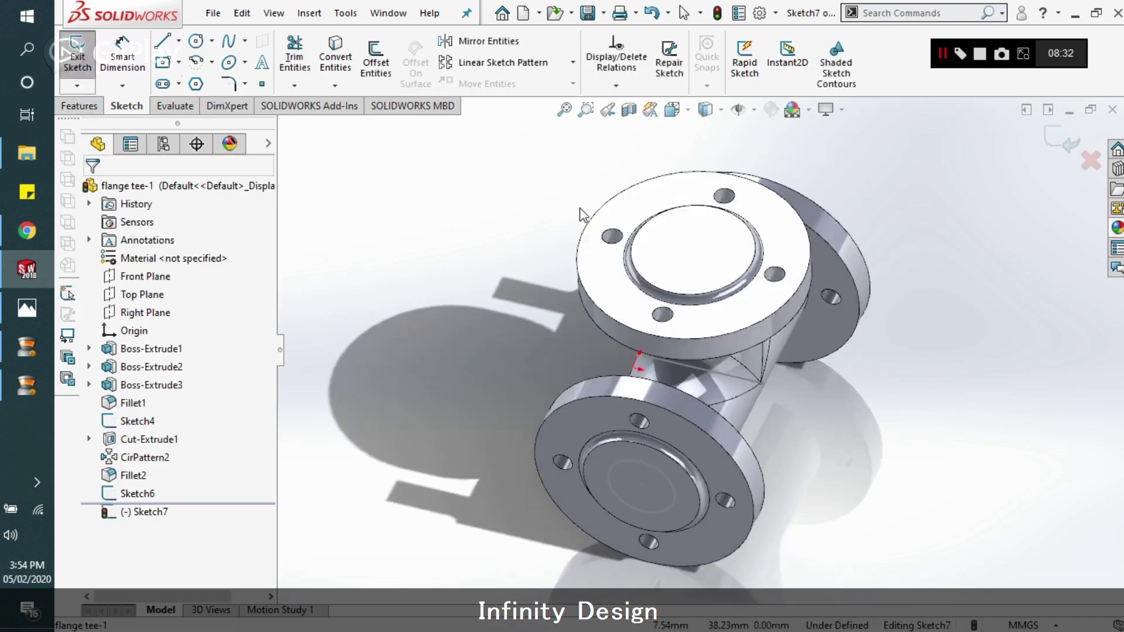
pyautogui.click(197, 42)
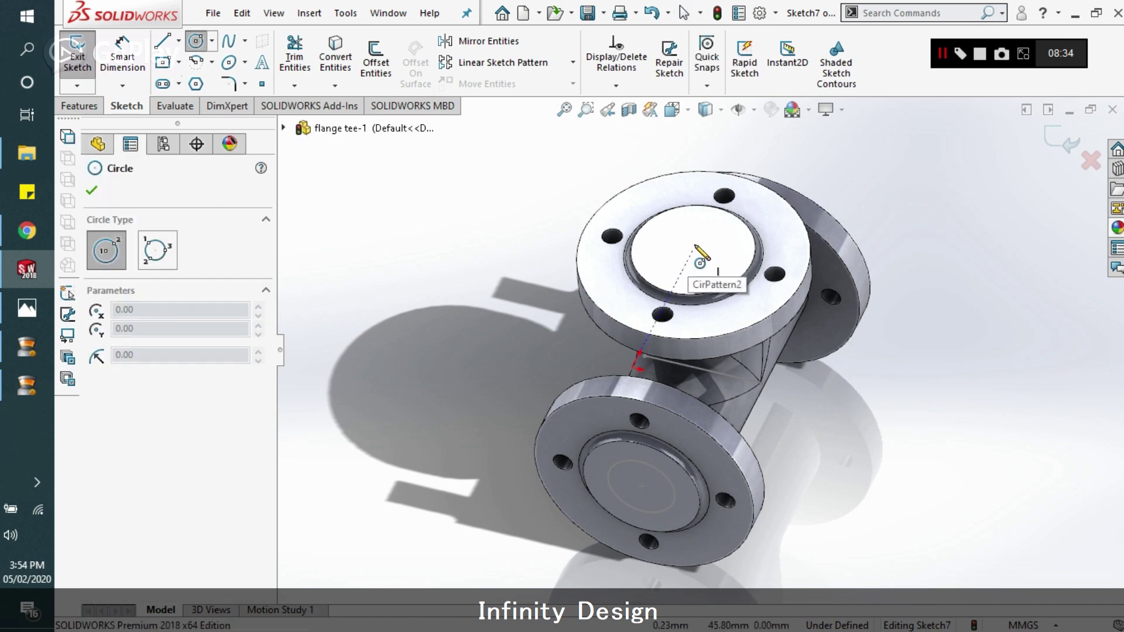
pyautogui.click(693, 250)
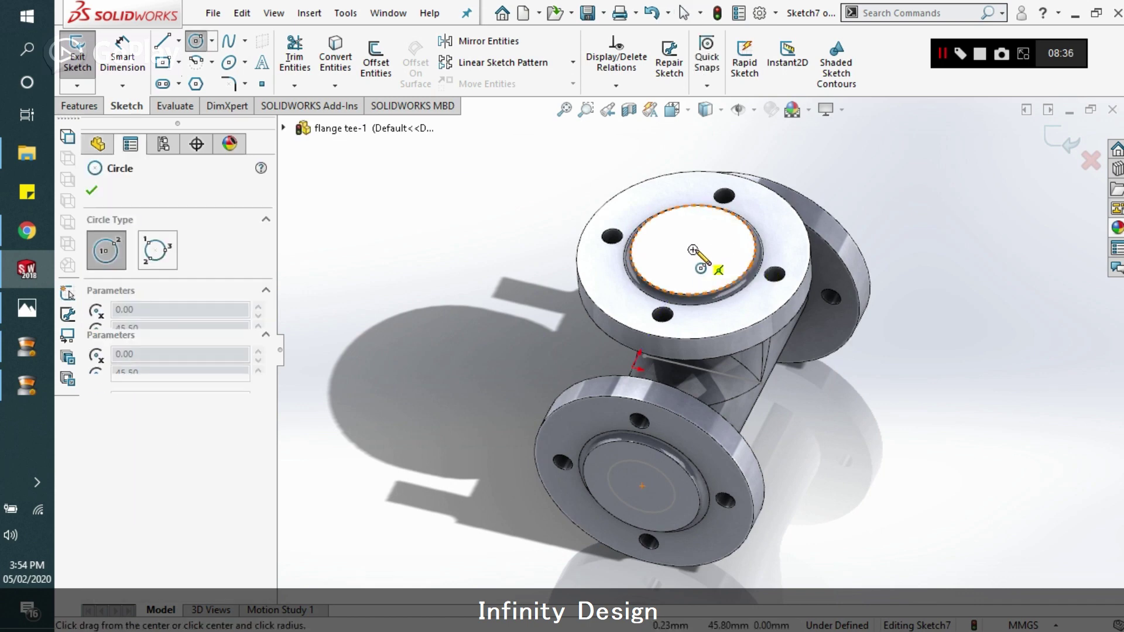
pyautogui.click(719, 271)
pyautogui.click(122, 58)
pyautogui.click(707, 227)
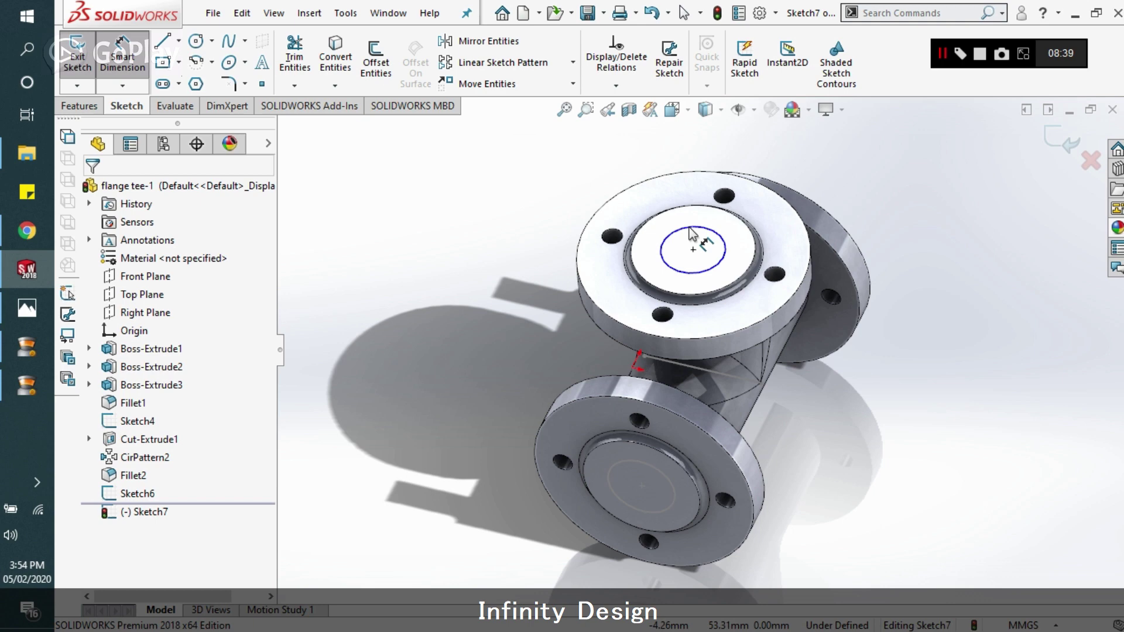
pyautogui.click(503, 267)
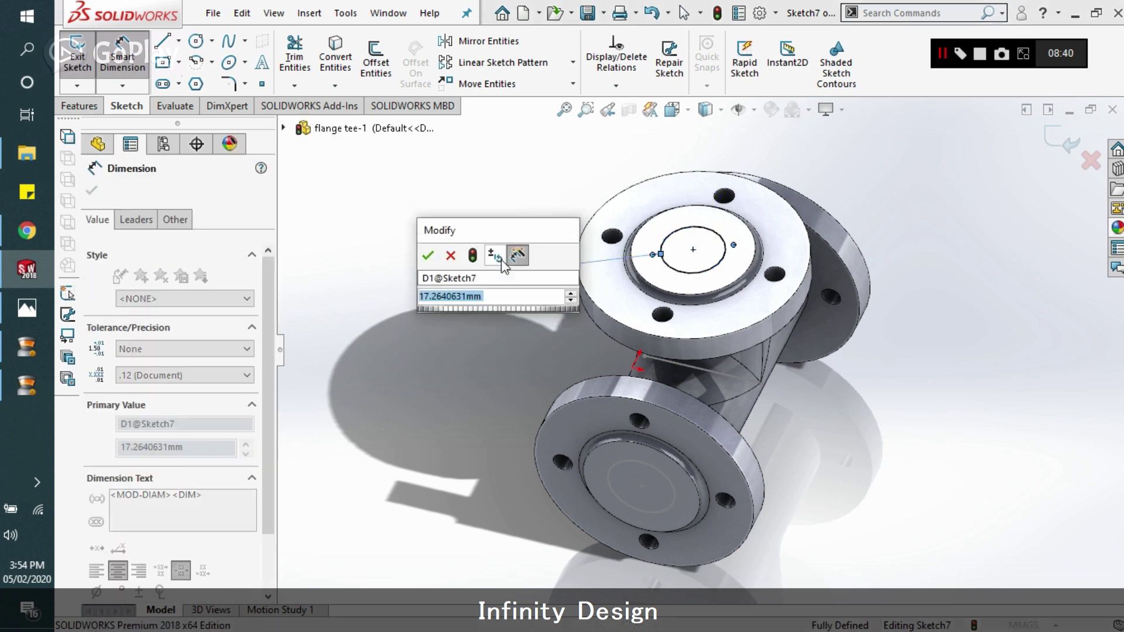
pyautogui.write('19')
pyautogui.press('Return')
pyautogui.press('Escape')
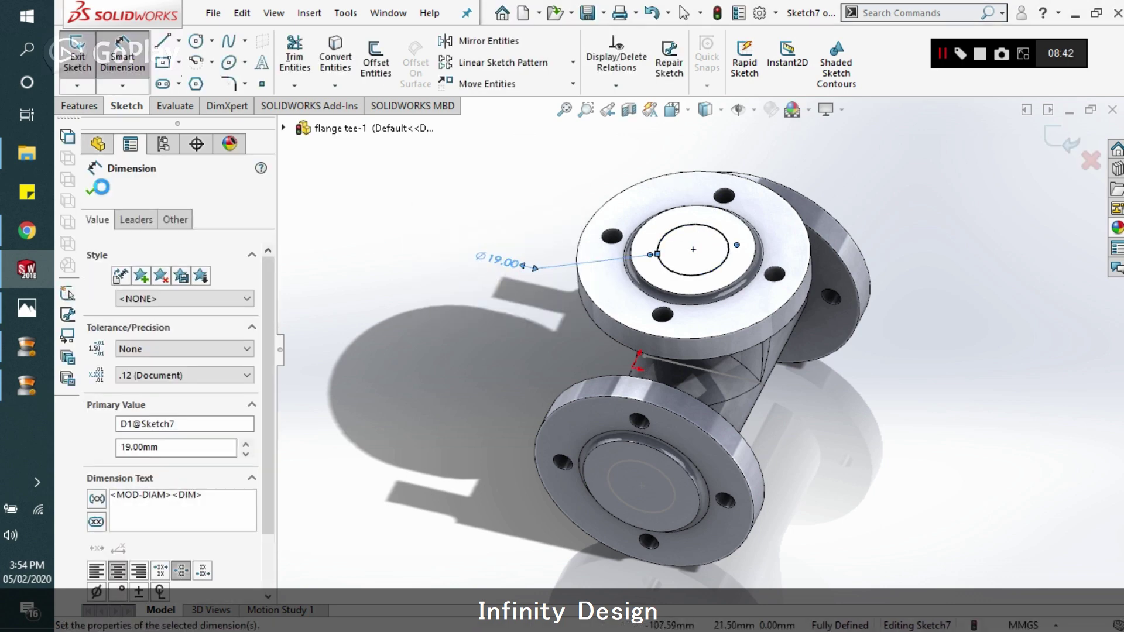
# Step: Close the top flange sketch and orbit around to check the circle
pyautogui.moveTo(896, 375)
pyautogui.mouseDown(button='middle')
pyautogui.moveTo(799, 283)
pyautogui.moveTo(1029, 170)
pyautogui.mouseUp(button='middle')
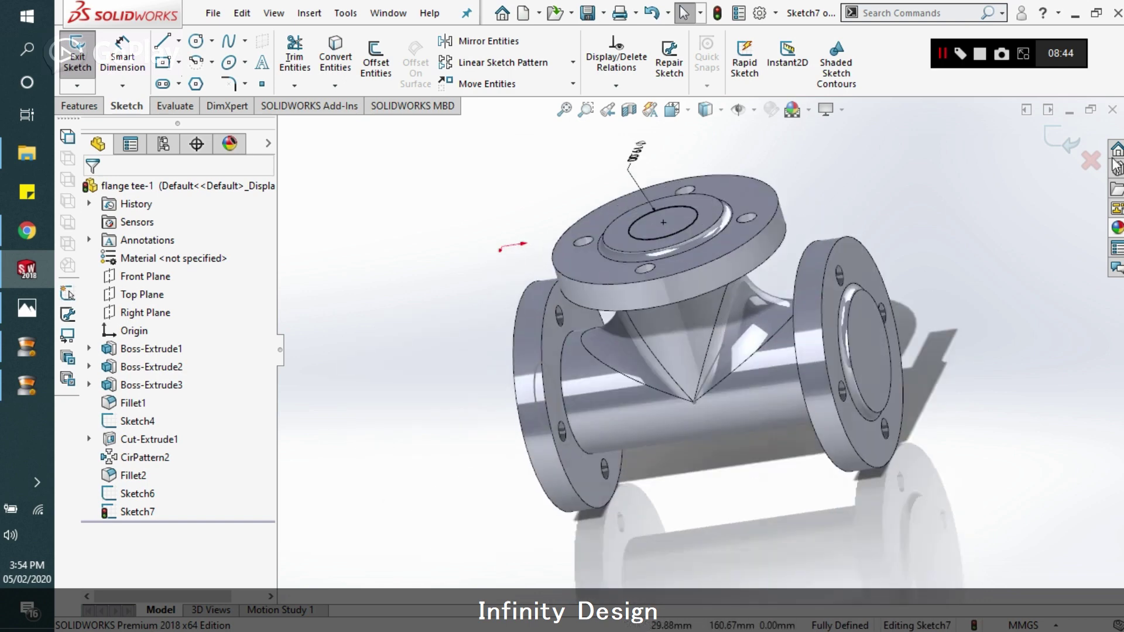
pyautogui.hotkey('ctrl', 'b')
pyautogui.moveTo(659, 393); pyautogui.dragTo(828, 353, button='middle')
pyautogui.click(77, 59)
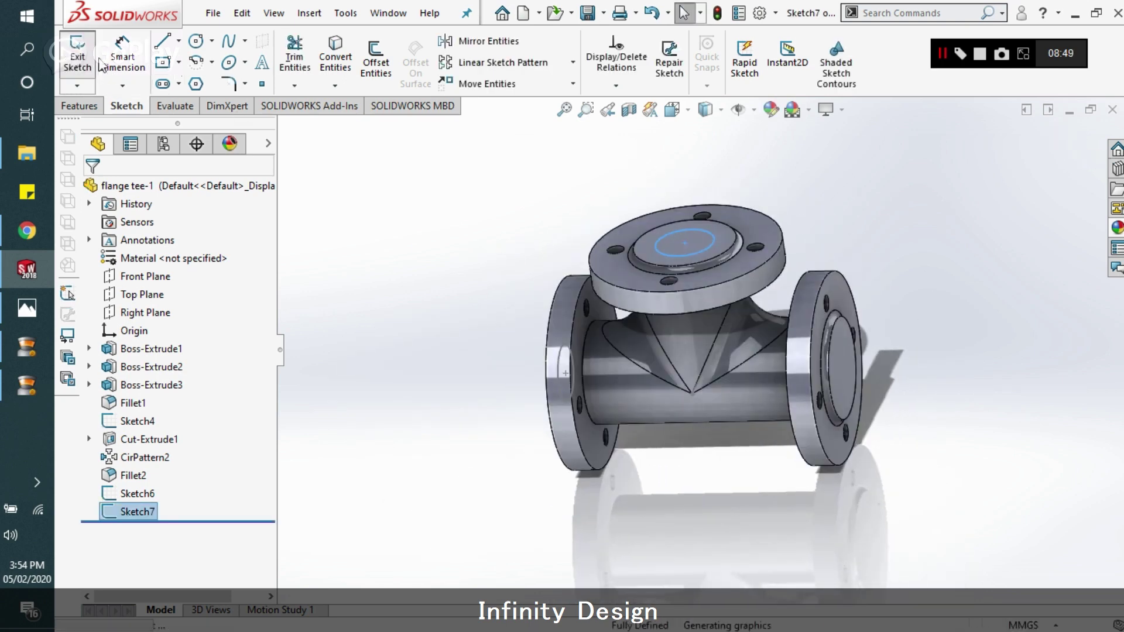
pyautogui.moveTo(849, 275); pyautogui.dragTo(994, 193, button='middle')
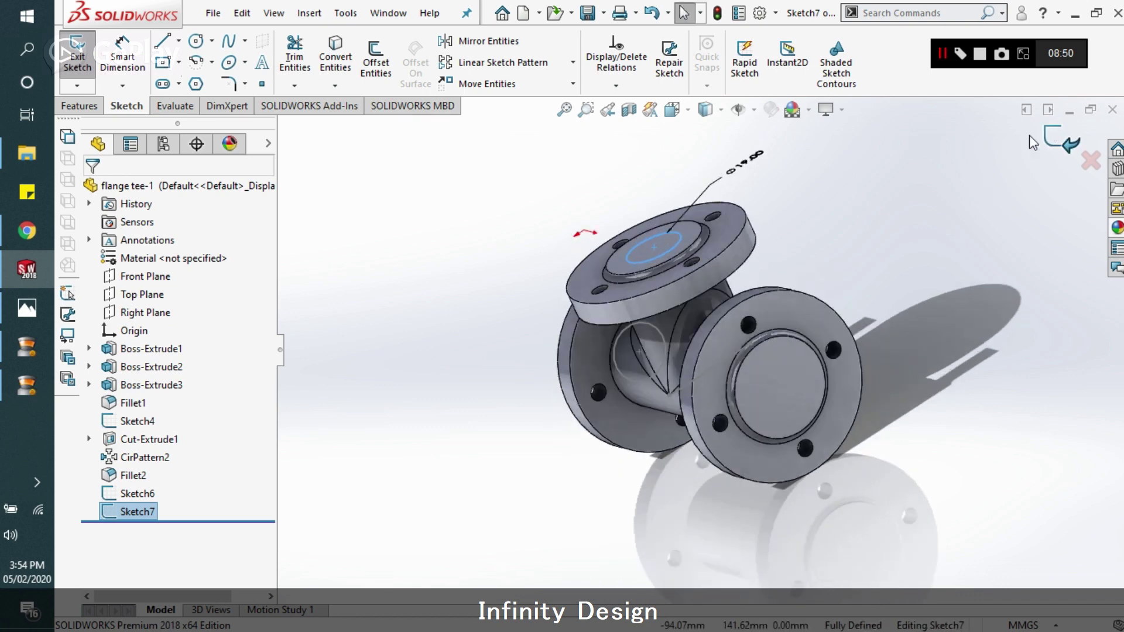
pyautogui.click(77, 59)
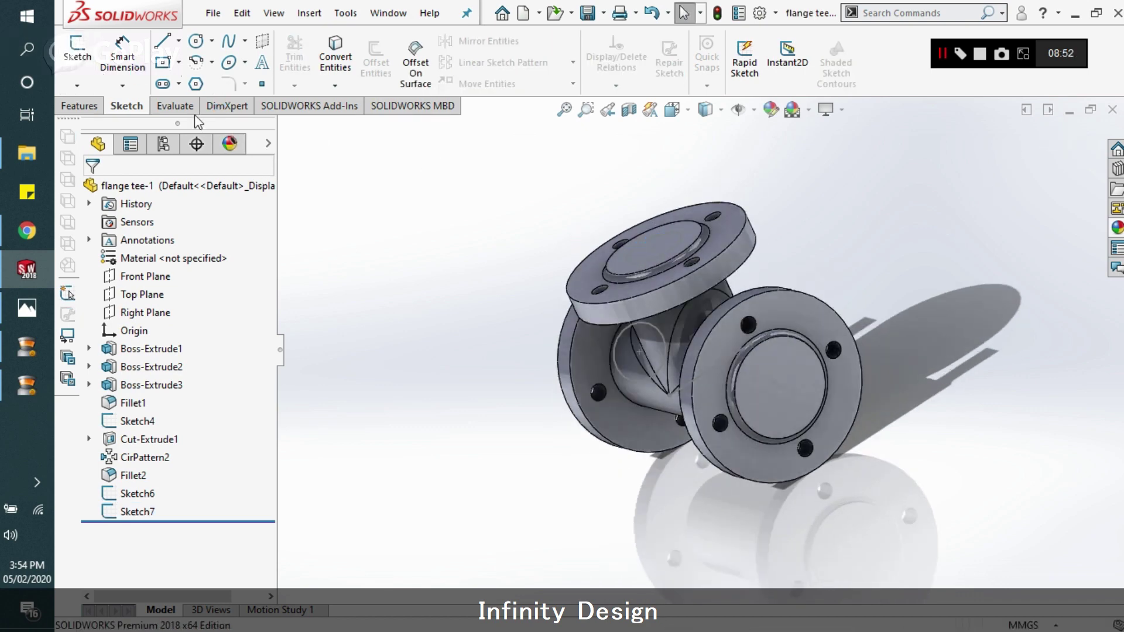
# Step: Start Sketch8 on the side flange face and turn the view normal to it
pyautogui.click(77, 58)
pyautogui.click(809, 393)
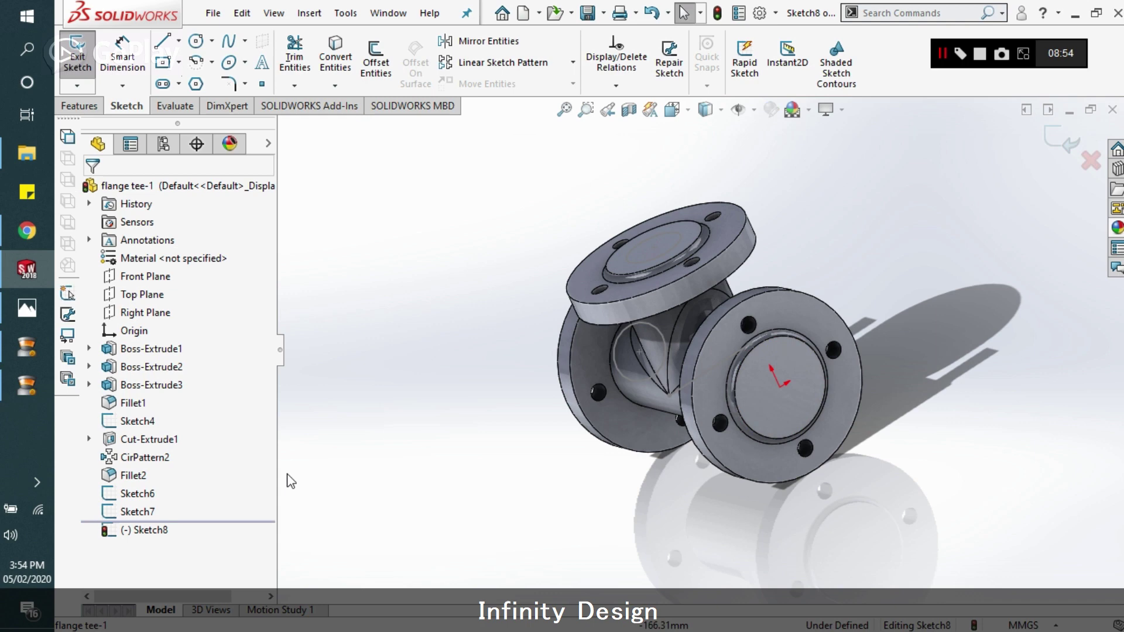
pyautogui.click(145, 530)
pyautogui.rightClick(145, 530)
pyautogui.click(177, 377)
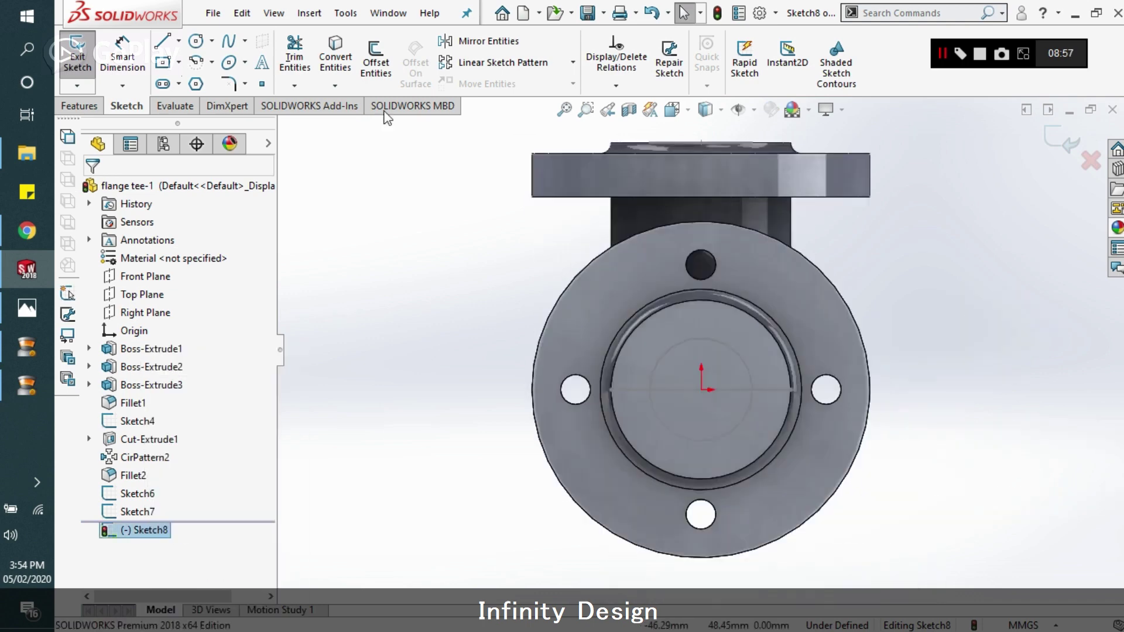
# Step: Draw a circle at the sketch origin and dimension it Ø19 mm
pyautogui.click(196, 42)
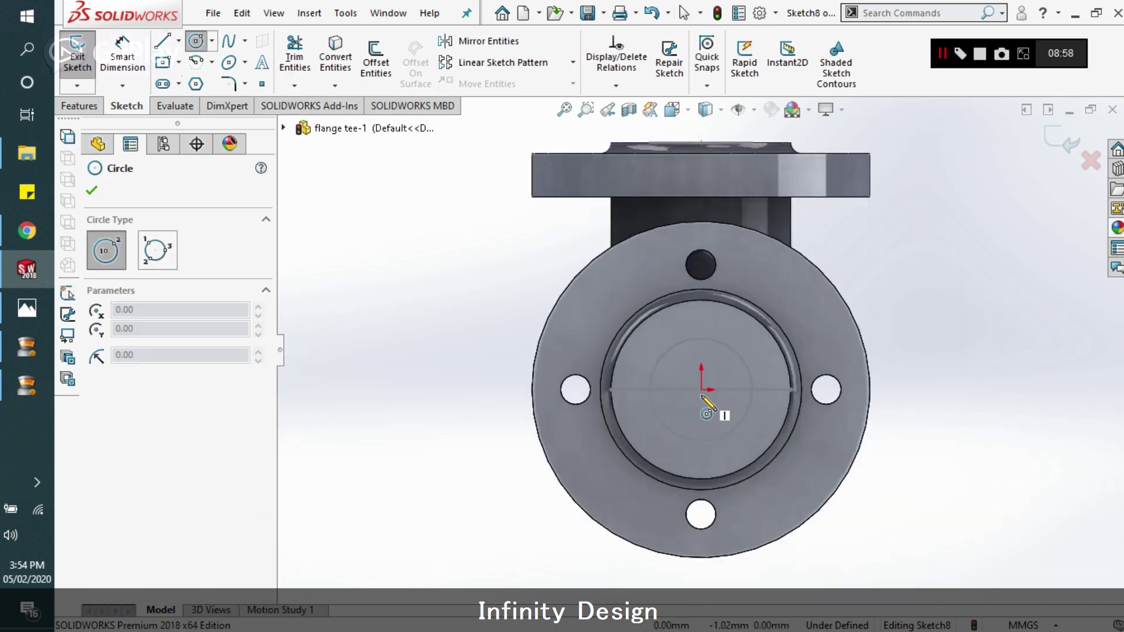
pyautogui.click(701, 389)
pyautogui.click(698, 423)
pyautogui.press('Escape')
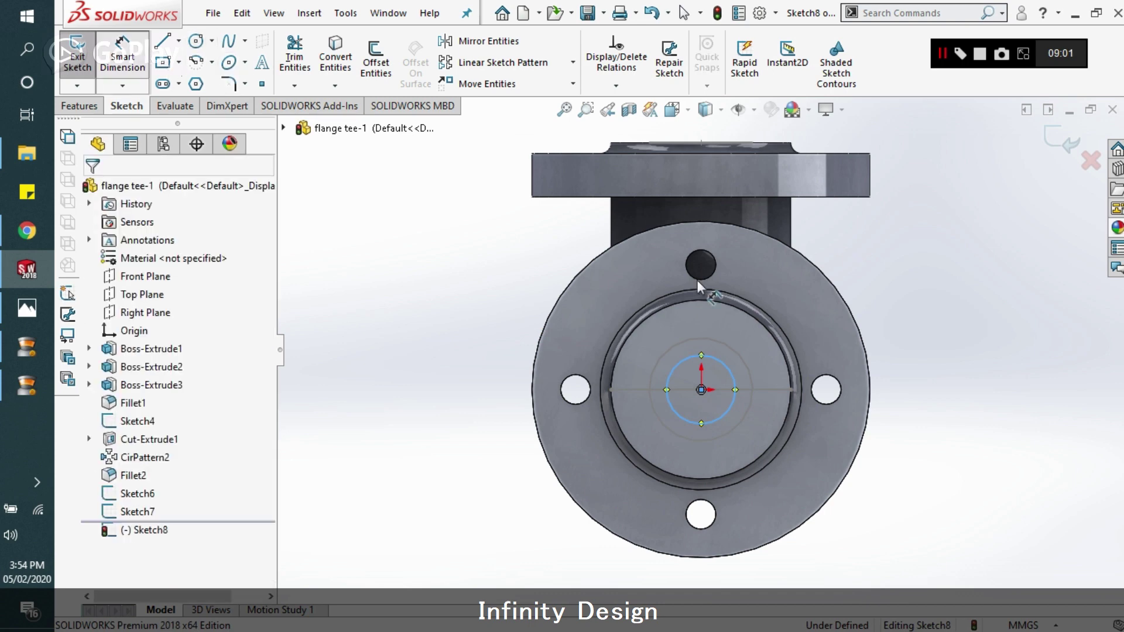
pyautogui.click(728, 367)
pyautogui.click(907, 263)
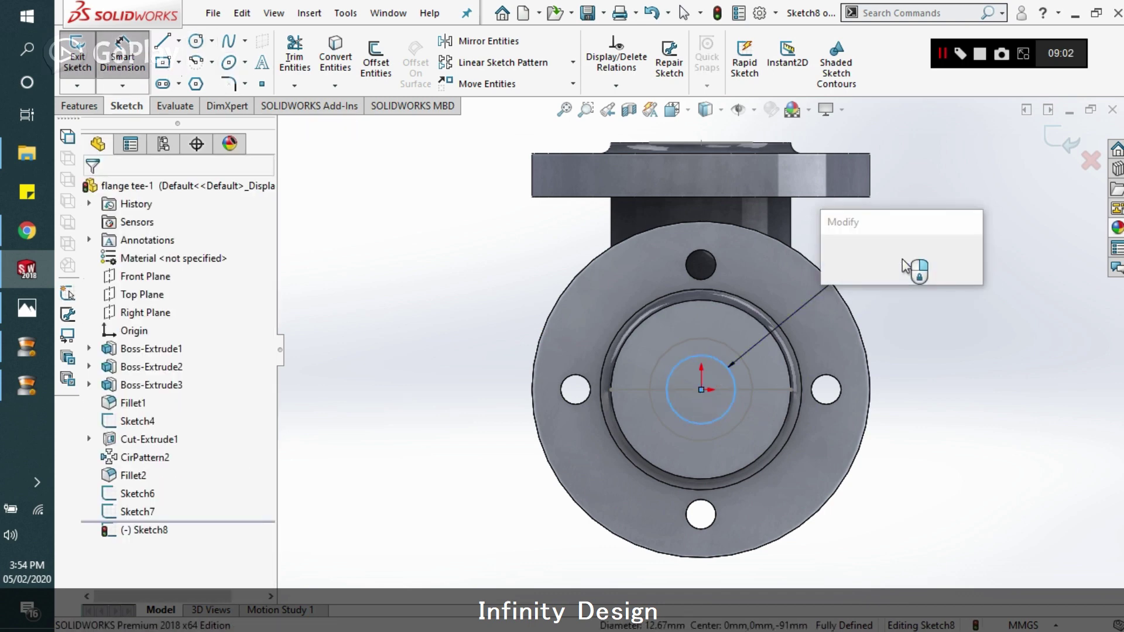
pyautogui.write('19')
pyautogui.press('Return')
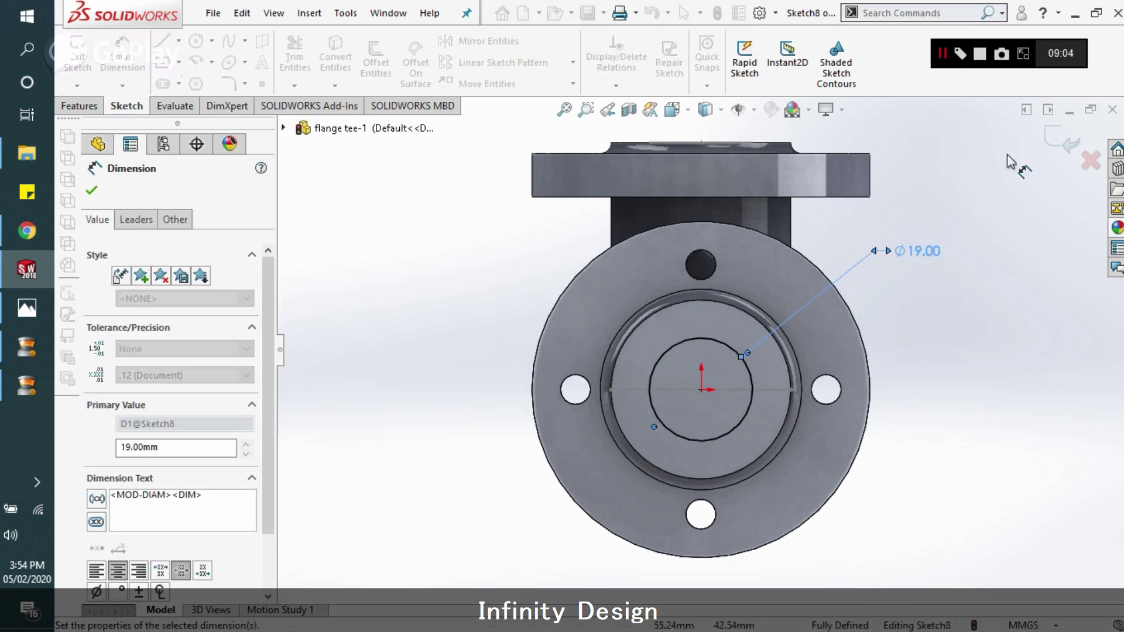
# Step: Finish the side flange sketch and split the side flange end face along its Ø19 circle
pyautogui.click(547, 304)
pyautogui.hotkey('ctrl', 'b')
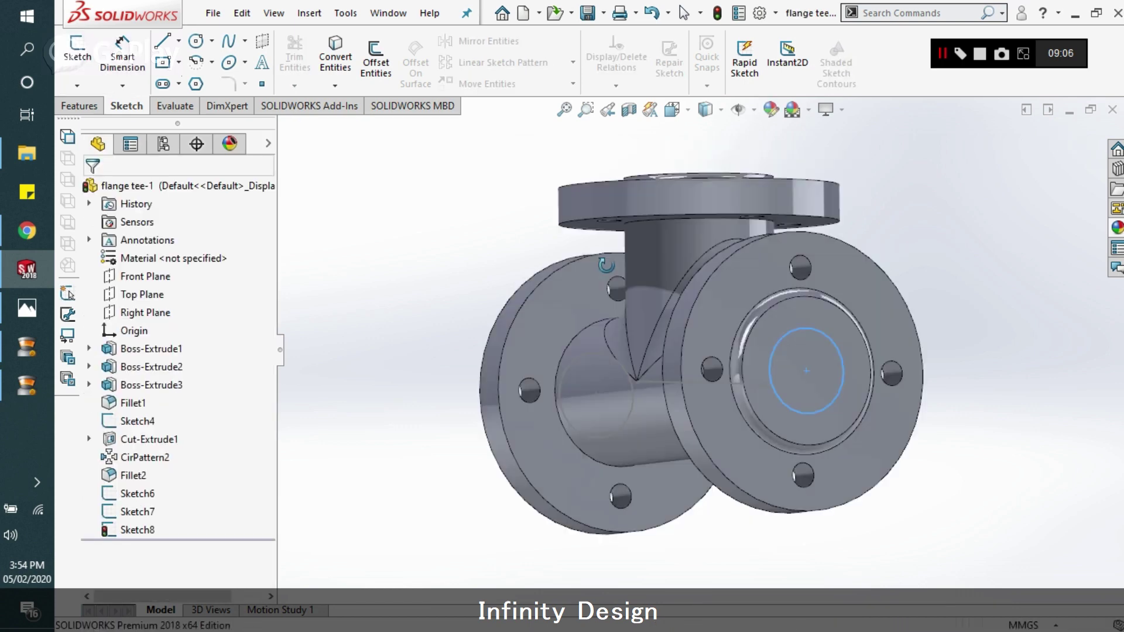
pyautogui.click(78, 106)
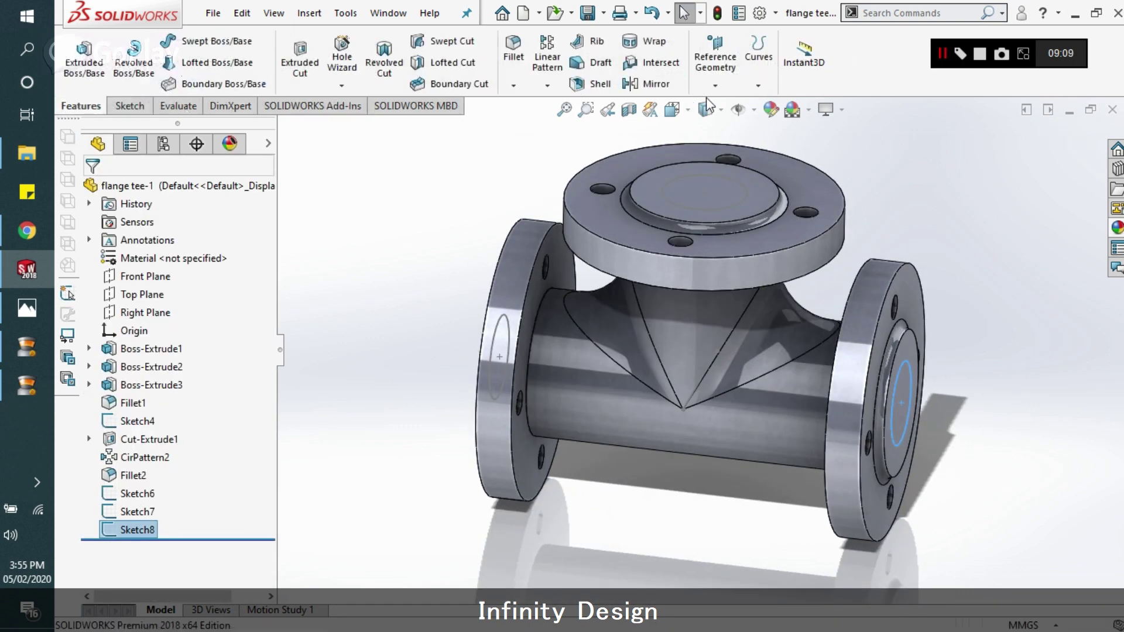
pyautogui.click(757, 87)
pyautogui.click(794, 101)
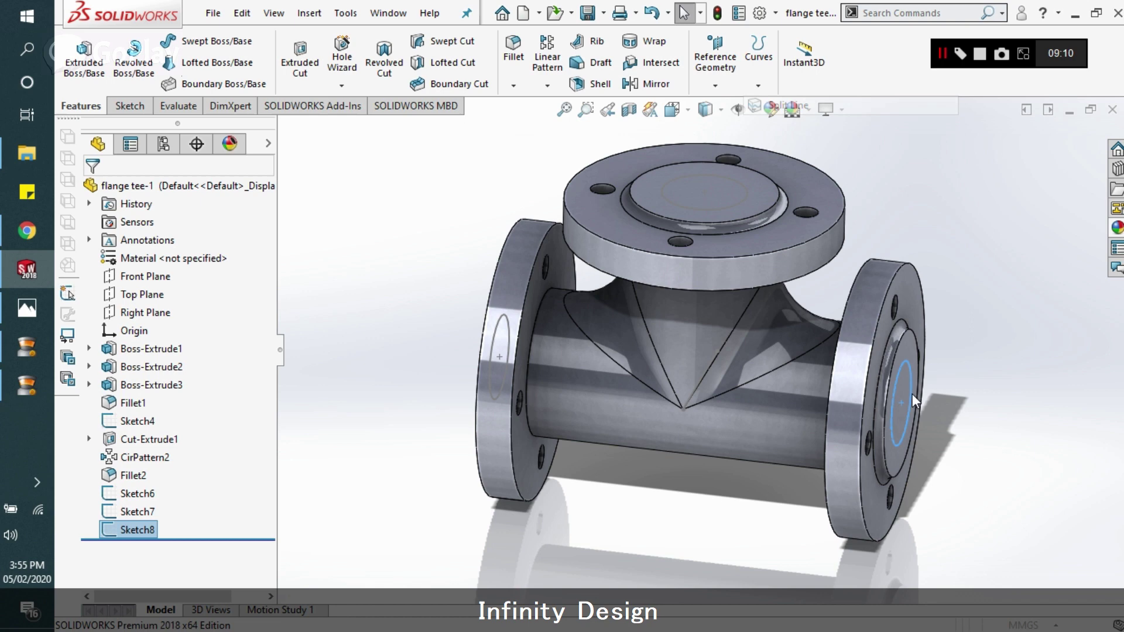
pyautogui.click(917, 366)
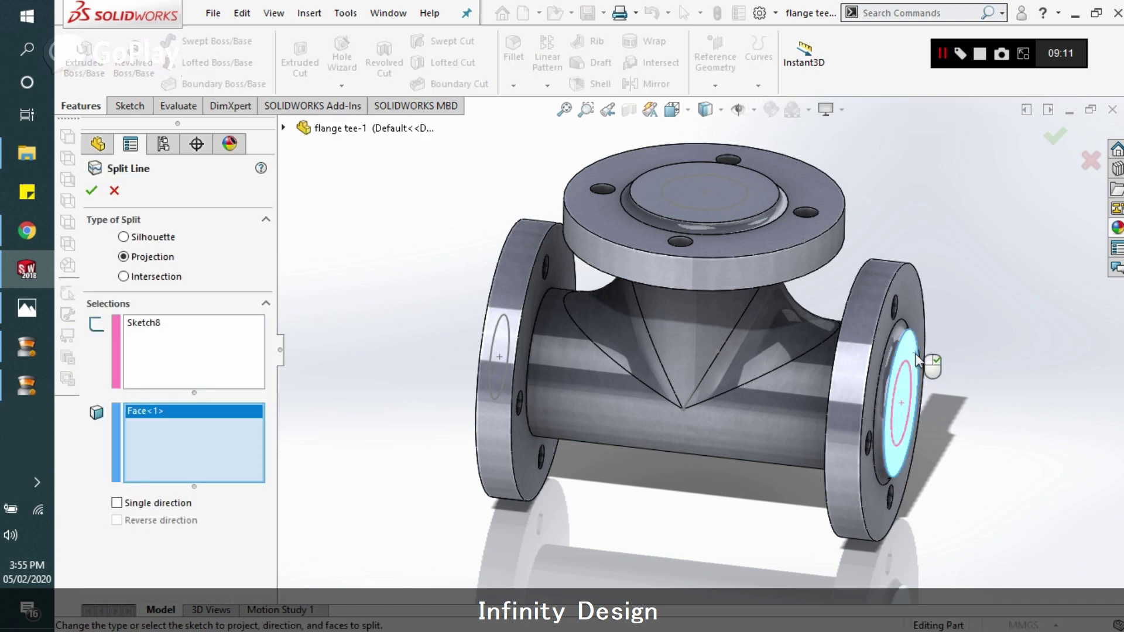
pyautogui.click(91, 190)
# Step: Project the top flange circle sketch onto the top flange face as a split line
pyautogui.click(742, 192)
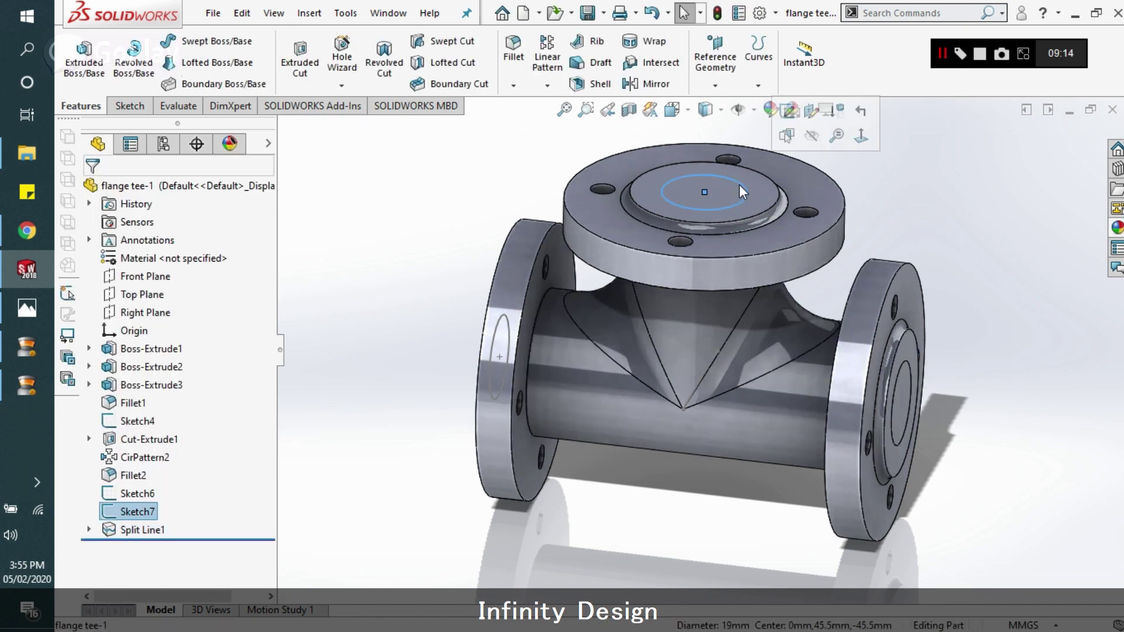
pyautogui.click(715, 85)
pyautogui.click(759, 86)
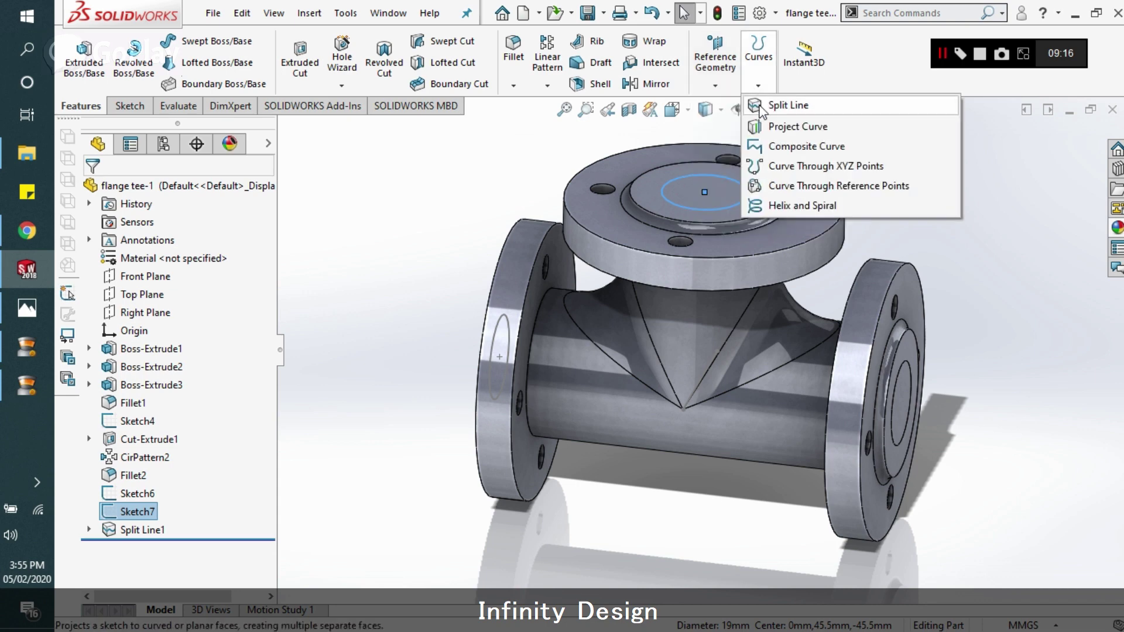
pyautogui.click(762, 106)
pyautogui.click(650, 193)
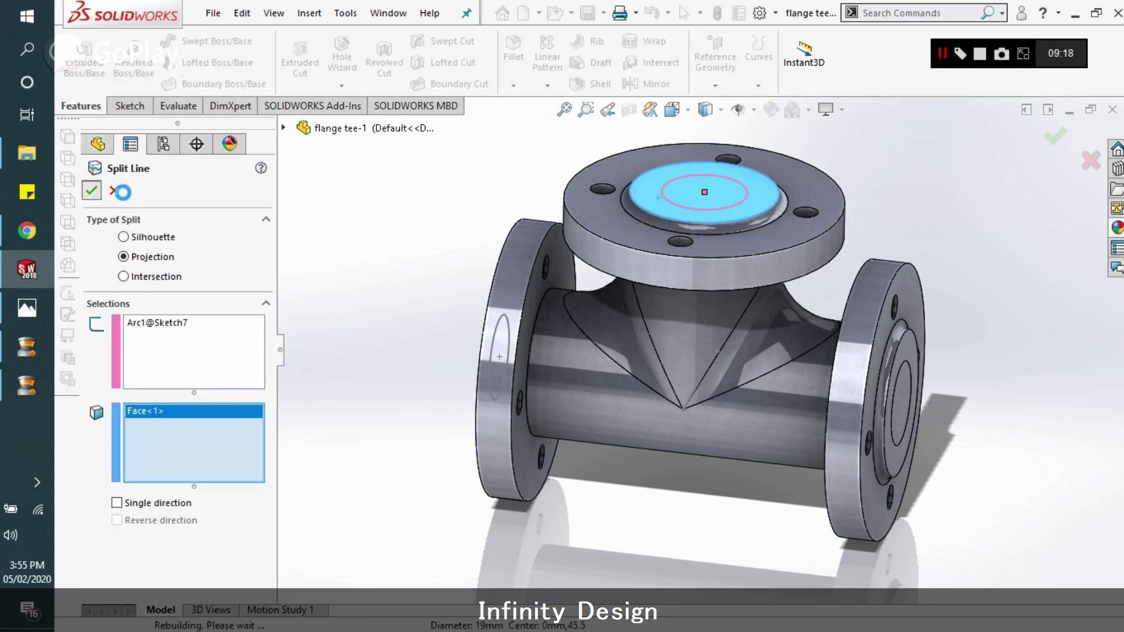
# Step: Split the left flange face with Sketch6's Ø19 circle, completing Split Line3
pyautogui.moveTo(451, 243); pyautogui.dragTo(416, 248, button='middle')
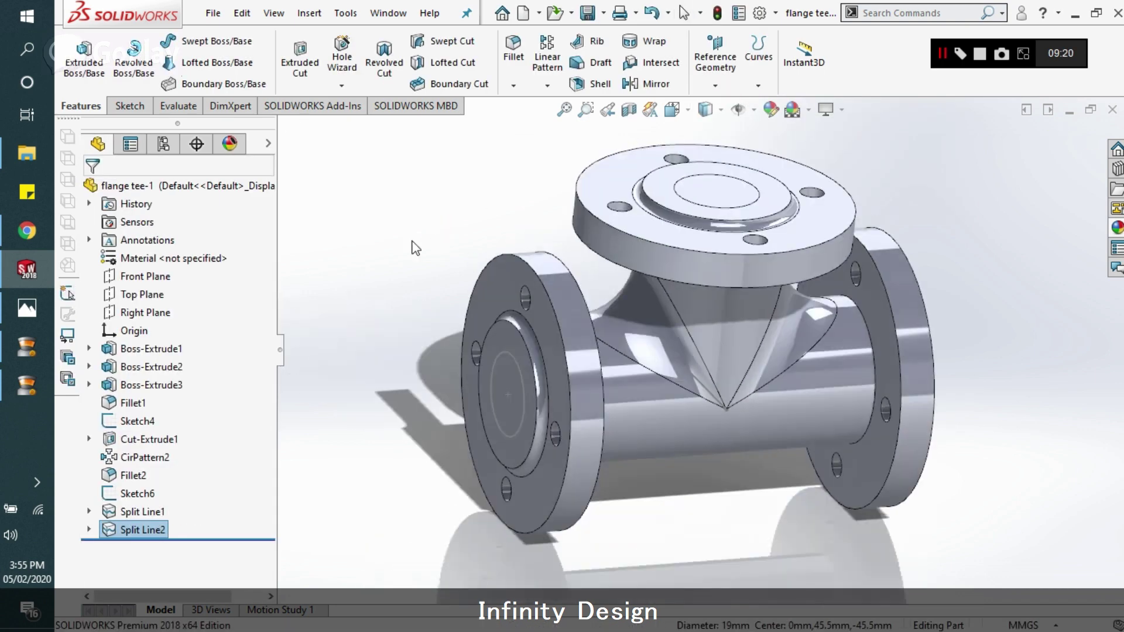
pyautogui.click(501, 354)
pyautogui.click(715, 85)
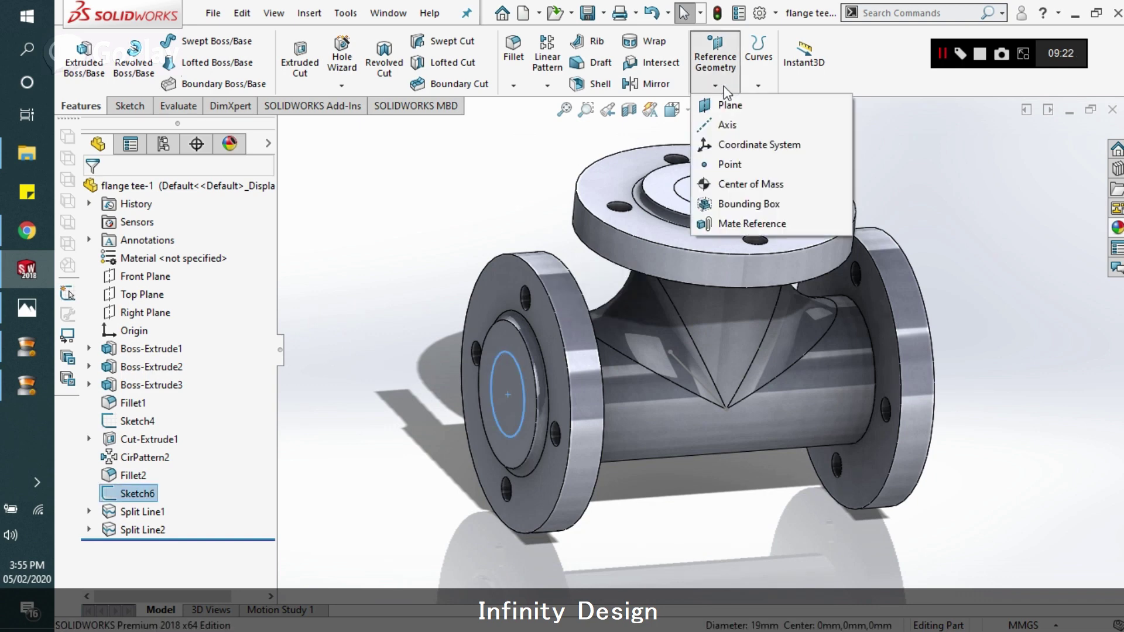
pyautogui.click(758, 85)
pyautogui.click(761, 105)
pyautogui.click(505, 422)
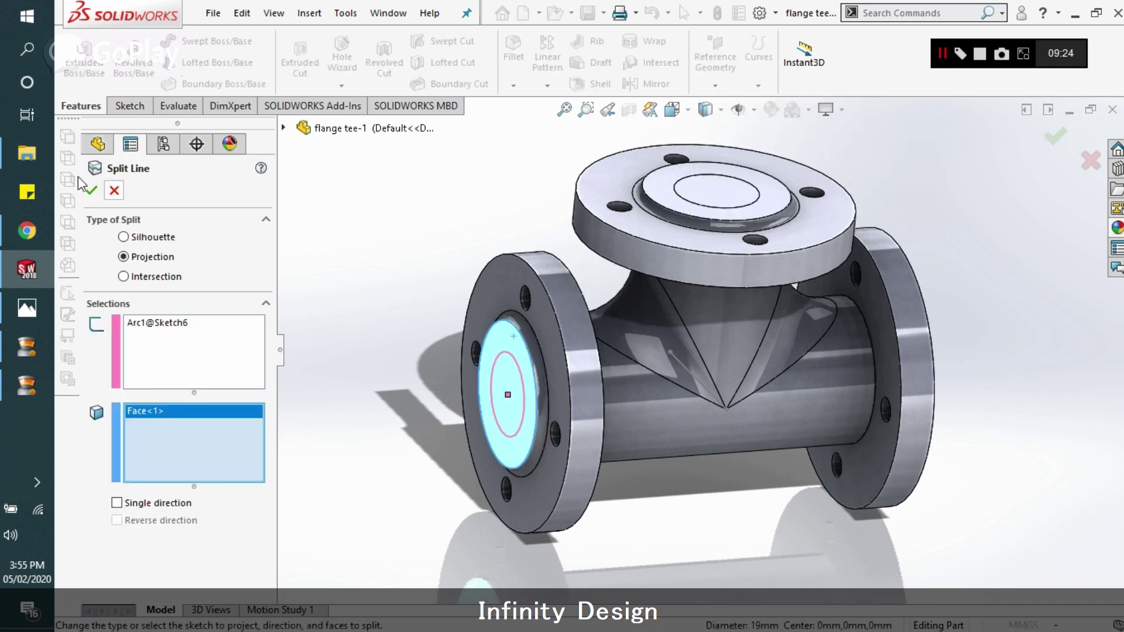
pyautogui.click(92, 191)
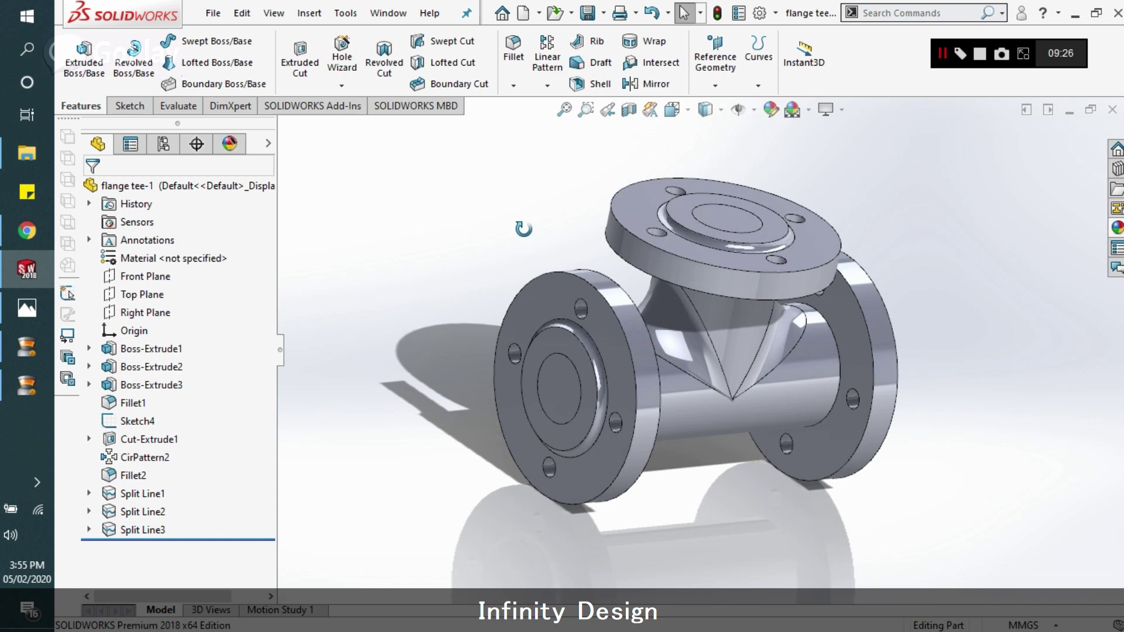
# Step: Shell the tee to a 7 mm wall, removing the left, top and right flange end faces
pyautogui.click(565, 110)
pyautogui.click(593, 84)
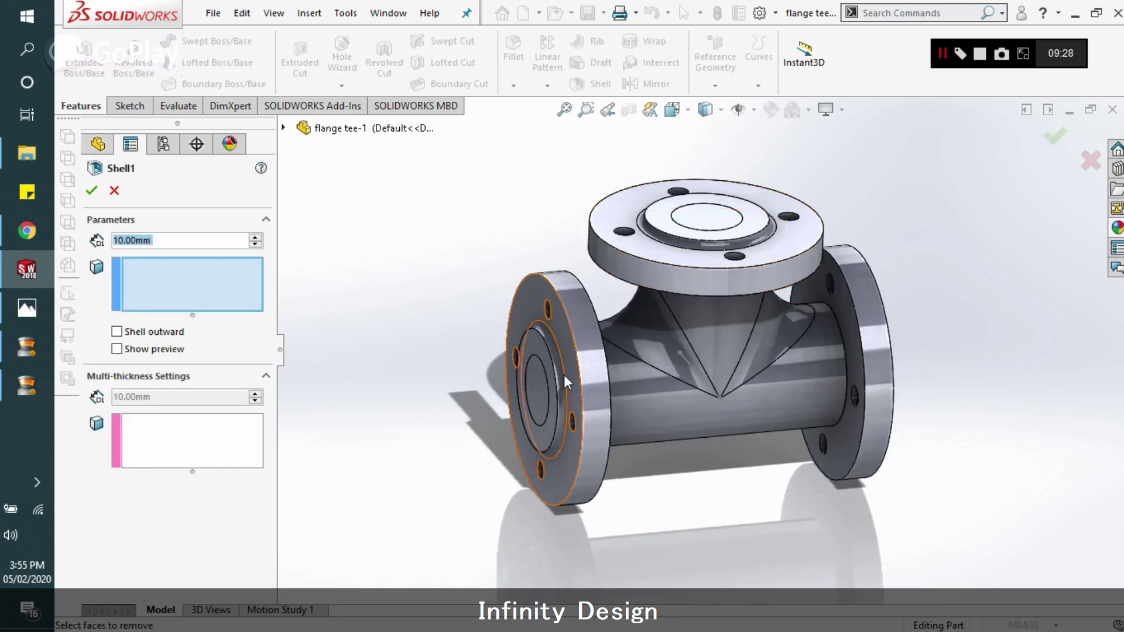
pyautogui.click(539, 400)
pyautogui.click(706, 217)
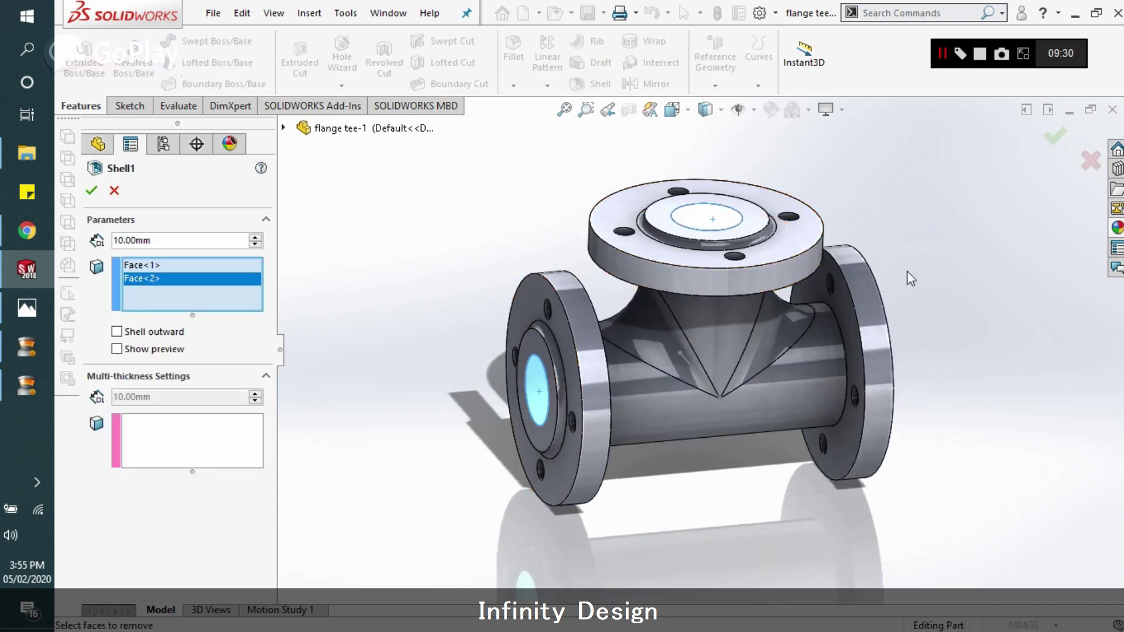
pyautogui.moveTo(707, 218); pyautogui.dragTo(637, 337, button='middle')
pyautogui.click(819, 370)
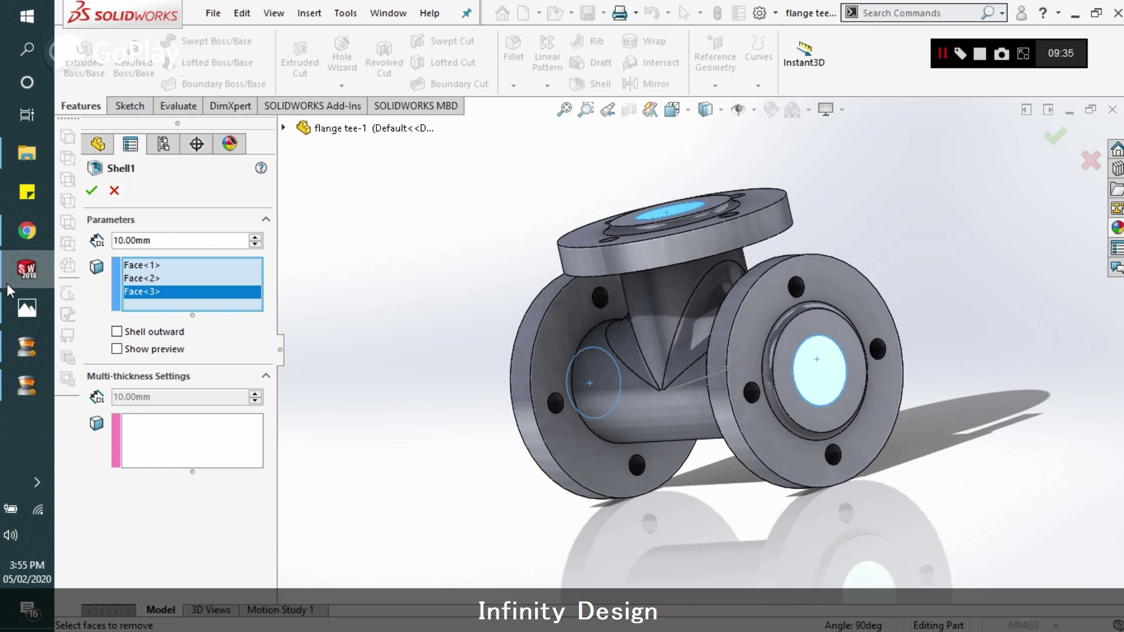
pyautogui.click(17, 308)
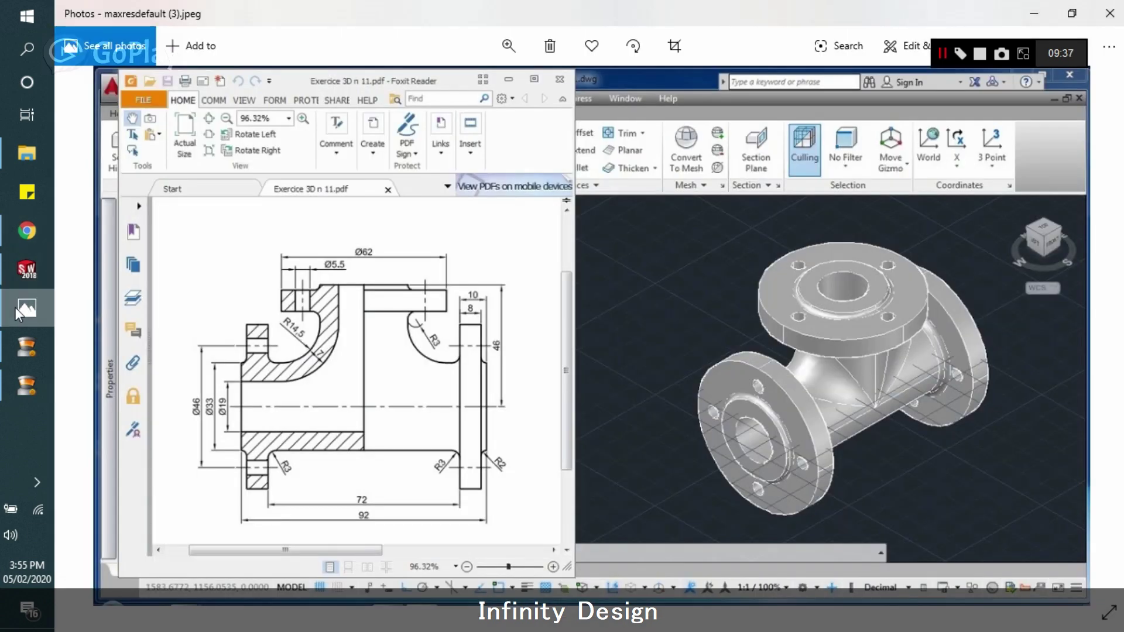
pyautogui.click(15, 307)
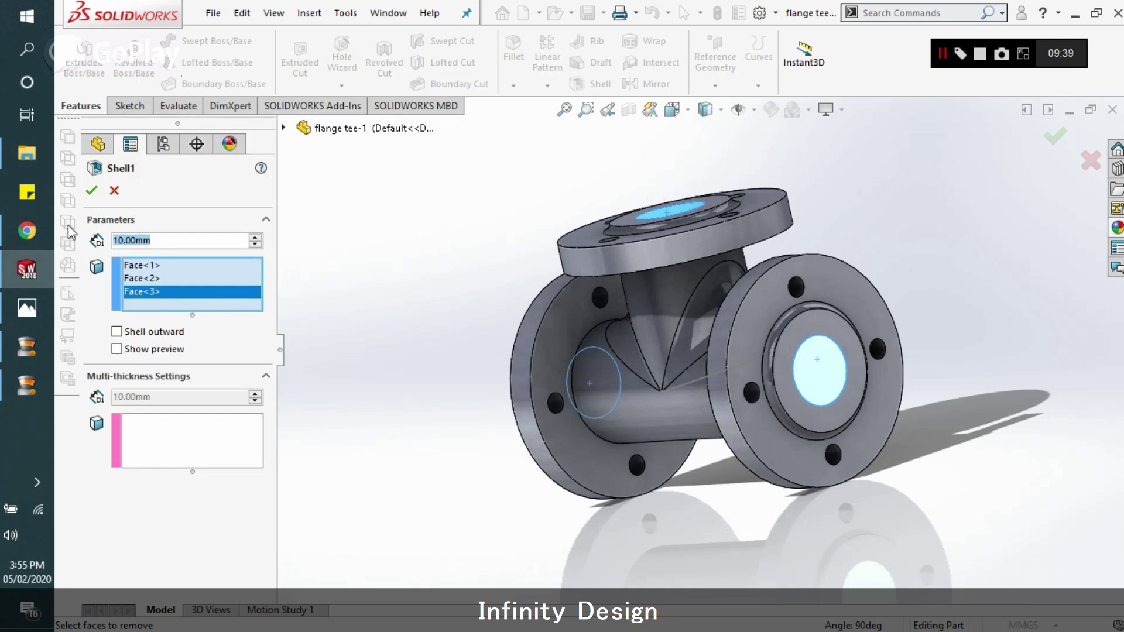
pyautogui.write('7')
pyautogui.press('Return')
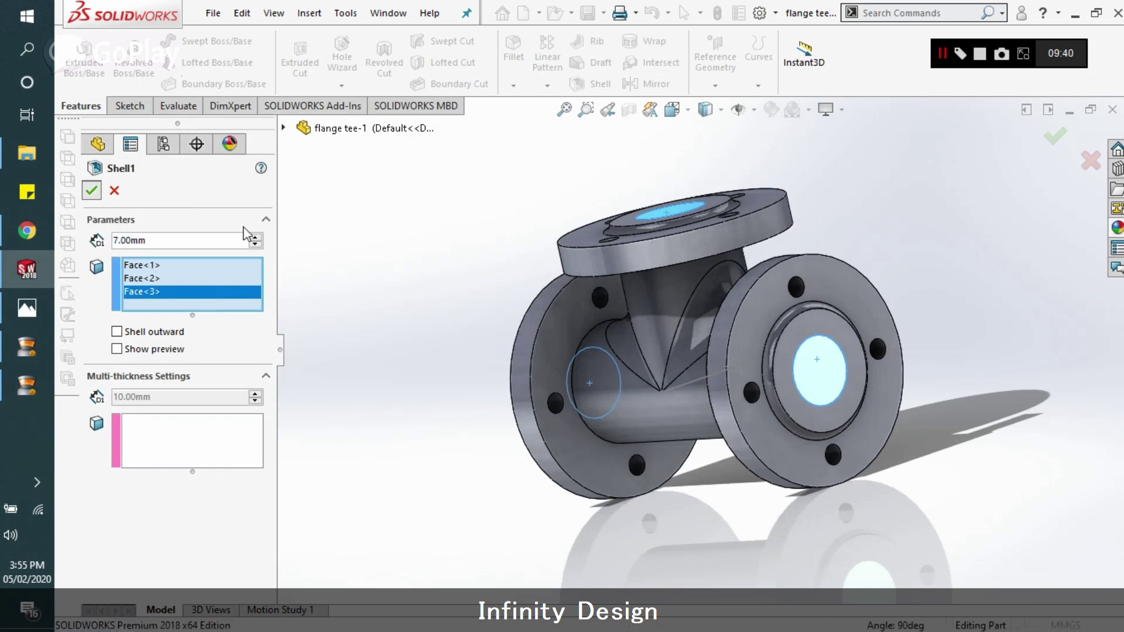
pyautogui.press('Return')
pyautogui.moveTo(484, 264); pyautogui.dragTo(518, 321, button='middle')
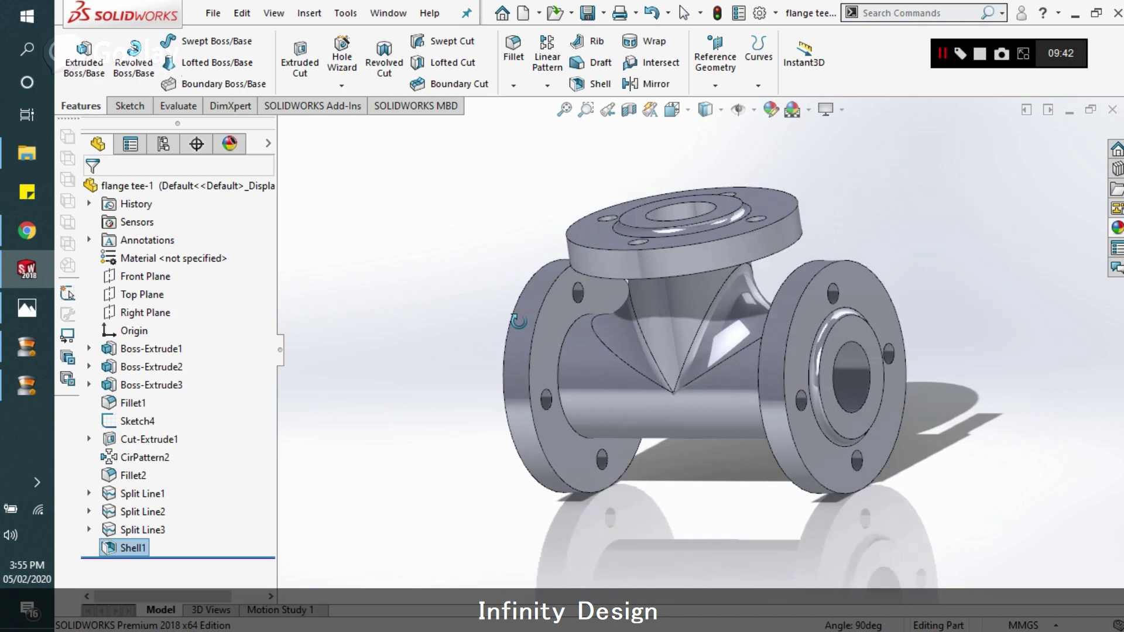
# Step: Fillet the left, right and top flange-to-pipe junction edges with a 3 mm radius
pyautogui.click(27, 308)
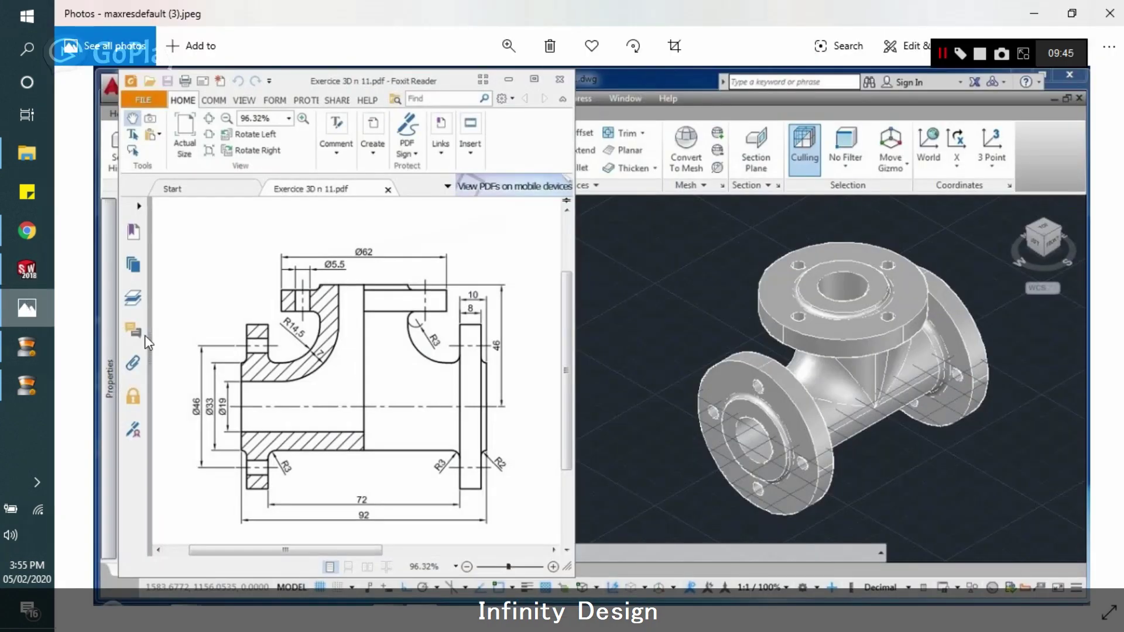
pyautogui.click(27, 269)
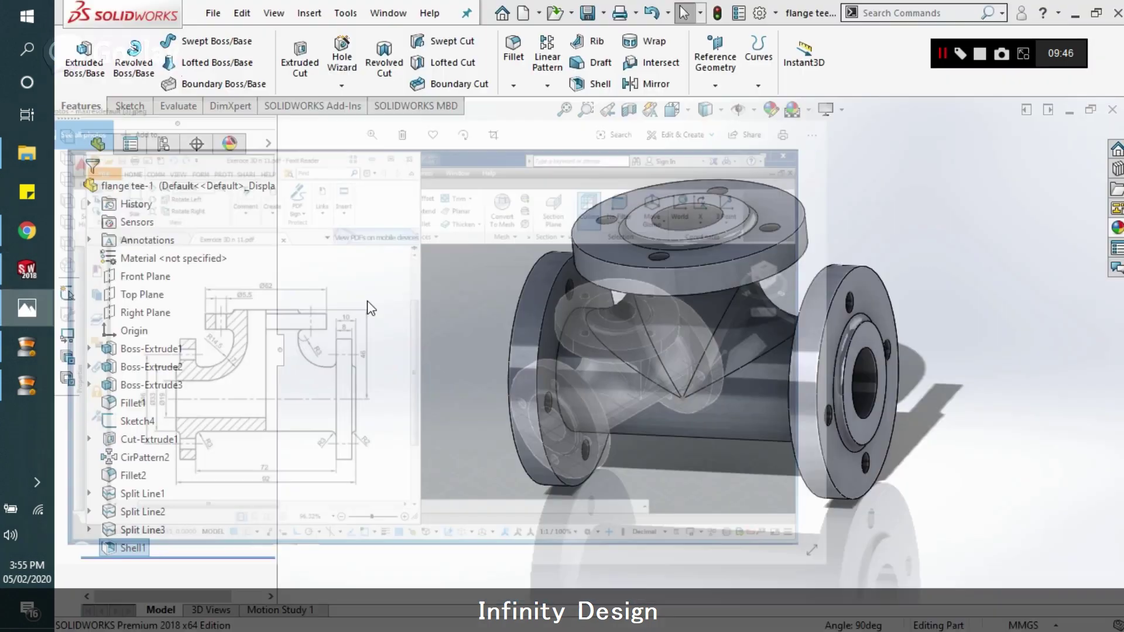
pyautogui.press('f')
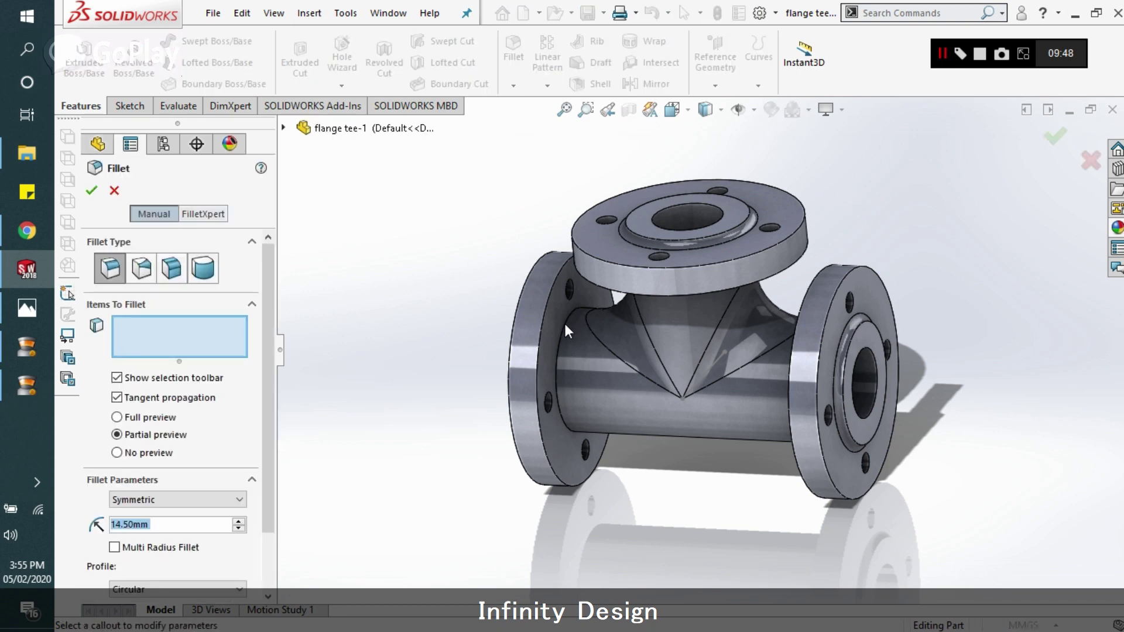
pyautogui.click(564, 320)
pyautogui.write('3')
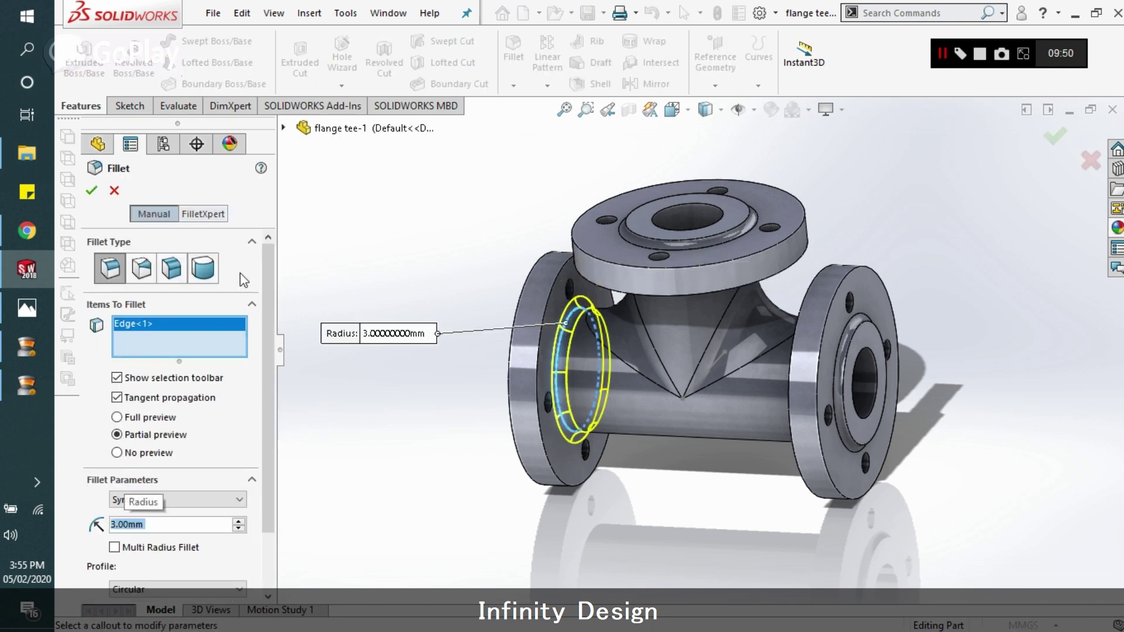
pyautogui.moveTo(757, 331); pyautogui.dragTo(700, 230, button='middle')
pyautogui.click(833, 311)
pyautogui.click(700, 229)
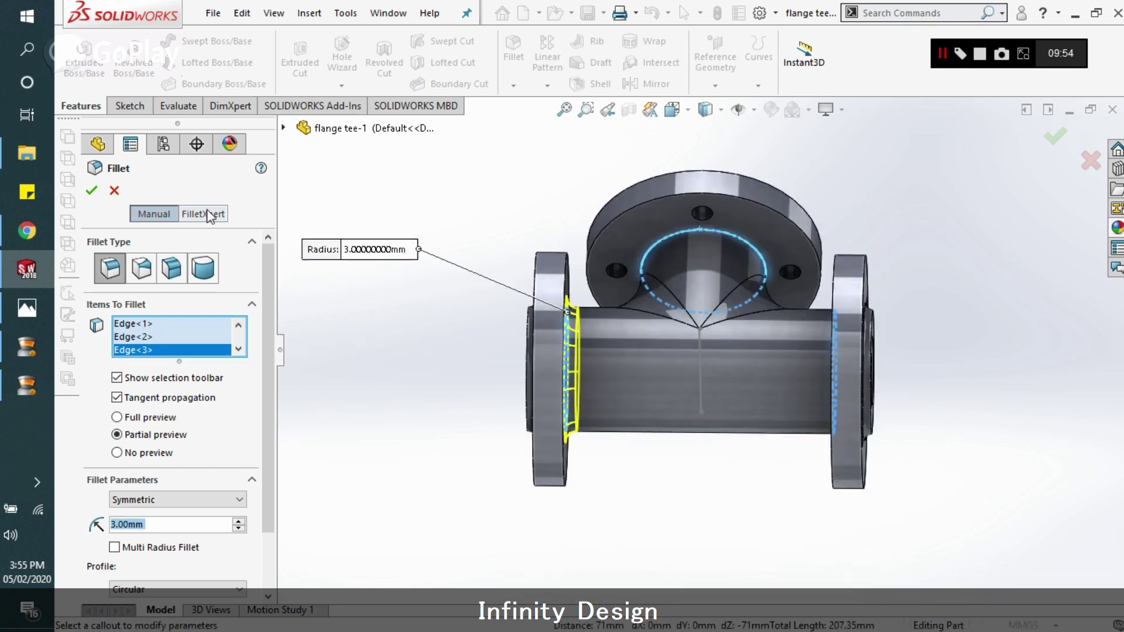
pyautogui.press('Return')
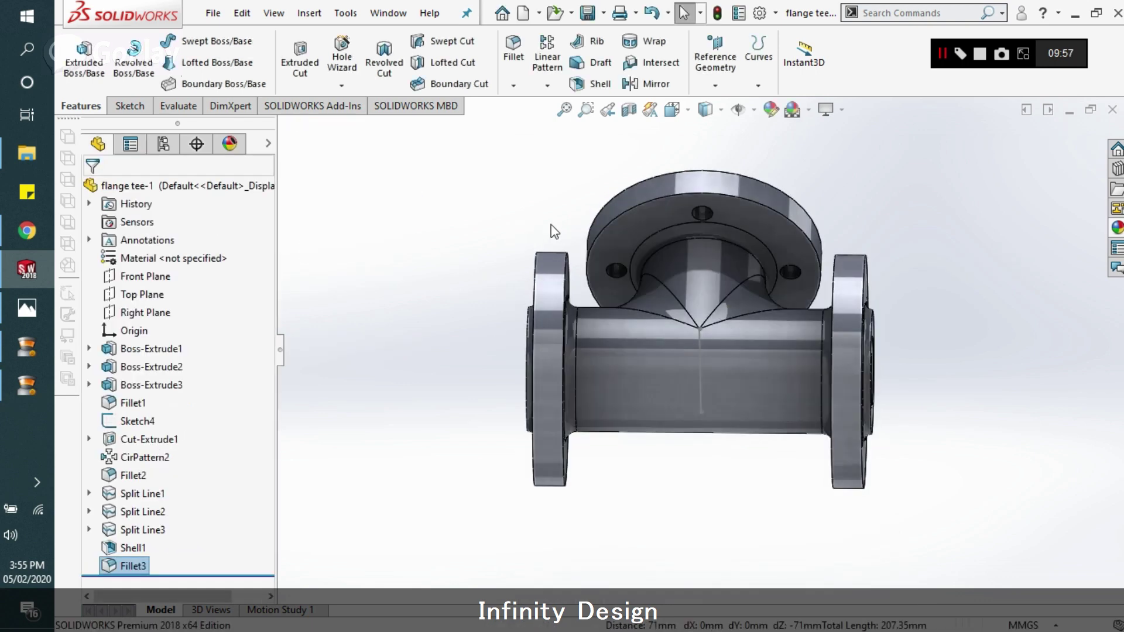
pyautogui.moveTo(522, 238); pyautogui.dragTo(696, 344, button='middle')
pyautogui.scroll(3, 656, 367)
pyautogui.scroll(-3, 731, 364)
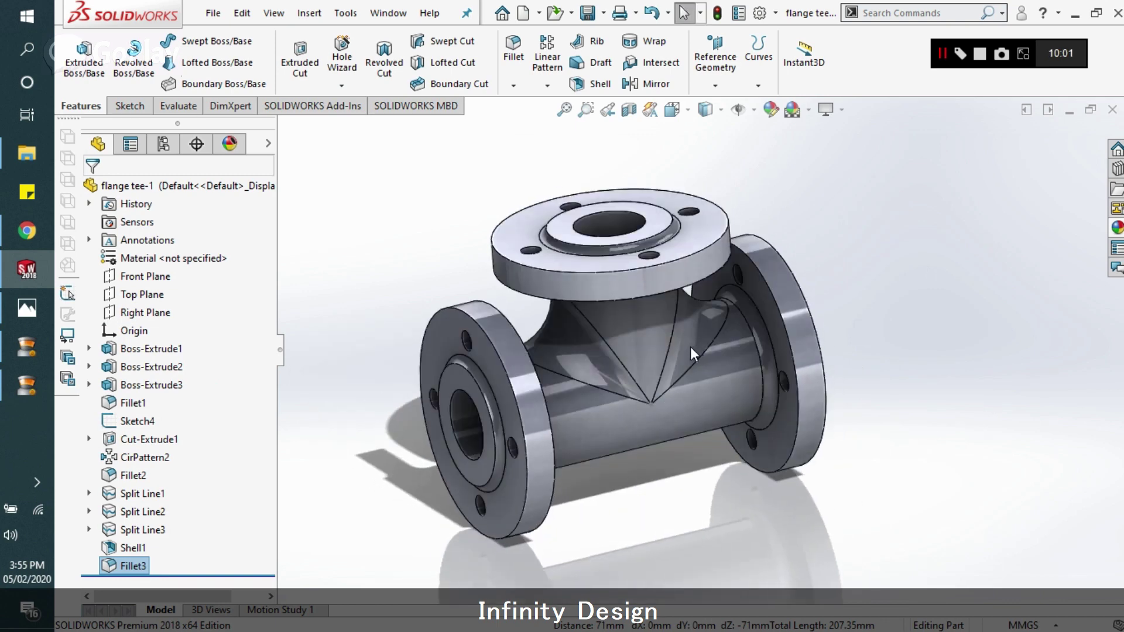
pyautogui.click(635, 113)
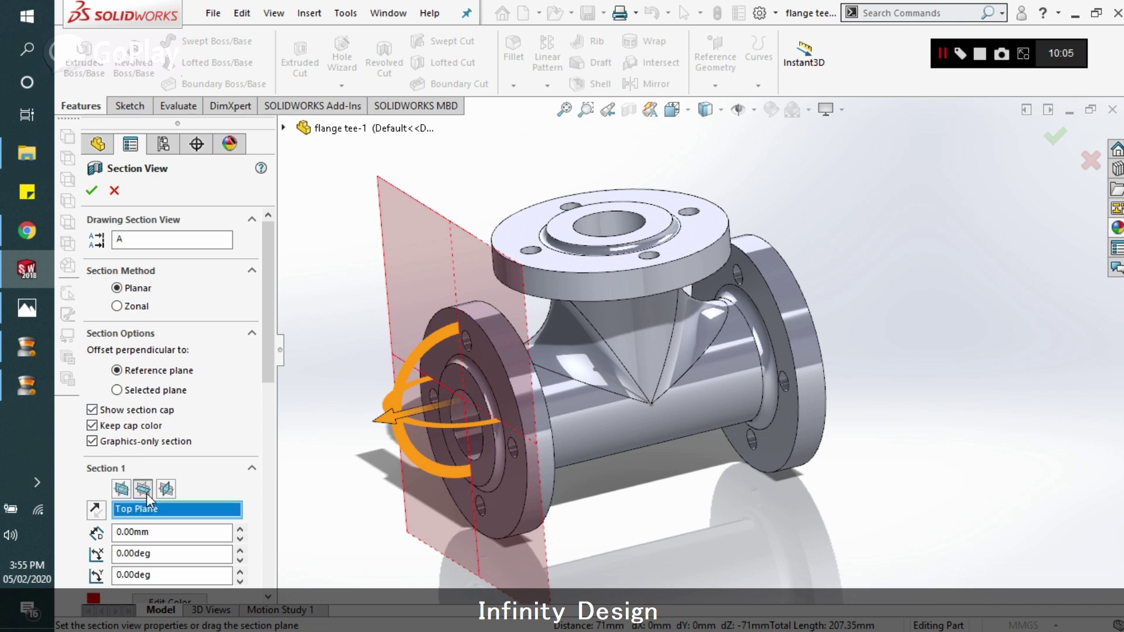
pyautogui.click(144, 491)
pyautogui.click(168, 490)
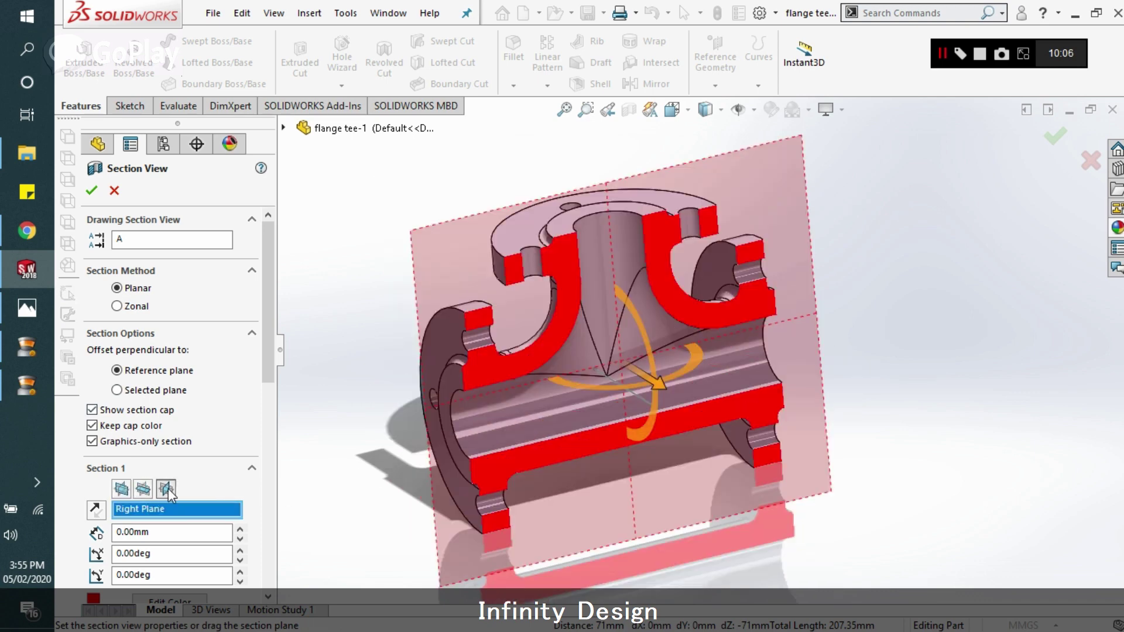
pyautogui.click(92, 190)
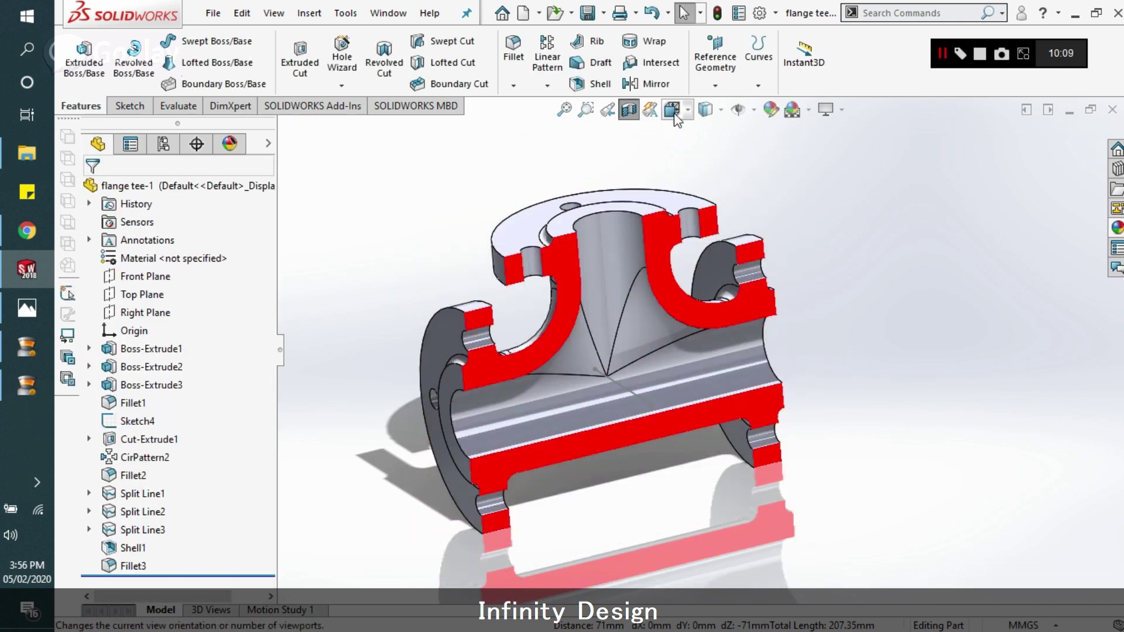
pyautogui.click(650, 445)
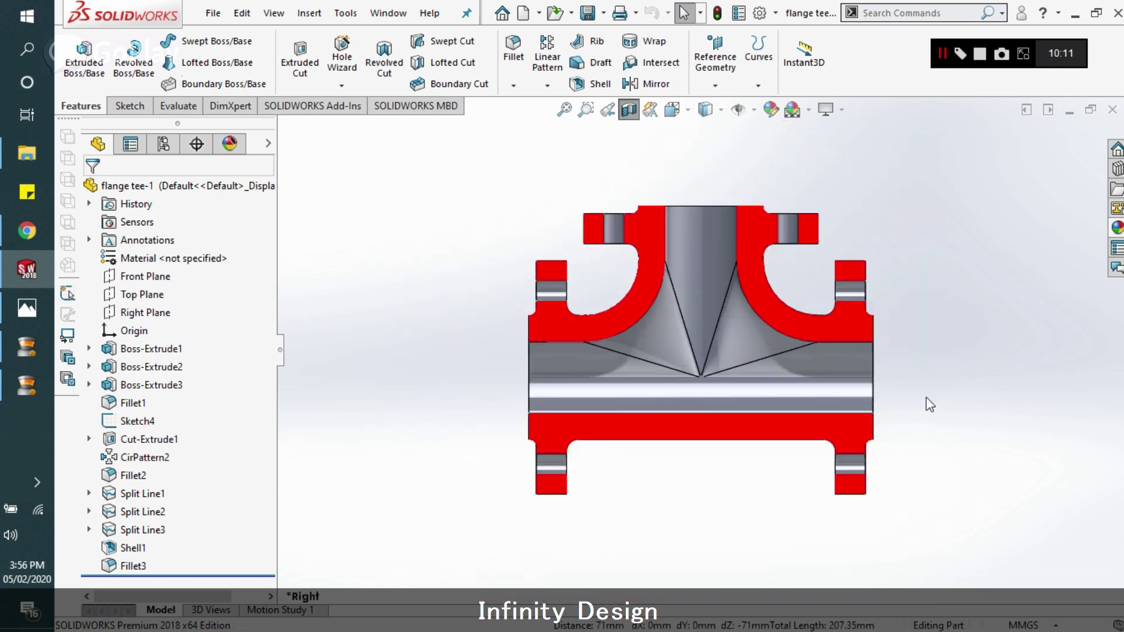
pyautogui.click(12, 311)
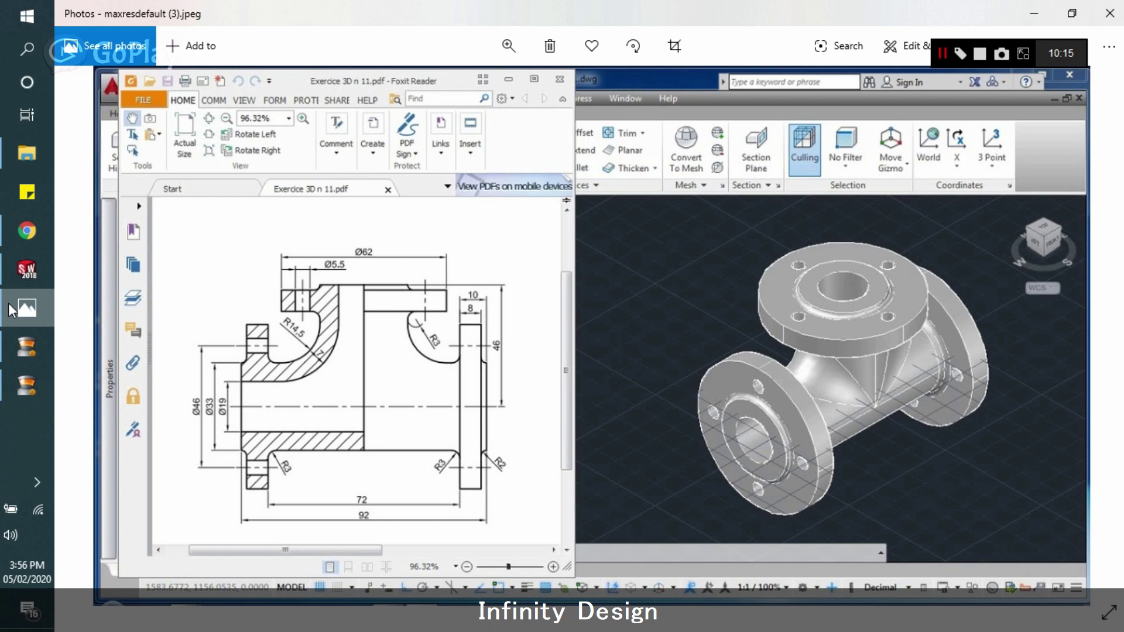
pyautogui.click(12, 310)
pyautogui.moveTo(811, 331); pyautogui.dragTo(1014, 302, button='middle')
pyautogui.click(628, 109)
pyautogui.moveTo(790, 170); pyautogui.dragTo(887, 220, button='middle')
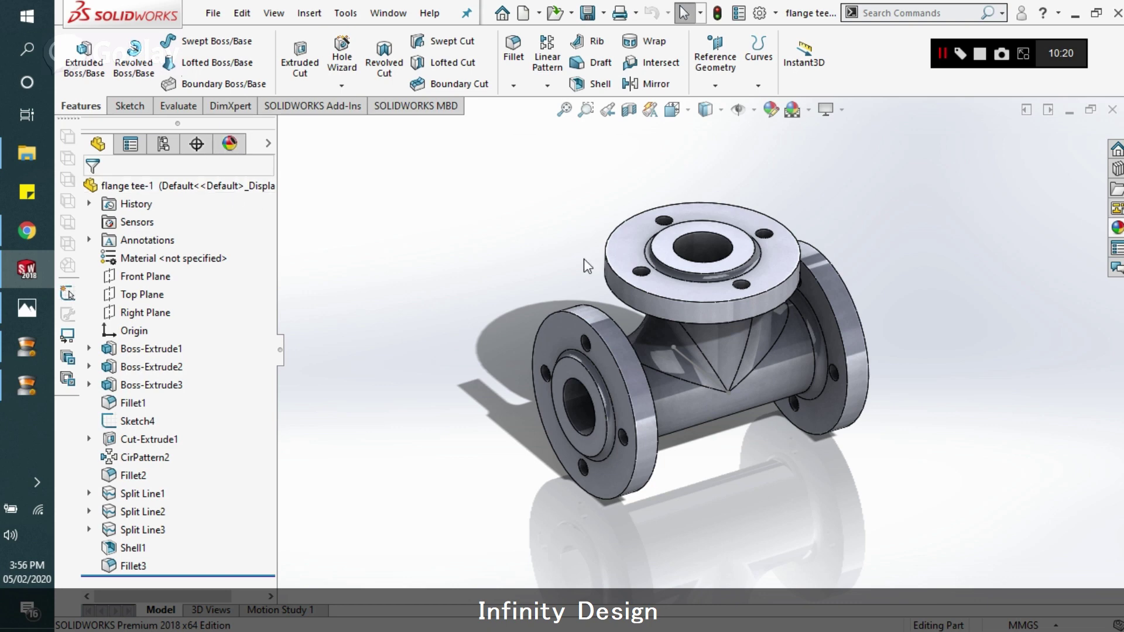
# Step: Apply the metal > brass > brushed brass.p2m appearance to the whole flange tee part
pyautogui.rightClick(651, 322)
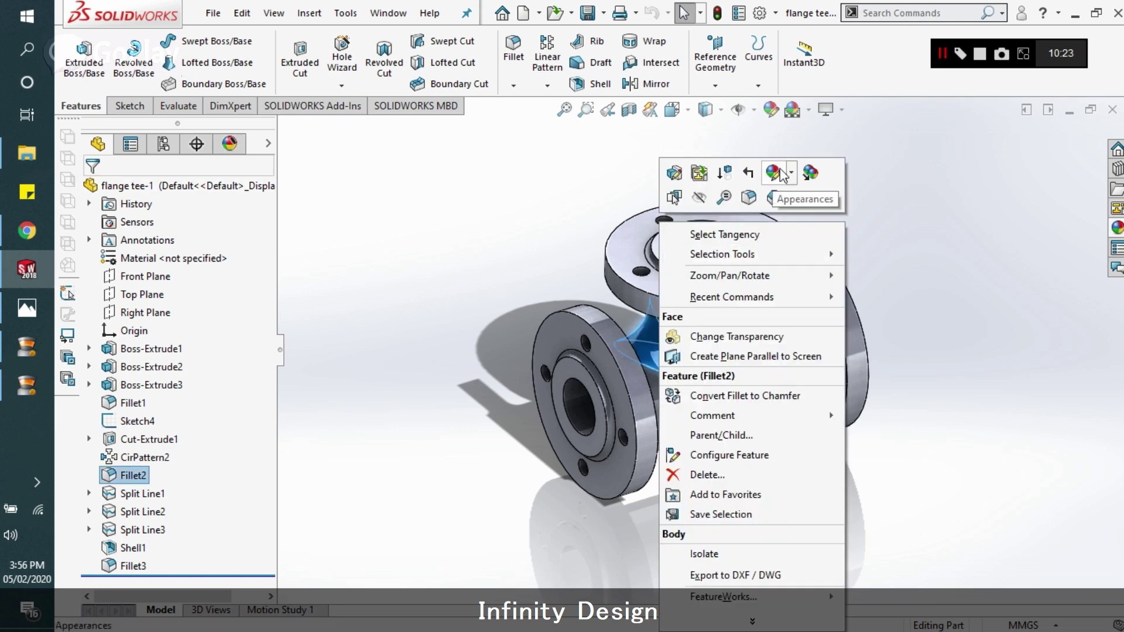
pyautogui.click(793, 175)
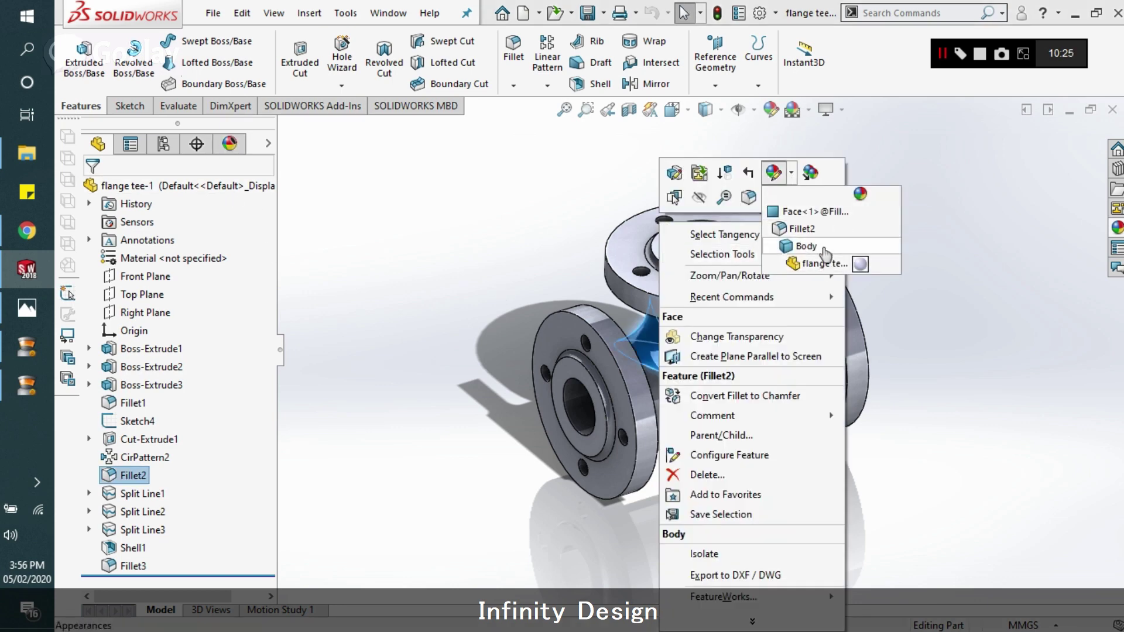
pyautogui.click(824, 248)
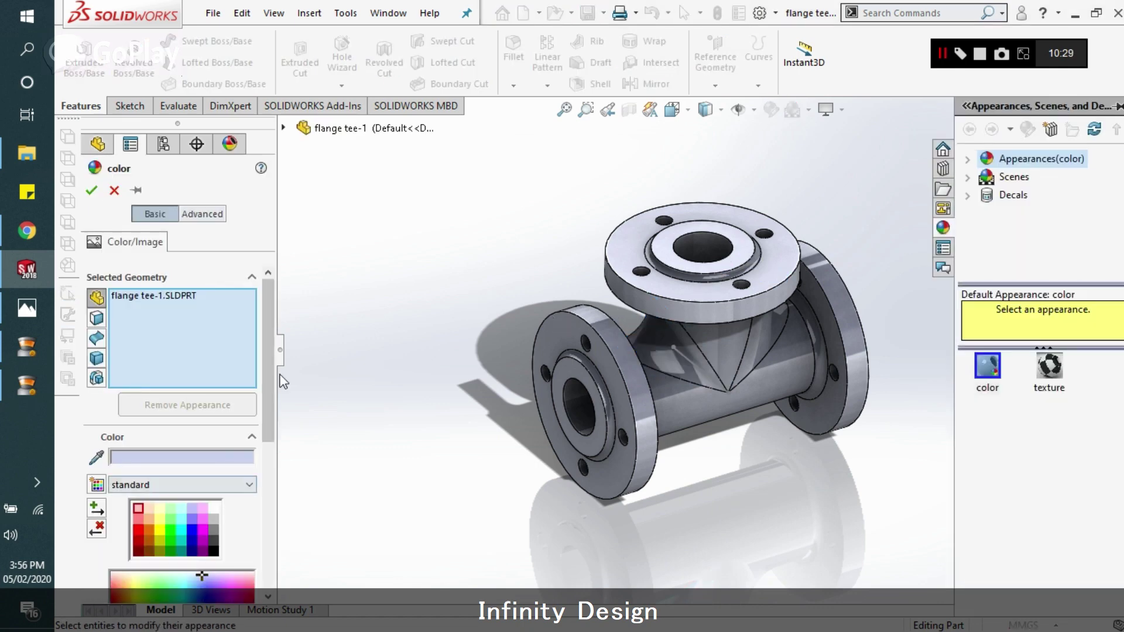
pyautogui.click(202, 214)
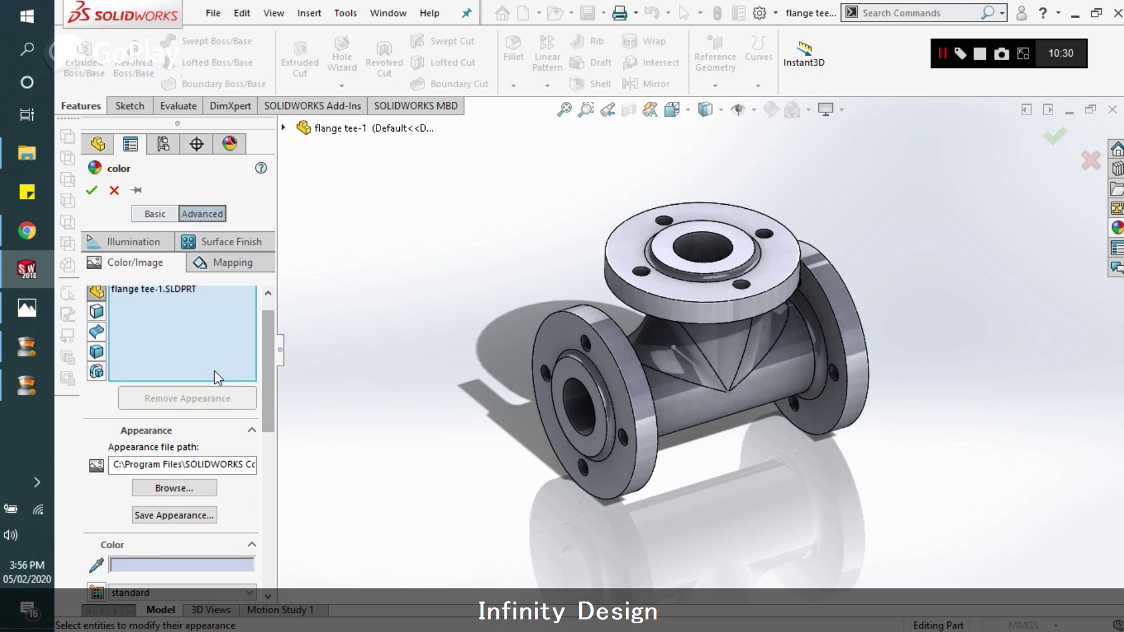
pyautogui.click(194, 488)
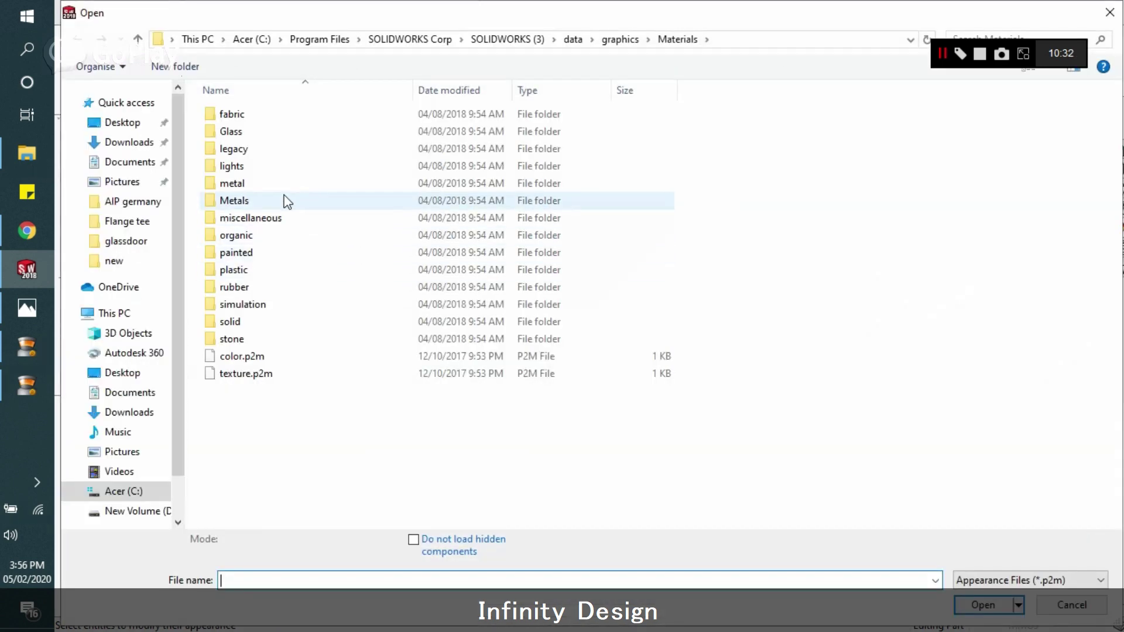
pyautogui.doubleClick(261, 183)
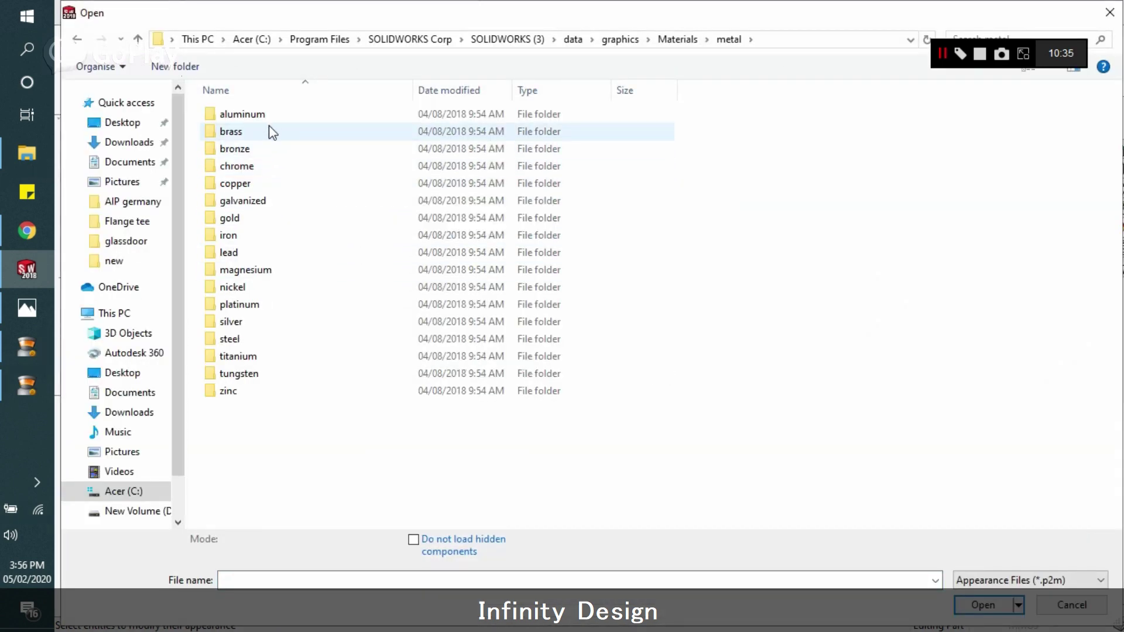
pyautogui.doubleClick(272, 132)
pyautogui.doubleClick(260, 113)
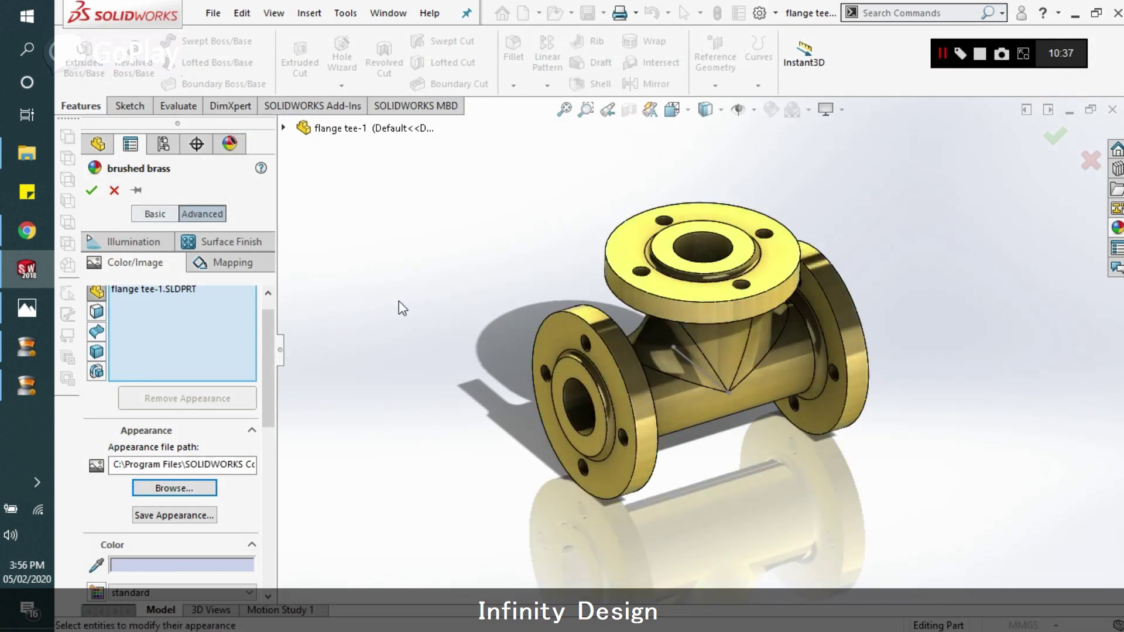
pyautogui.click(92, 191)
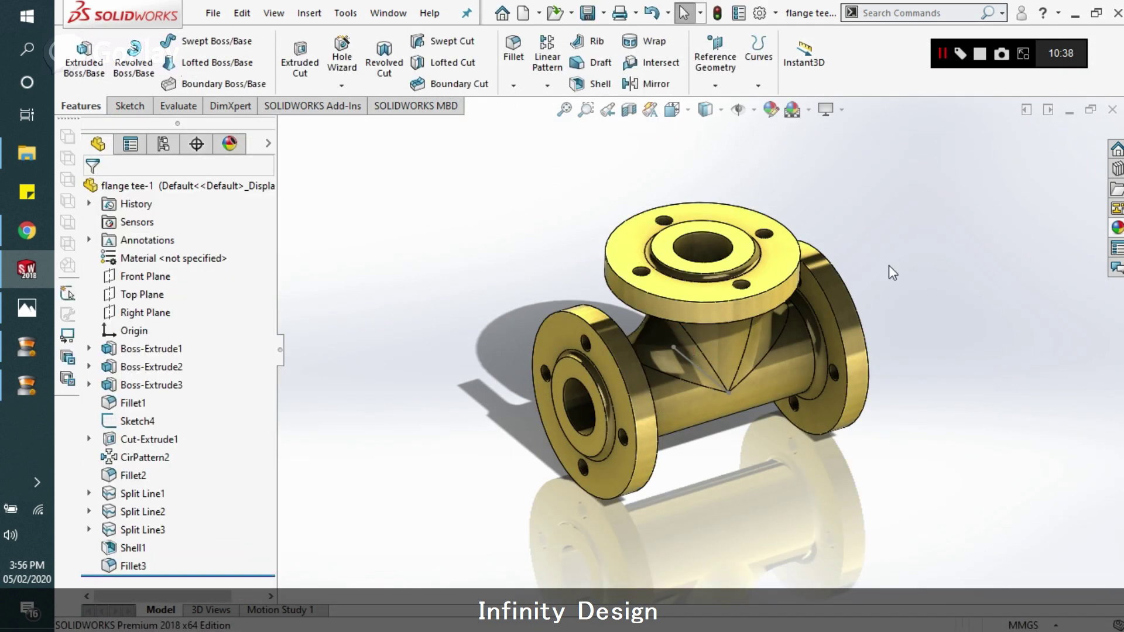
# Step: Turn on Perspective view, then orbit and zoom to inspect the brass tee from above
pyautogui.click(842, 110)
pyautogui.click(842, 195)
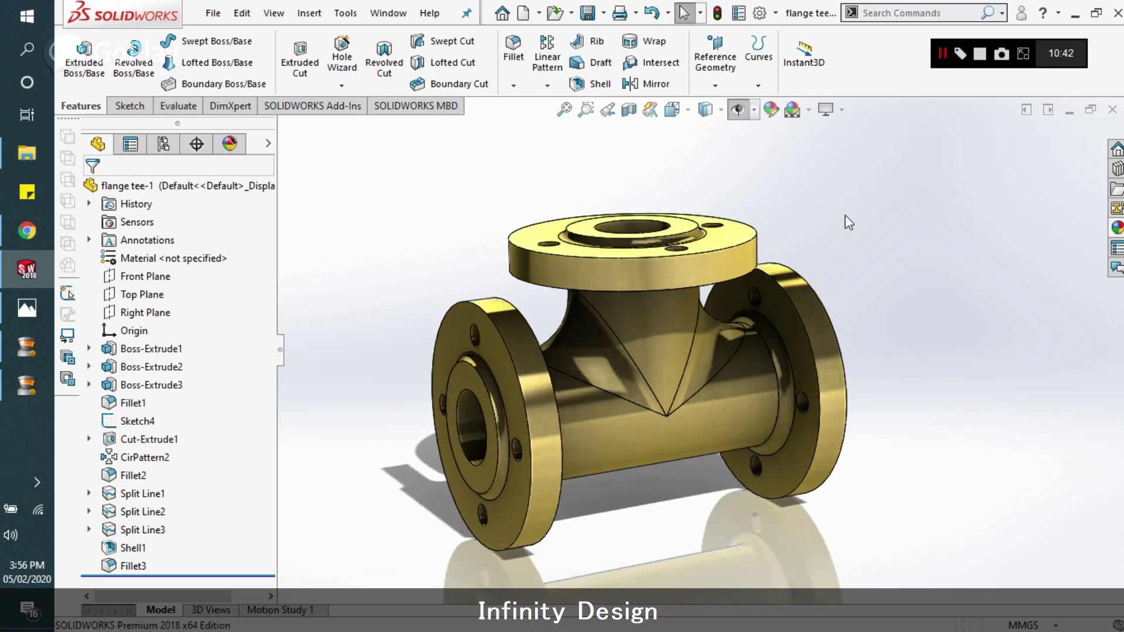
pyautogui.moveTo(913, 256); pyautogui.dragTo(726, 438, button='middle')
pyautogui.scroll(-3, 668, 417)
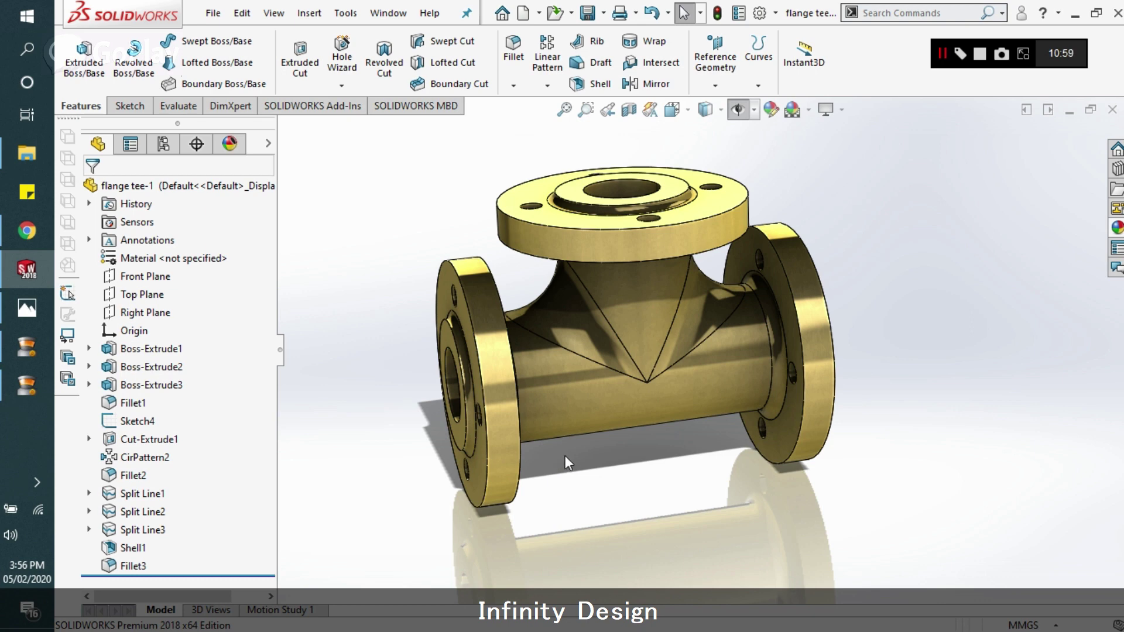
pyautogui.moveTo(565, 455); pyautogui.dragTo(684, 430, button='middle')
pyautogui.scroll(3, 720, 379)
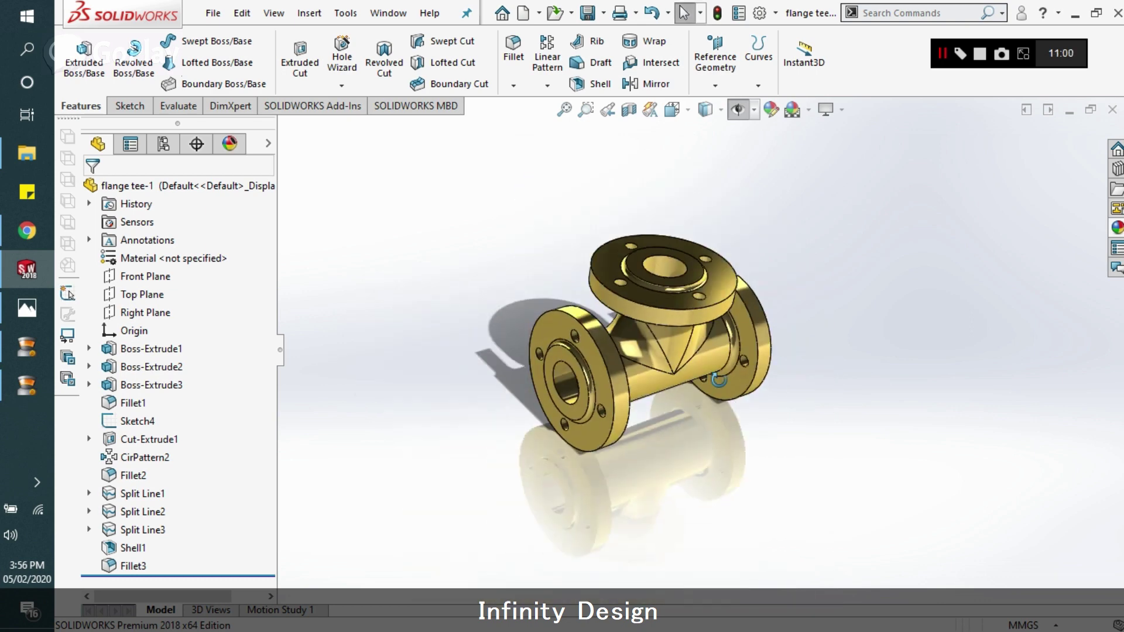